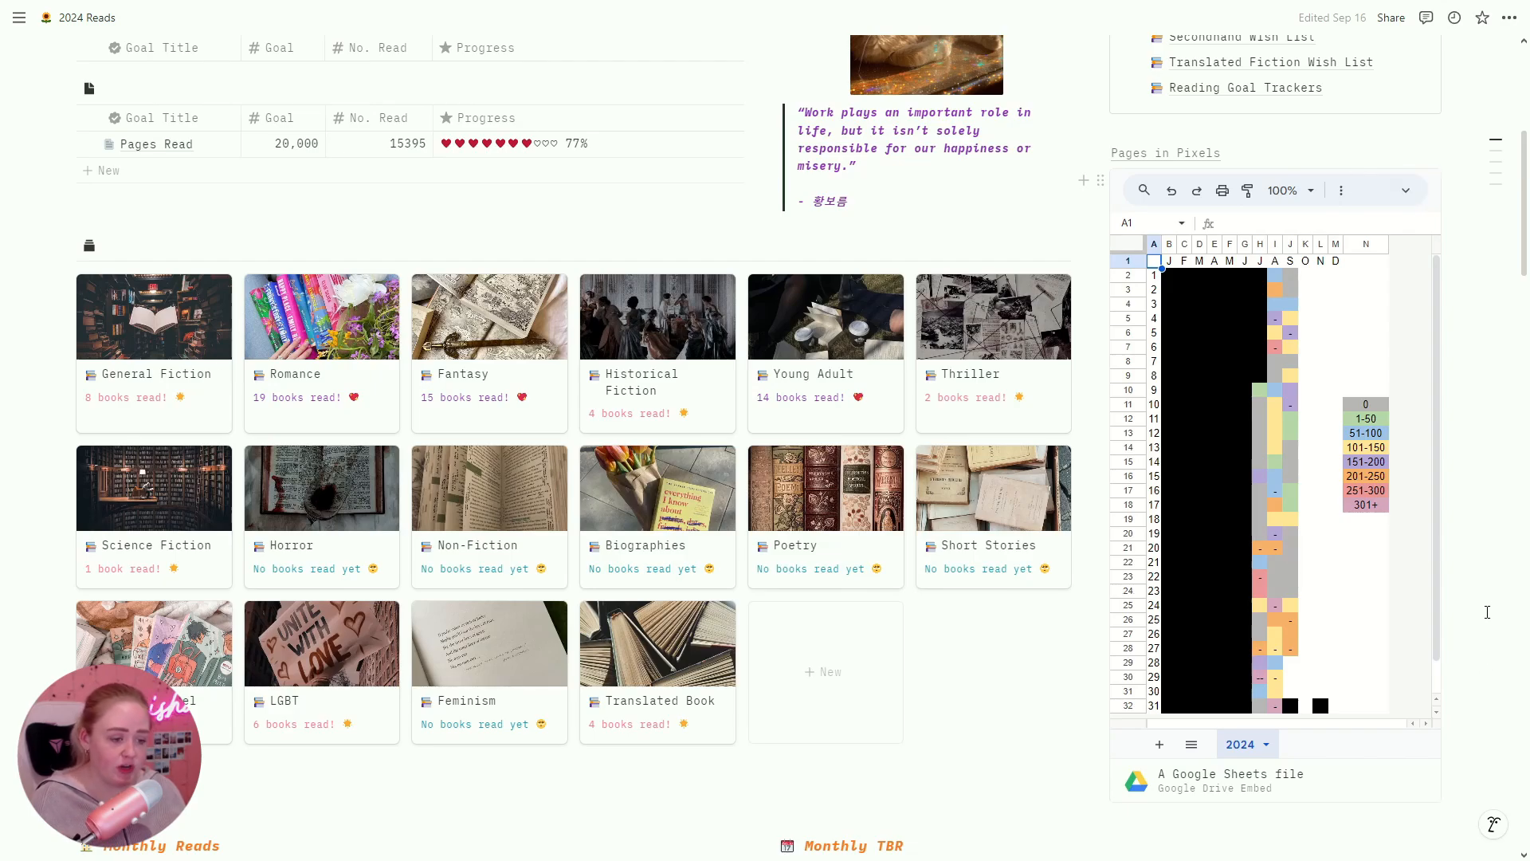
Step: Switch the 2024 Complete Reading List to Gallery view, then scroll back up to the monthly galleries
scroll(1199, 243, "down", 15)
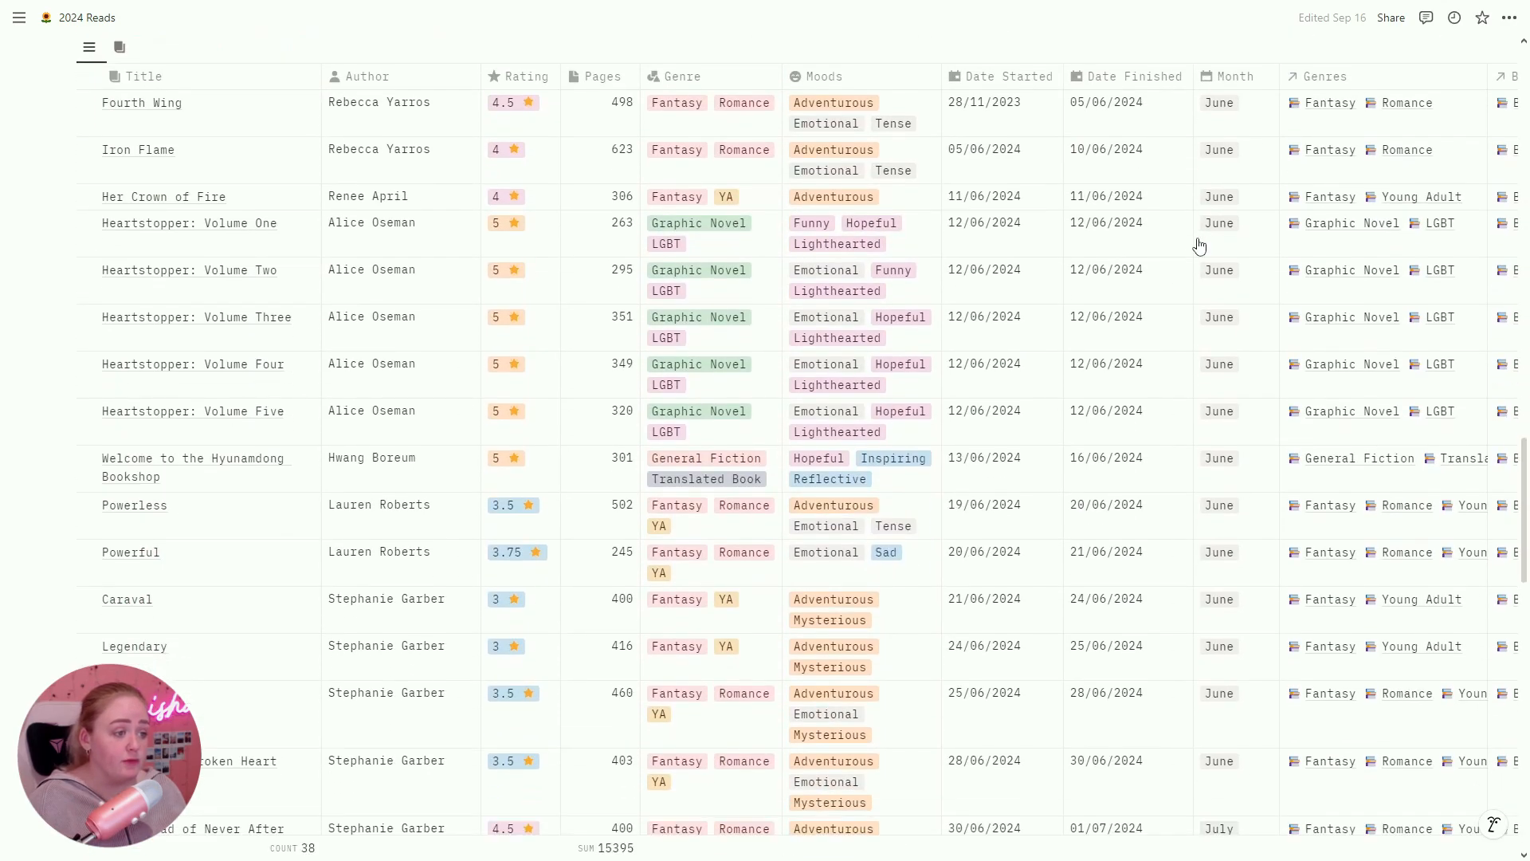
left_click(120, 46)
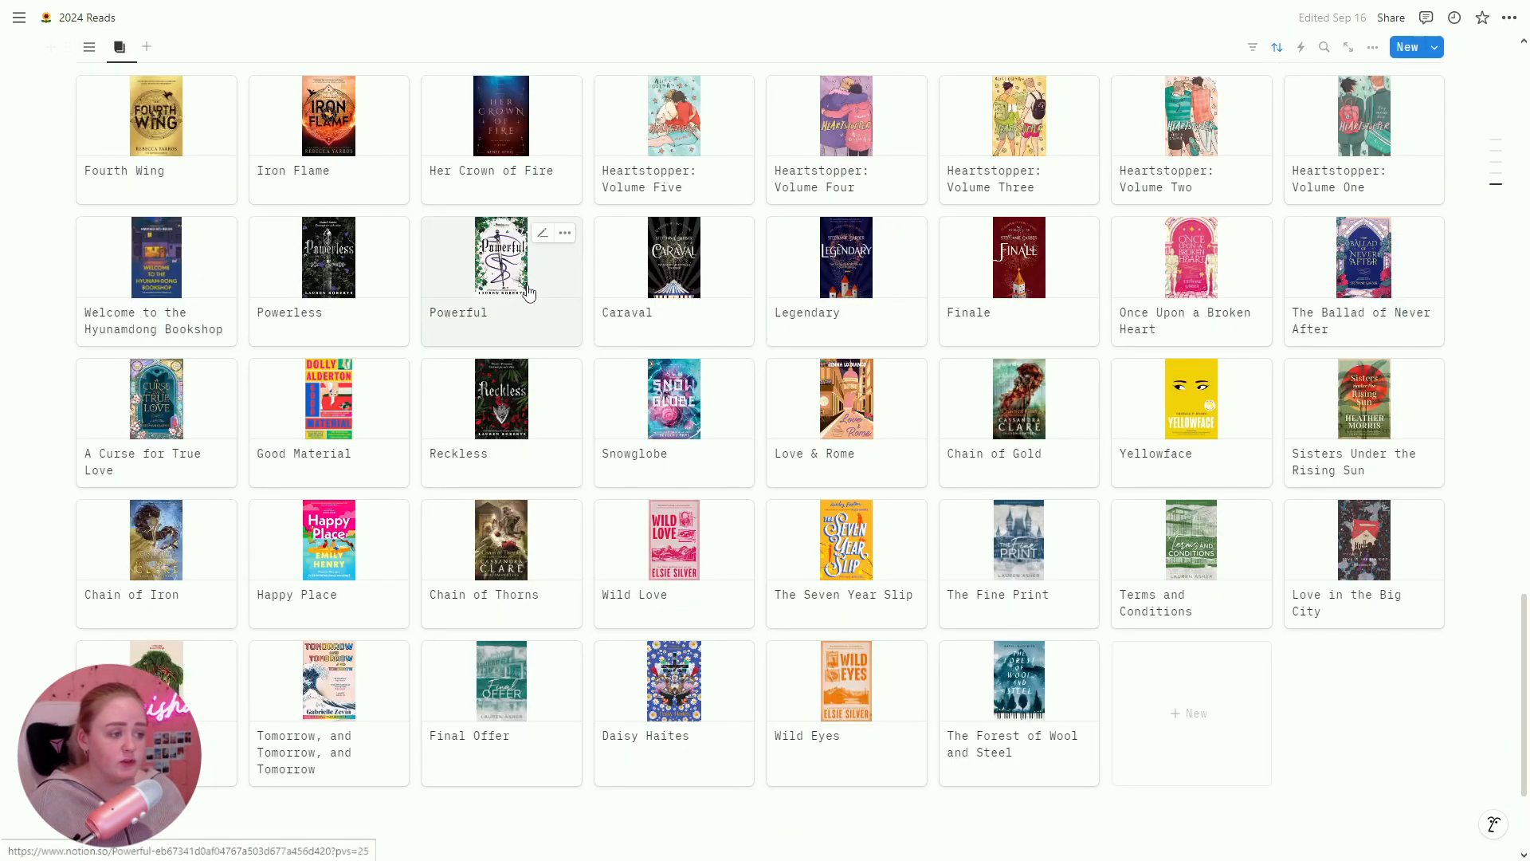
scroll(936, 486, "up", 1)
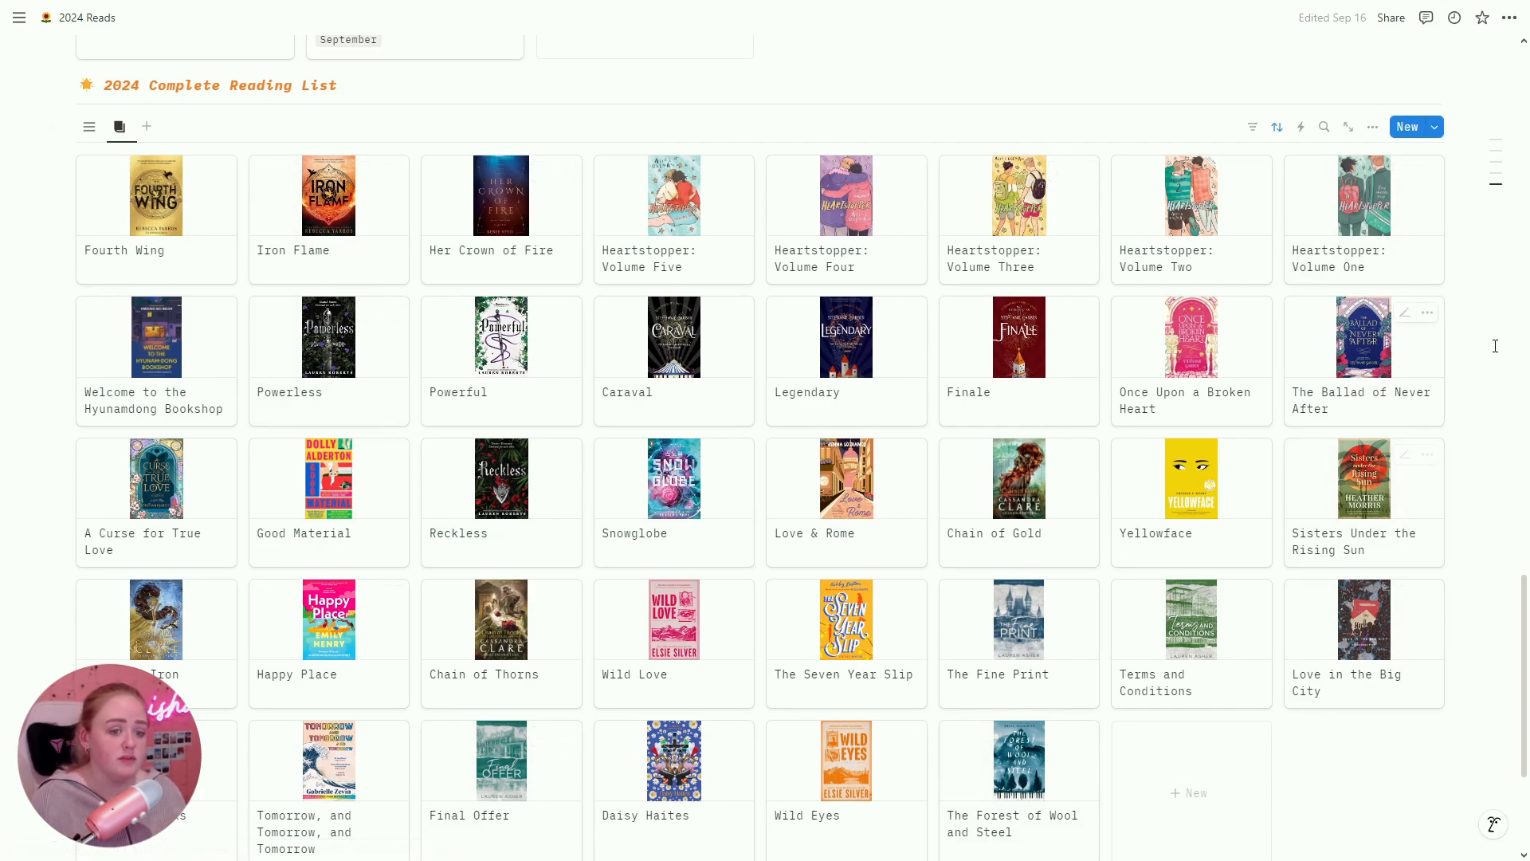
scroll(1474, 368, "up", 1)
scroll(1473, 367, "up", 8)
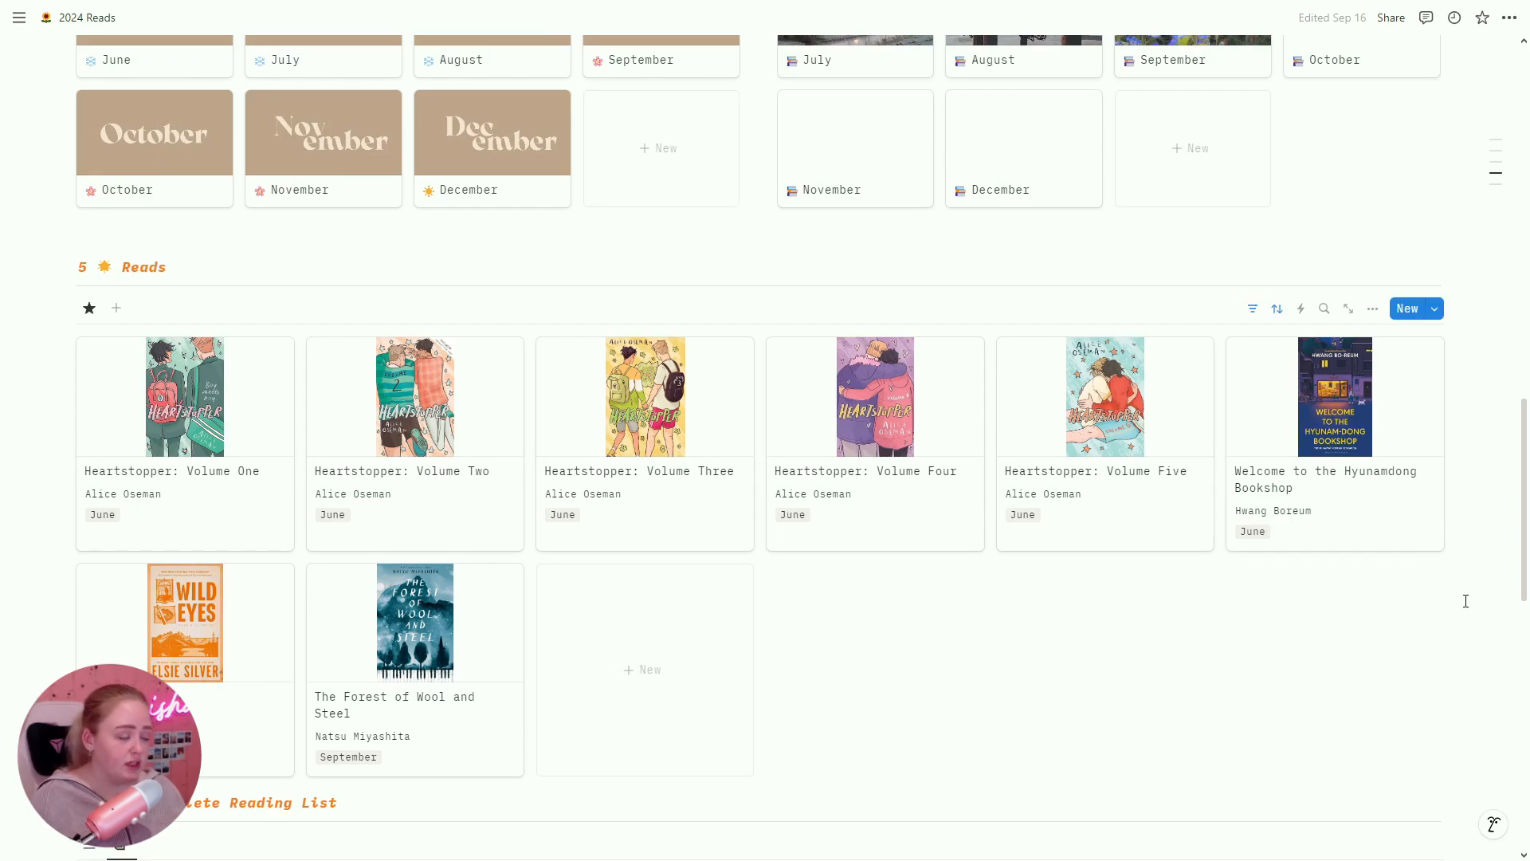
scroll(1474, 597, "up", 5)
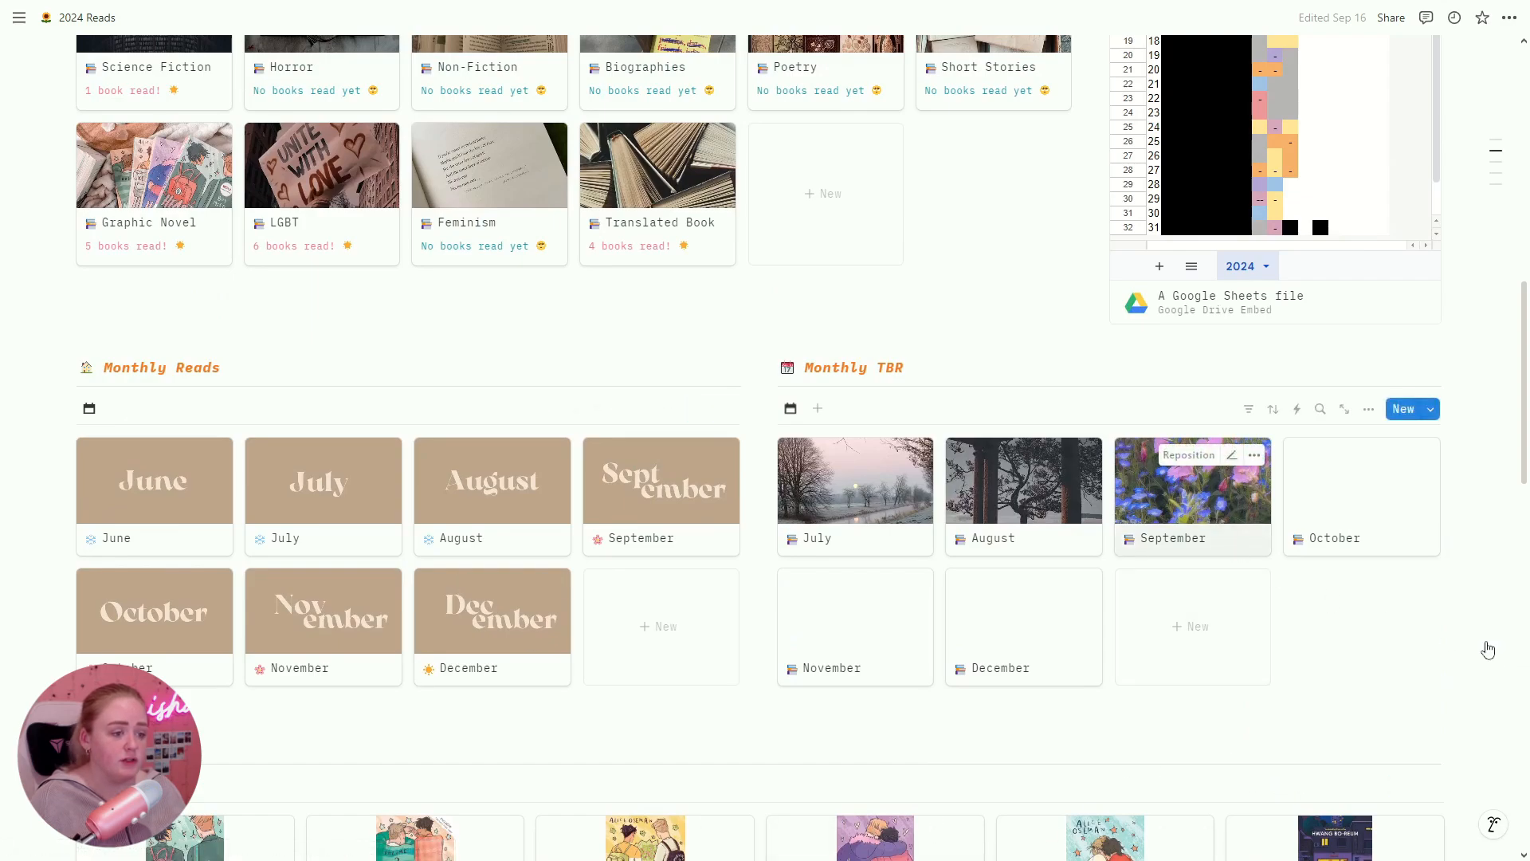
Step: Glance at the September TBR page, then open the June Monthly Reads page
left_click(1219, 540)
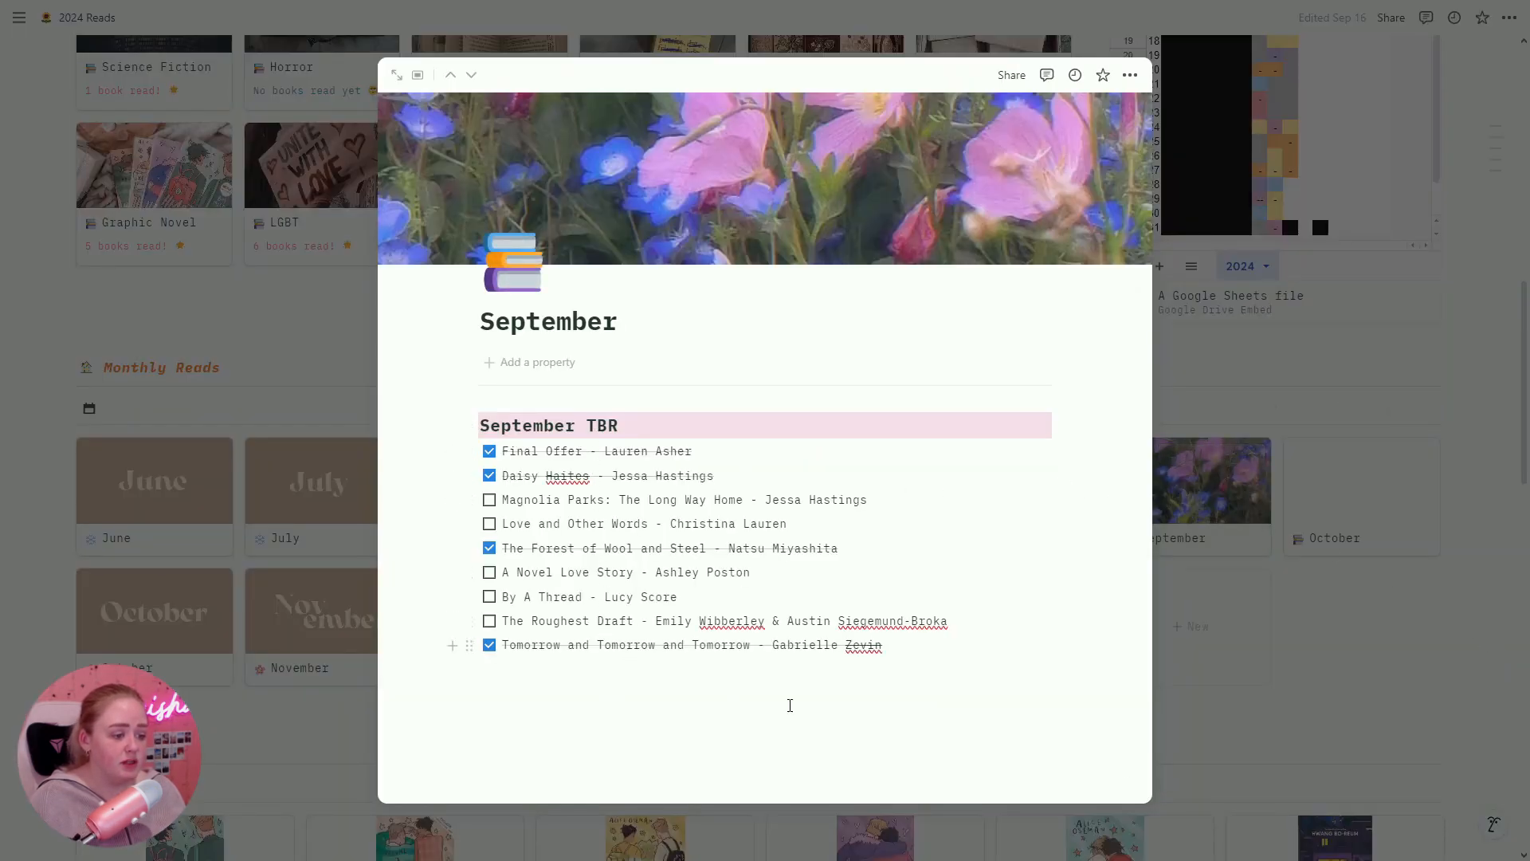
left_click(1463, 666)
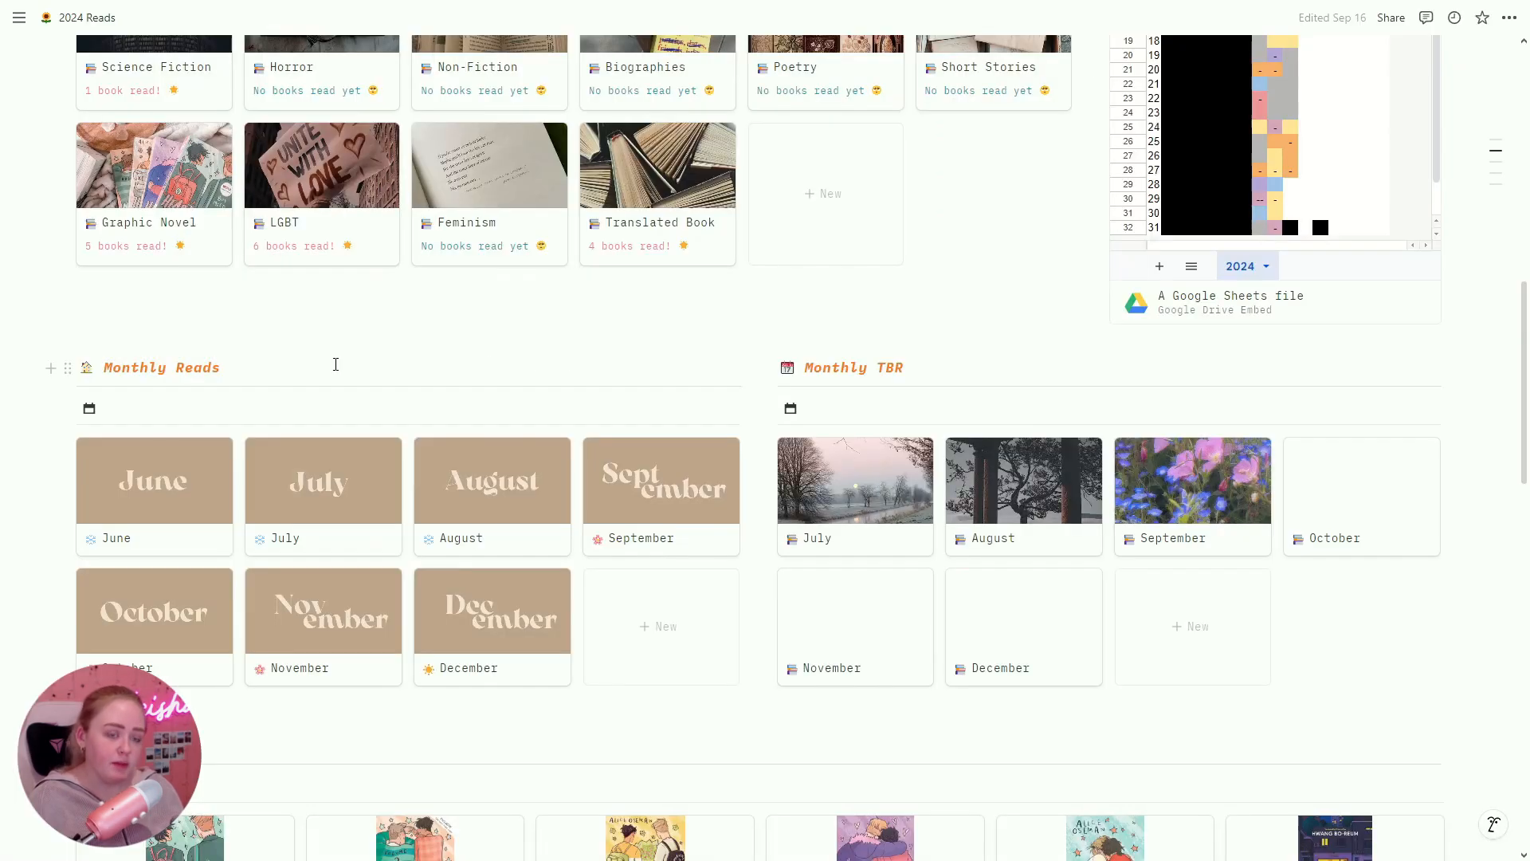
left_click(201, 528)
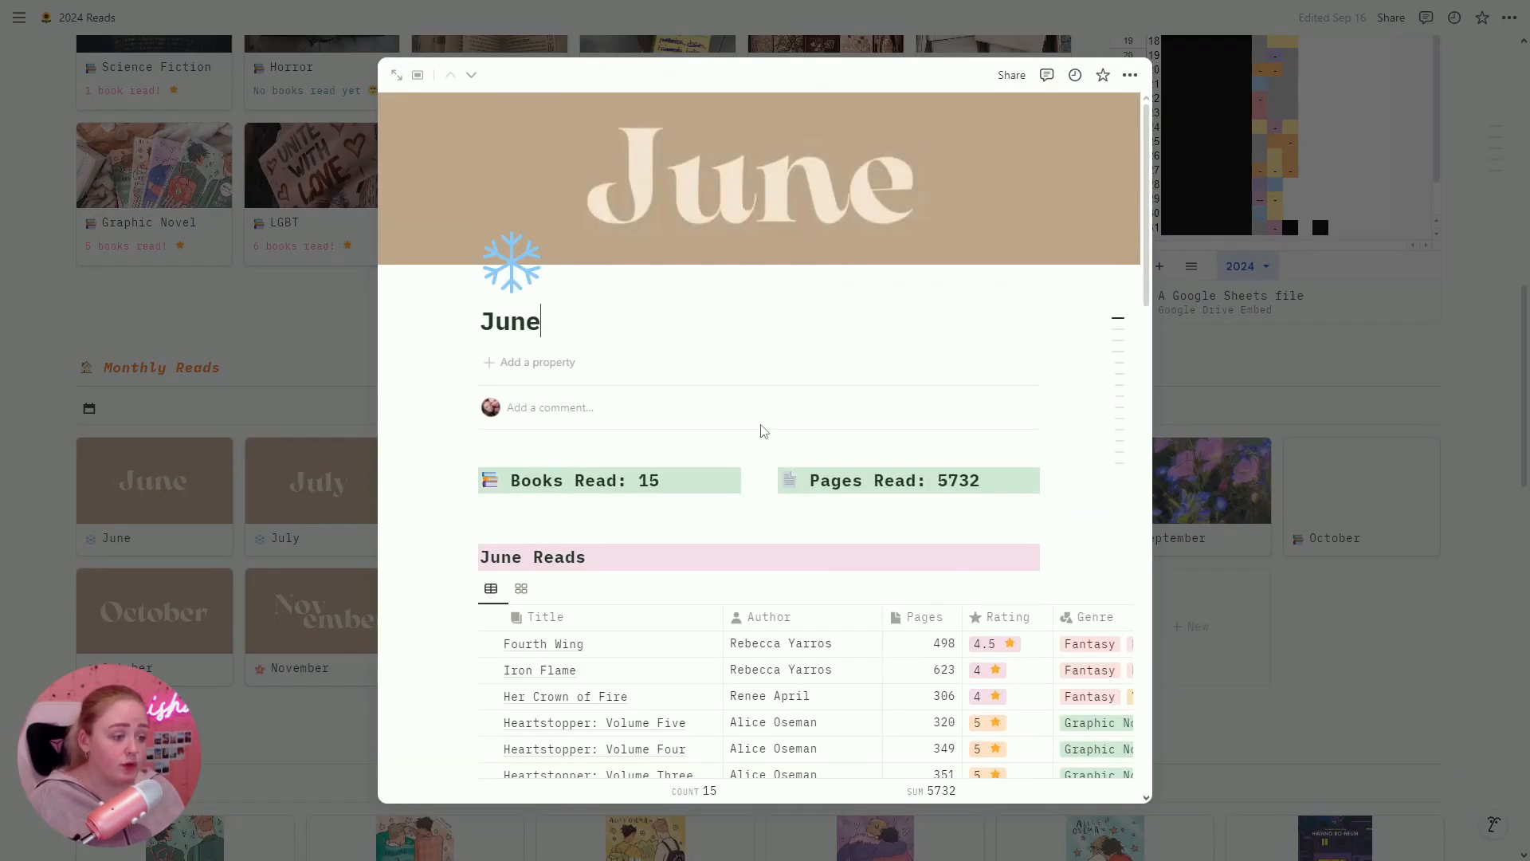
scroll(762, 431, "down", 3)
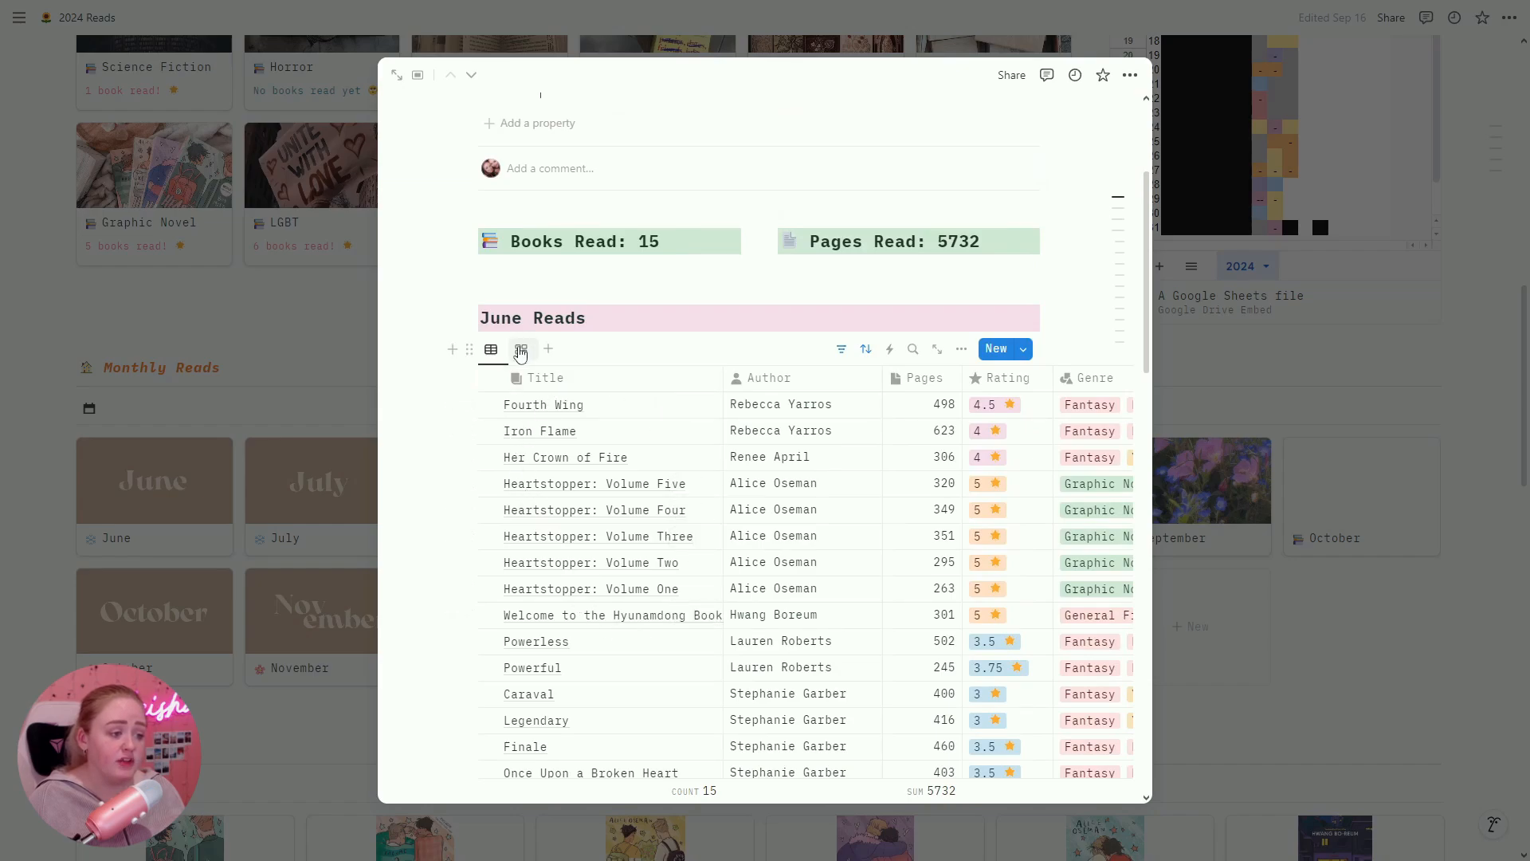
Step: Switch June Reads to Gallery view and scroll through its reviews
left_click(522, 350)
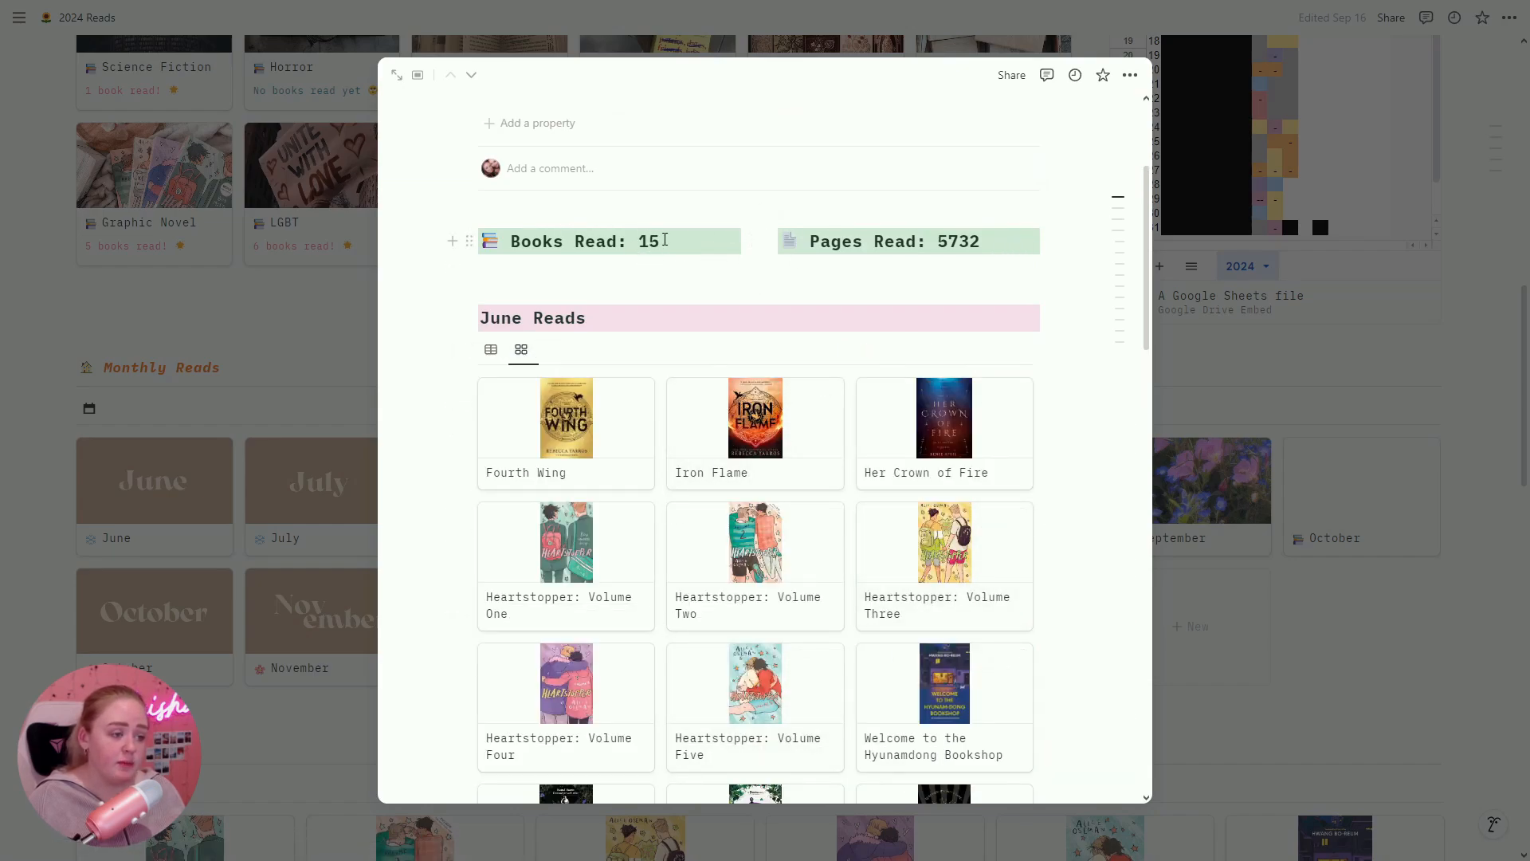
scroll(1043, 283, "down", 10)
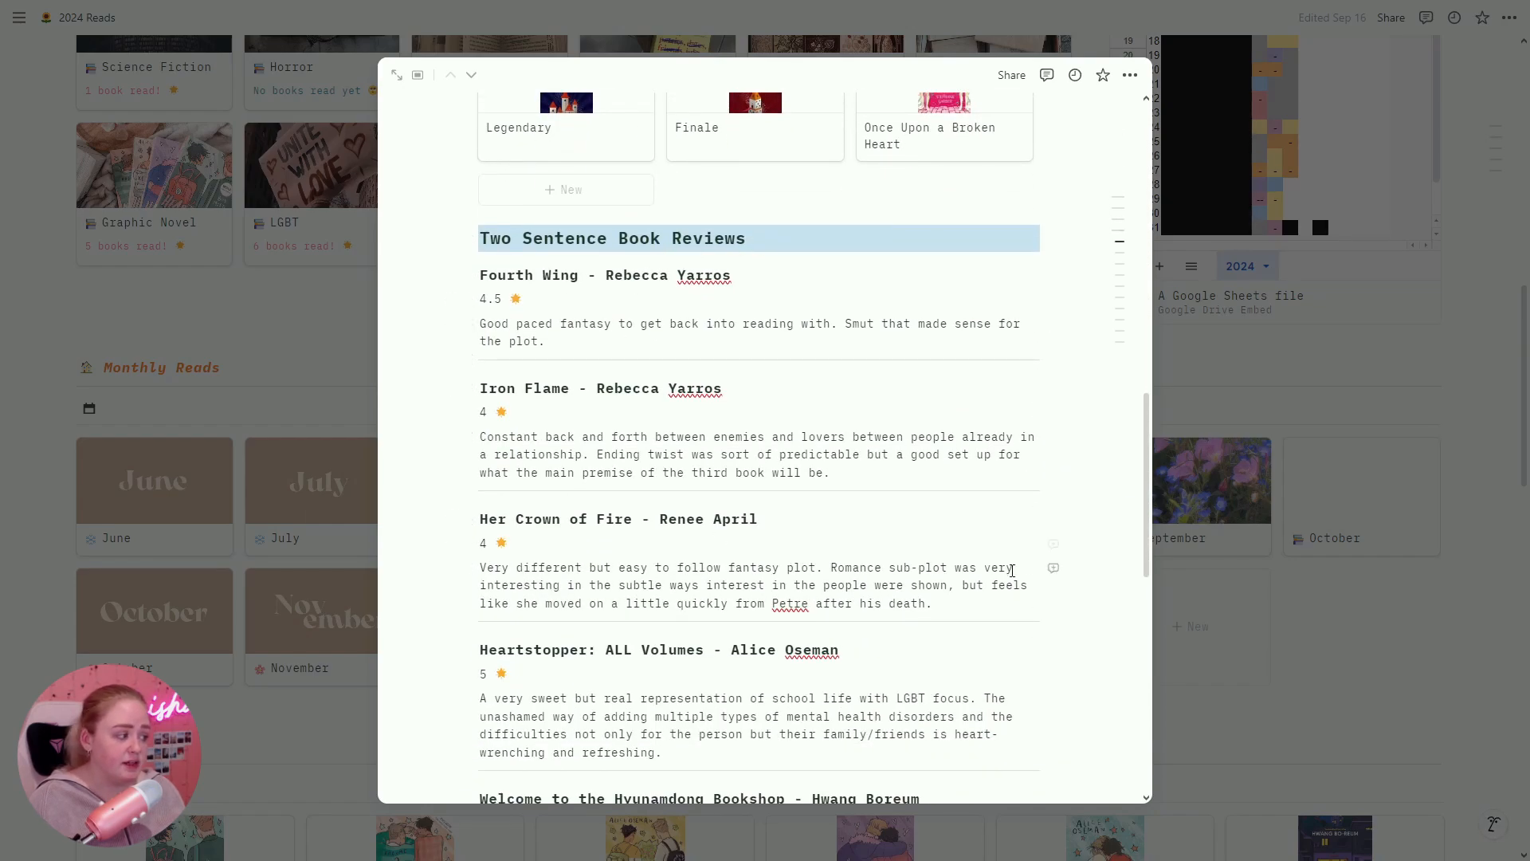
scroll(1050, 509, "down", 5)
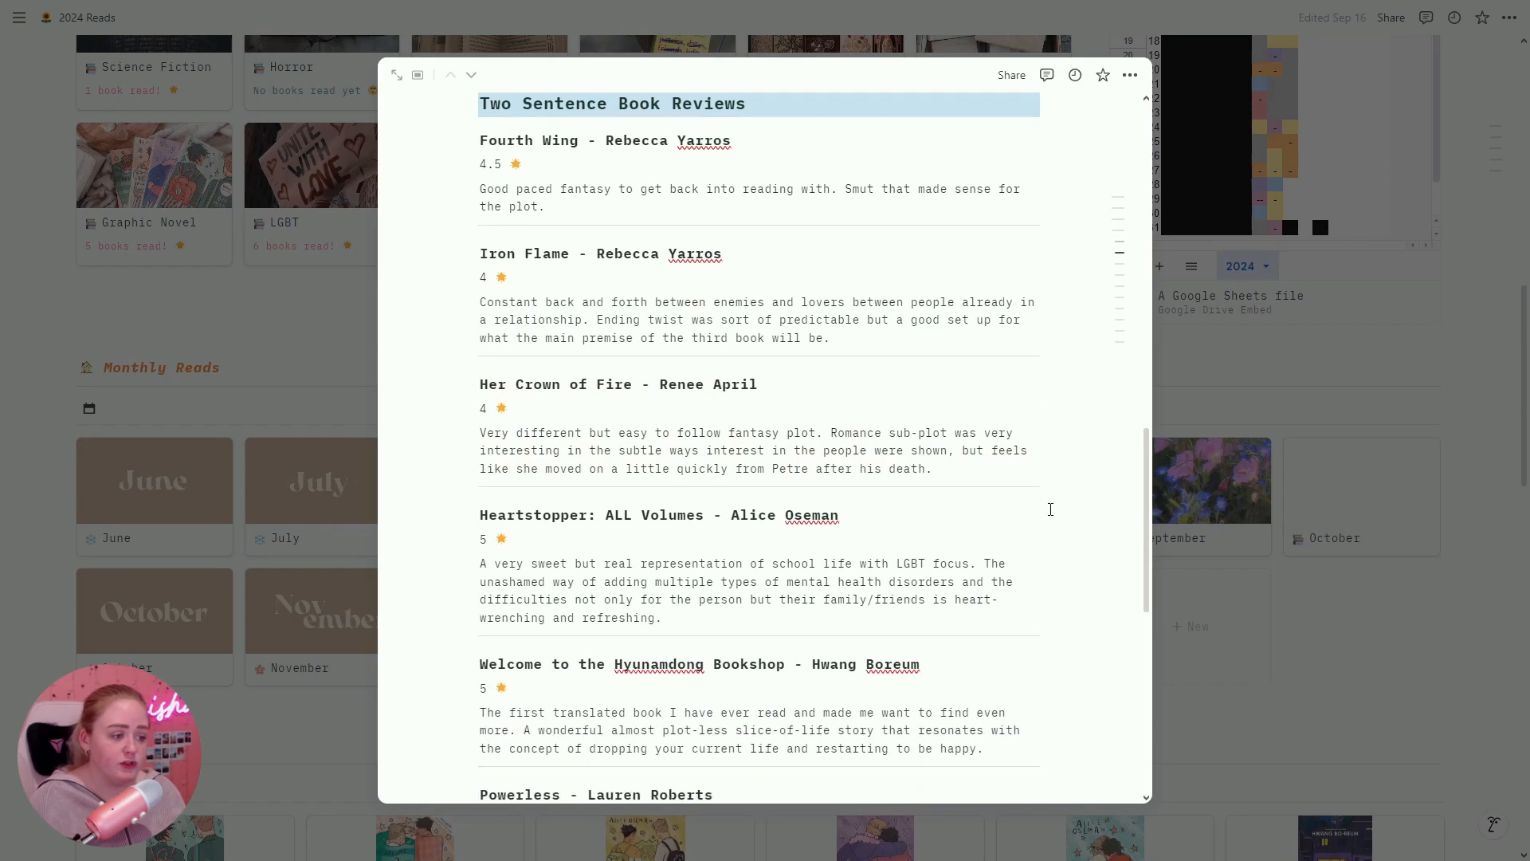
scroll(1050, 509, "down", 5)
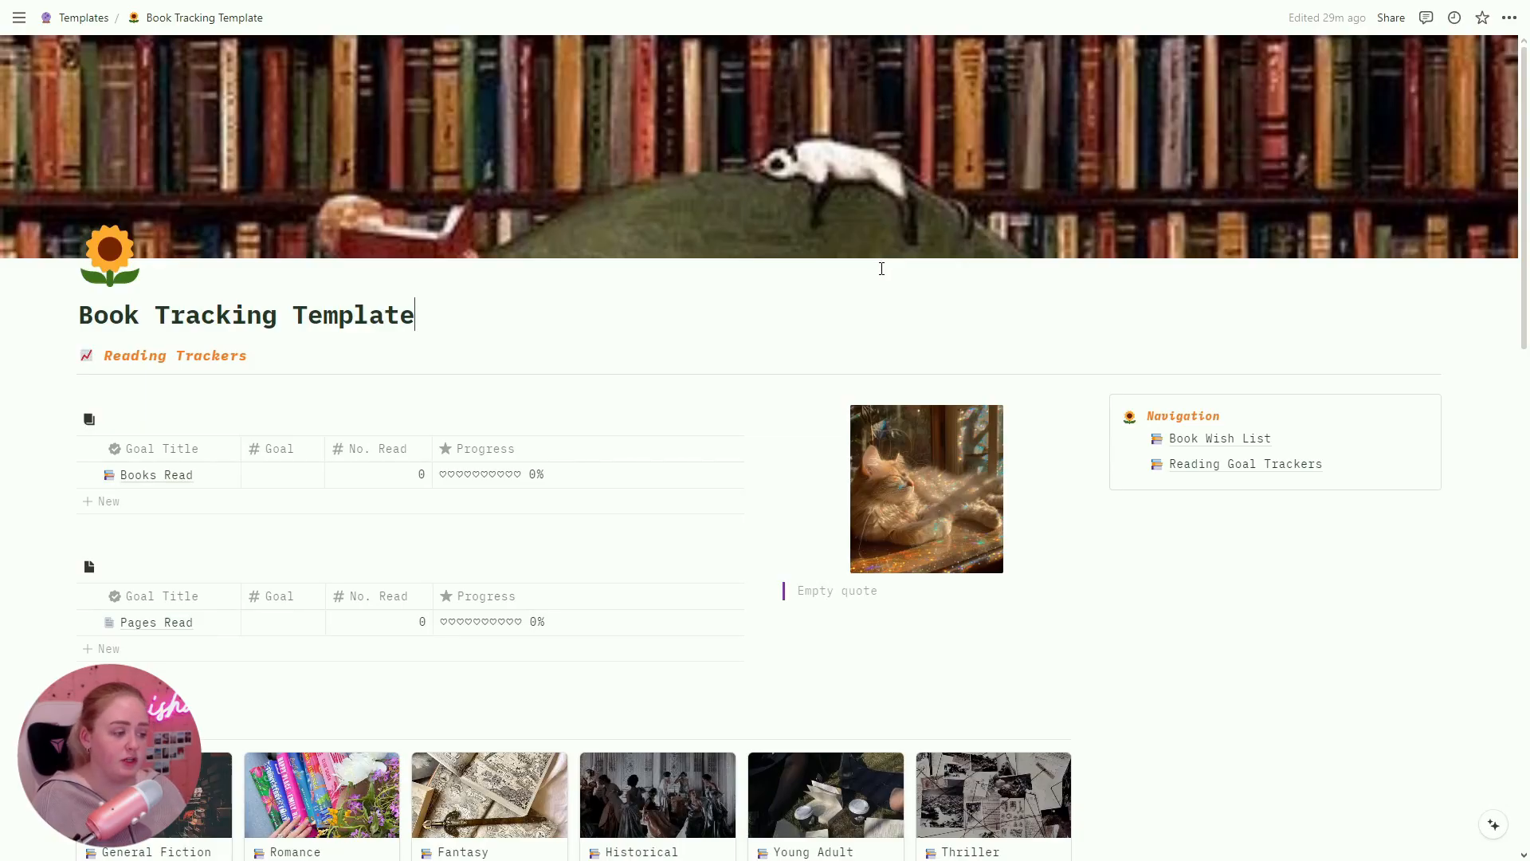
Step: Scroll to the Navigation box and open Reading Goal Trackers
scroll(880, 264, "down", 4)
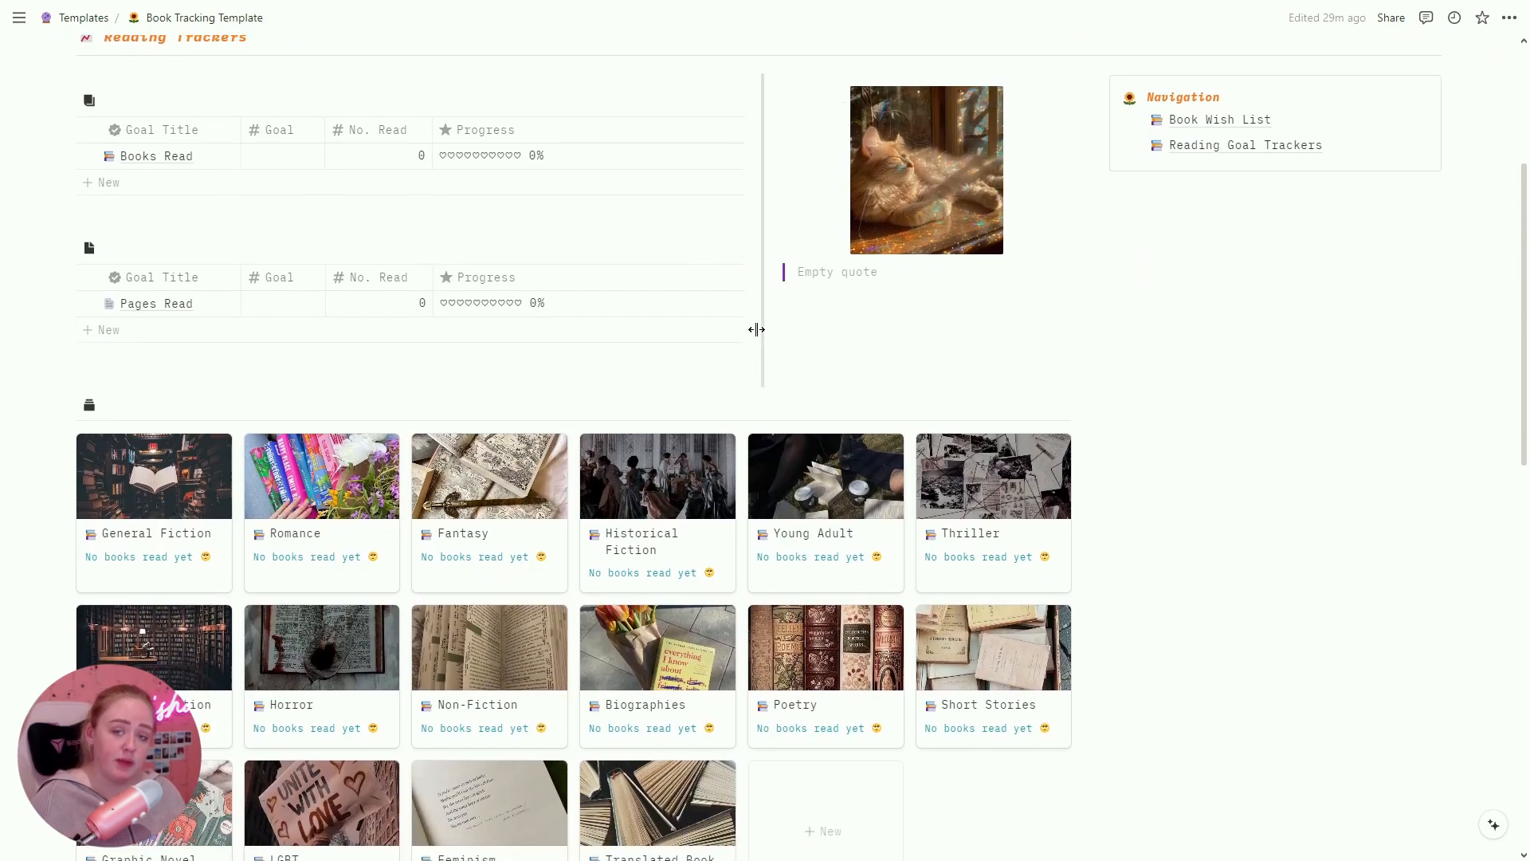
scroll(1132, 659, "down", 1)
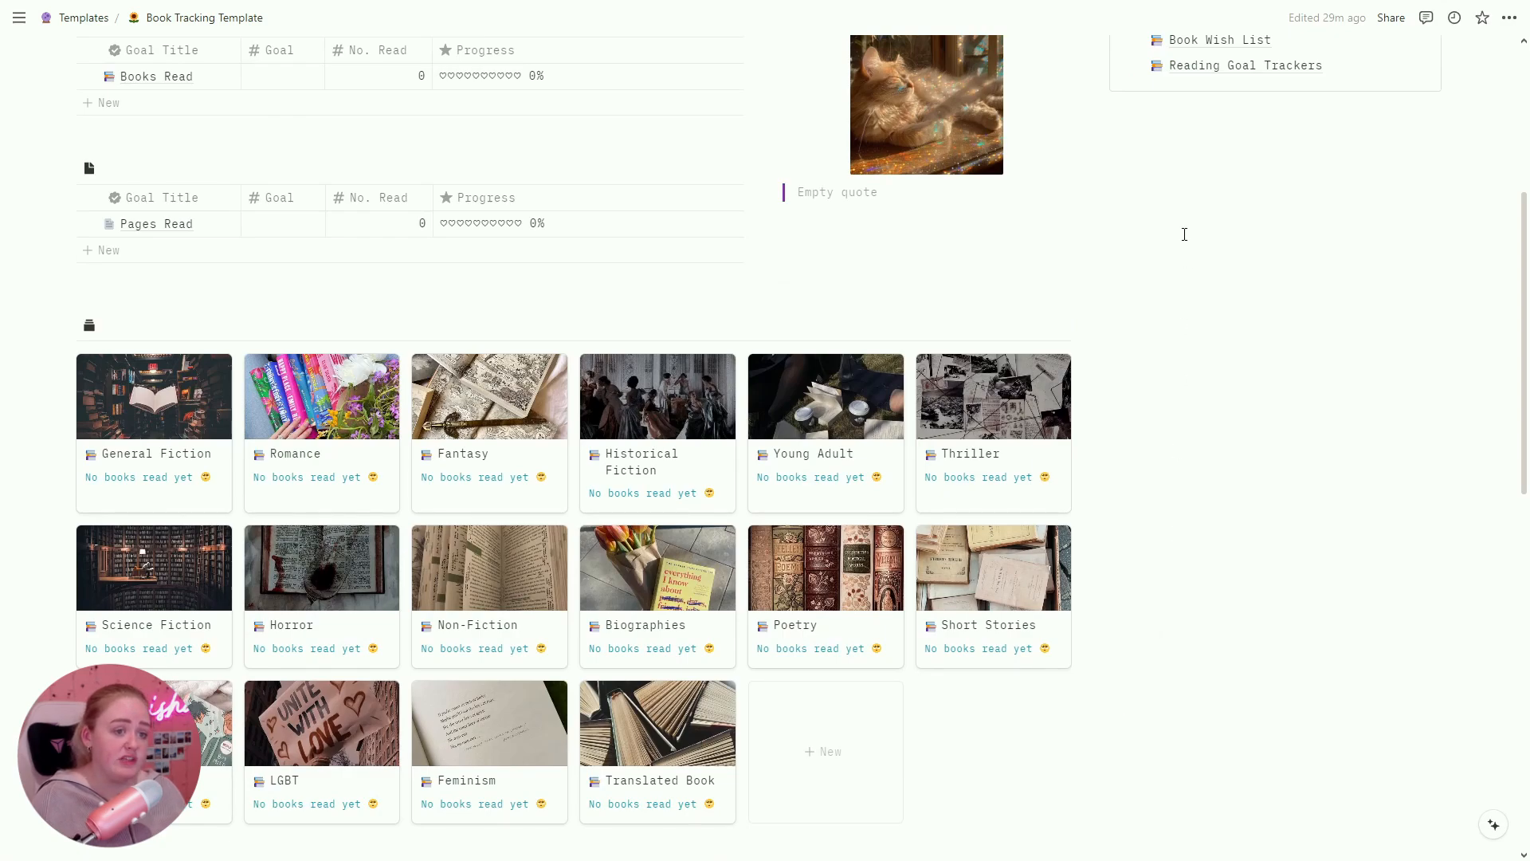
left_click(1241, 67)
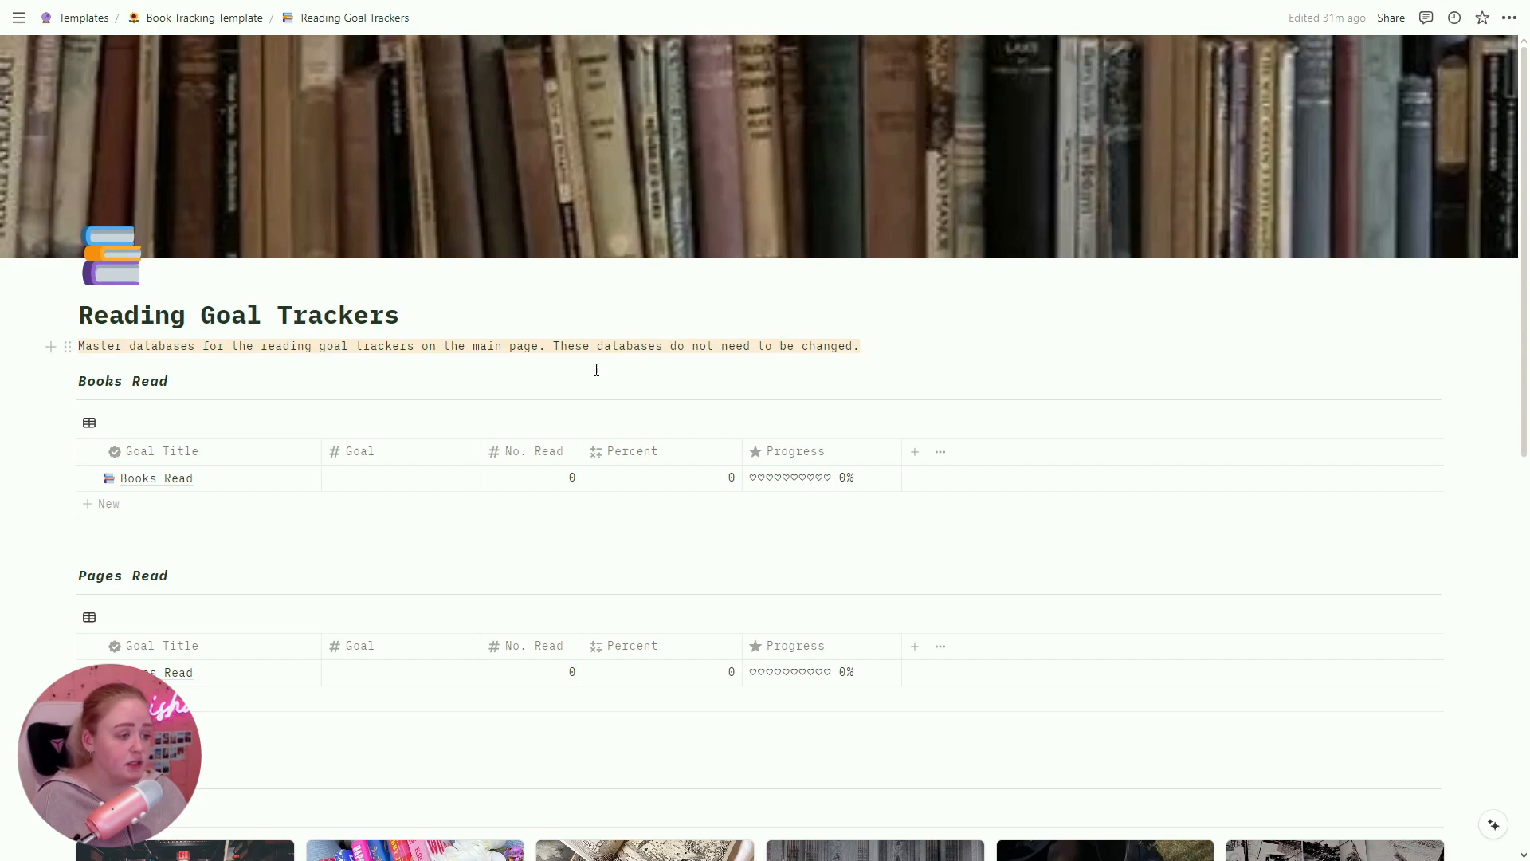
left_click(535, 472)
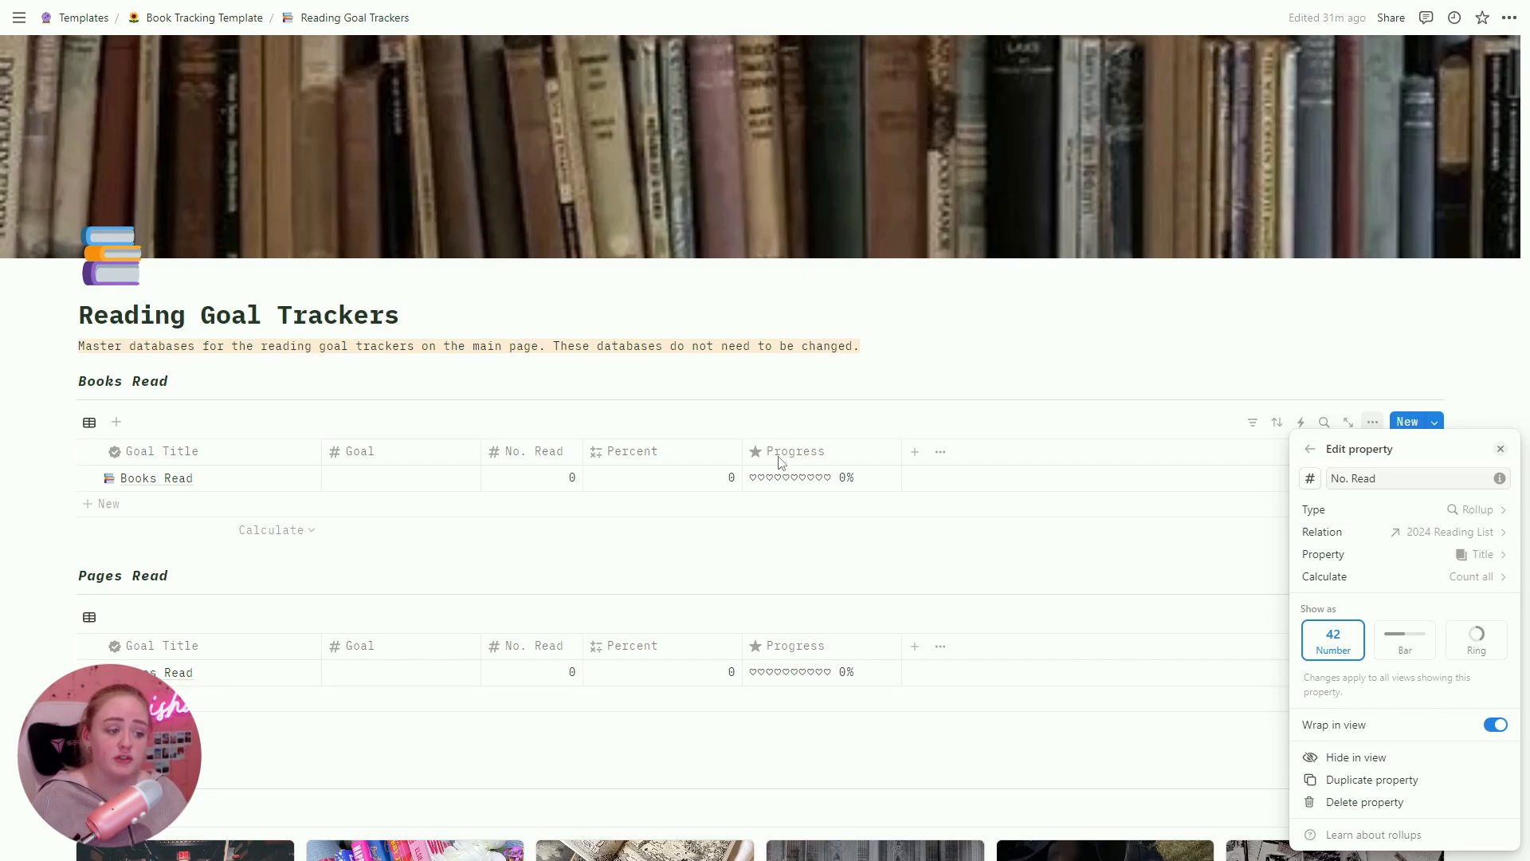
left_click(603, 534)
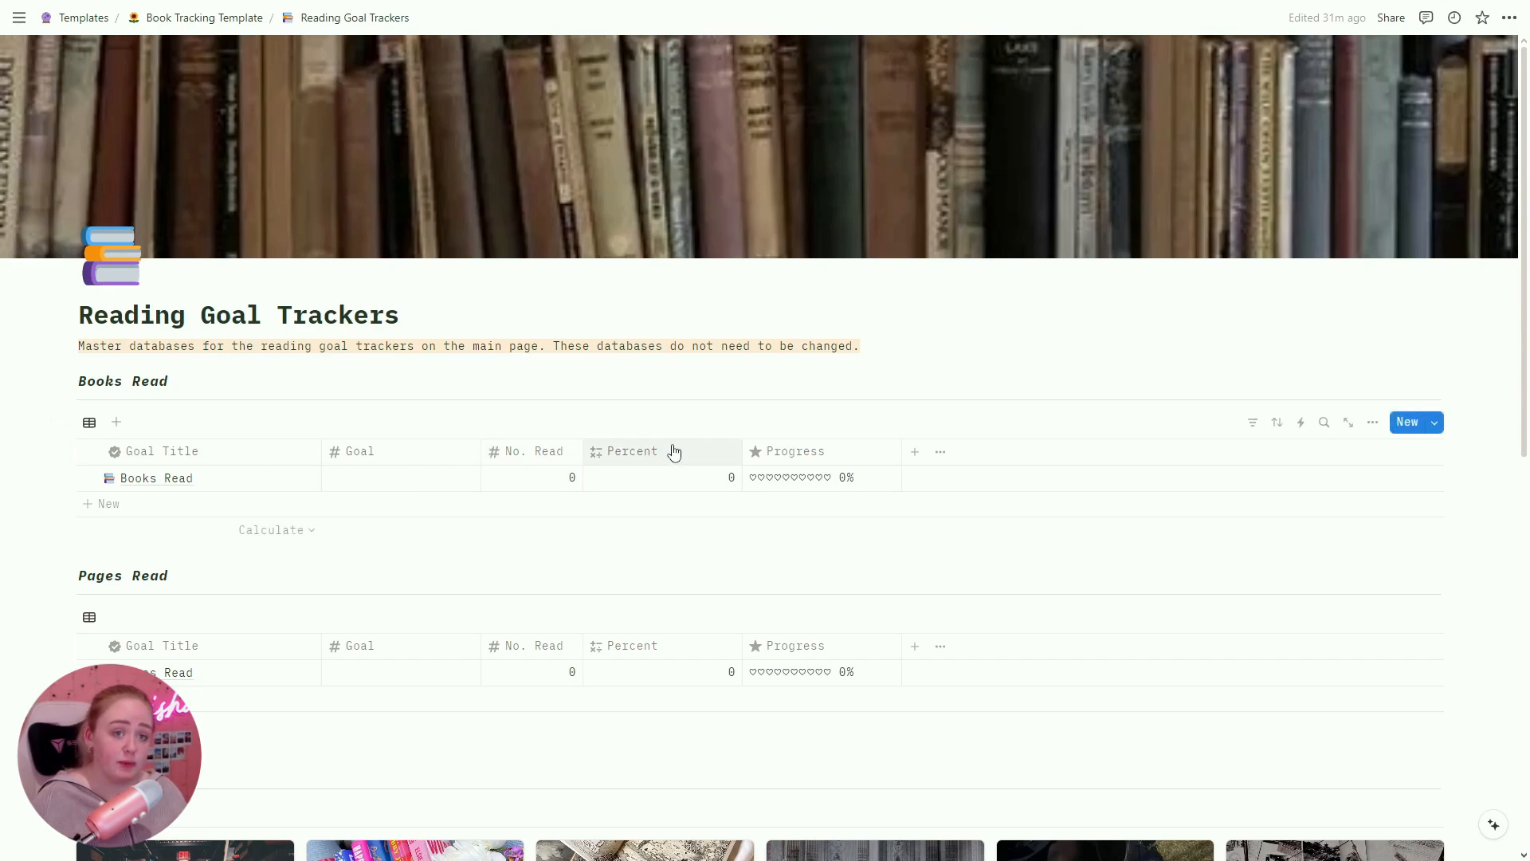
left_click(845, 454)
left_click(809, 512)
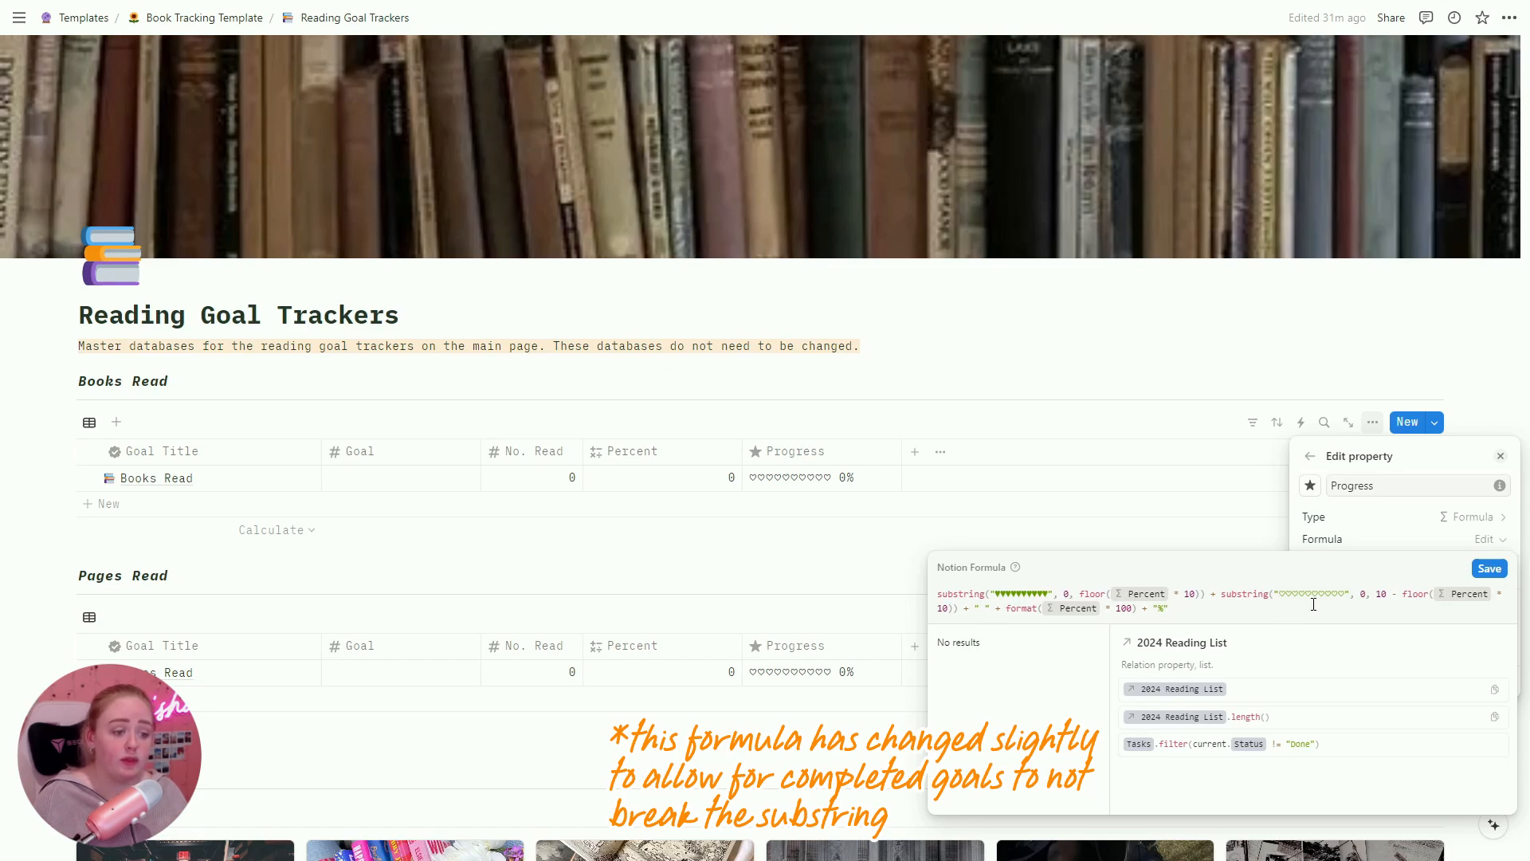
left_click(1179, 387)
left_click(1179, 386)
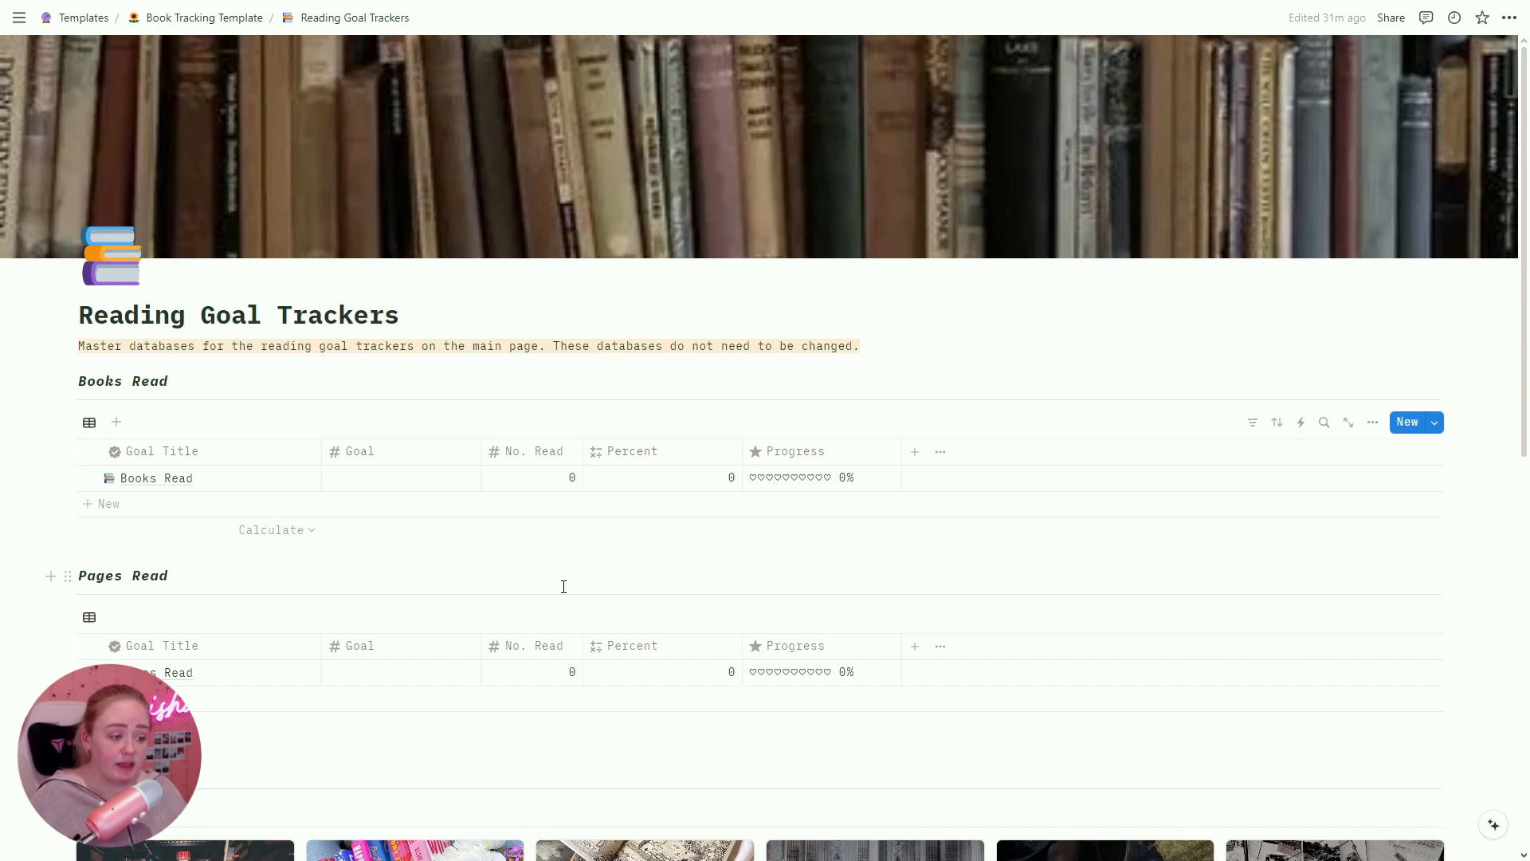
left_click(534, 646)
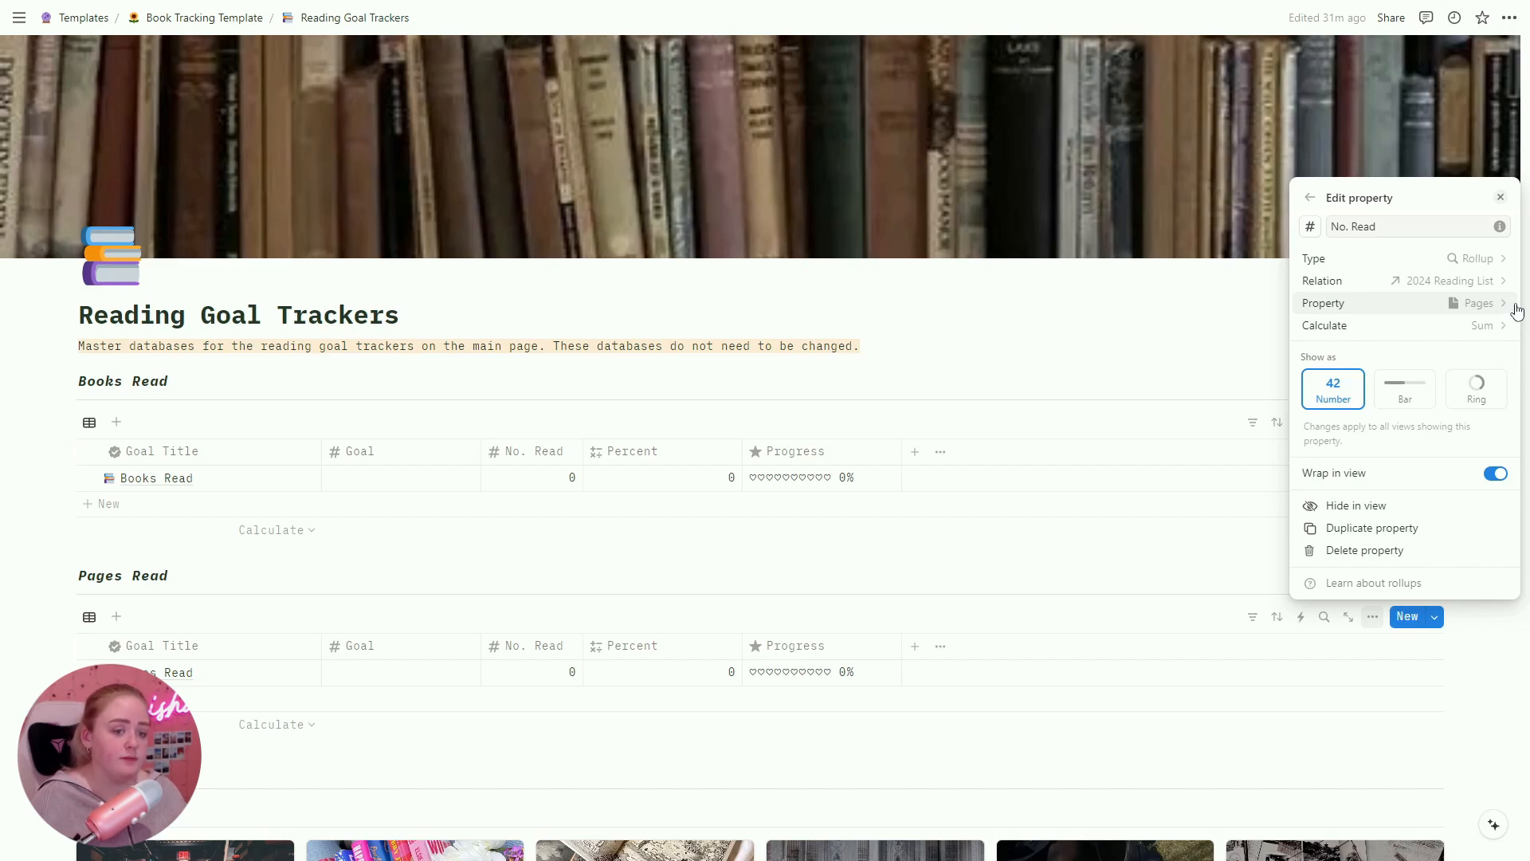
key("Escape")
scroll(1405, 639, "down", 8)
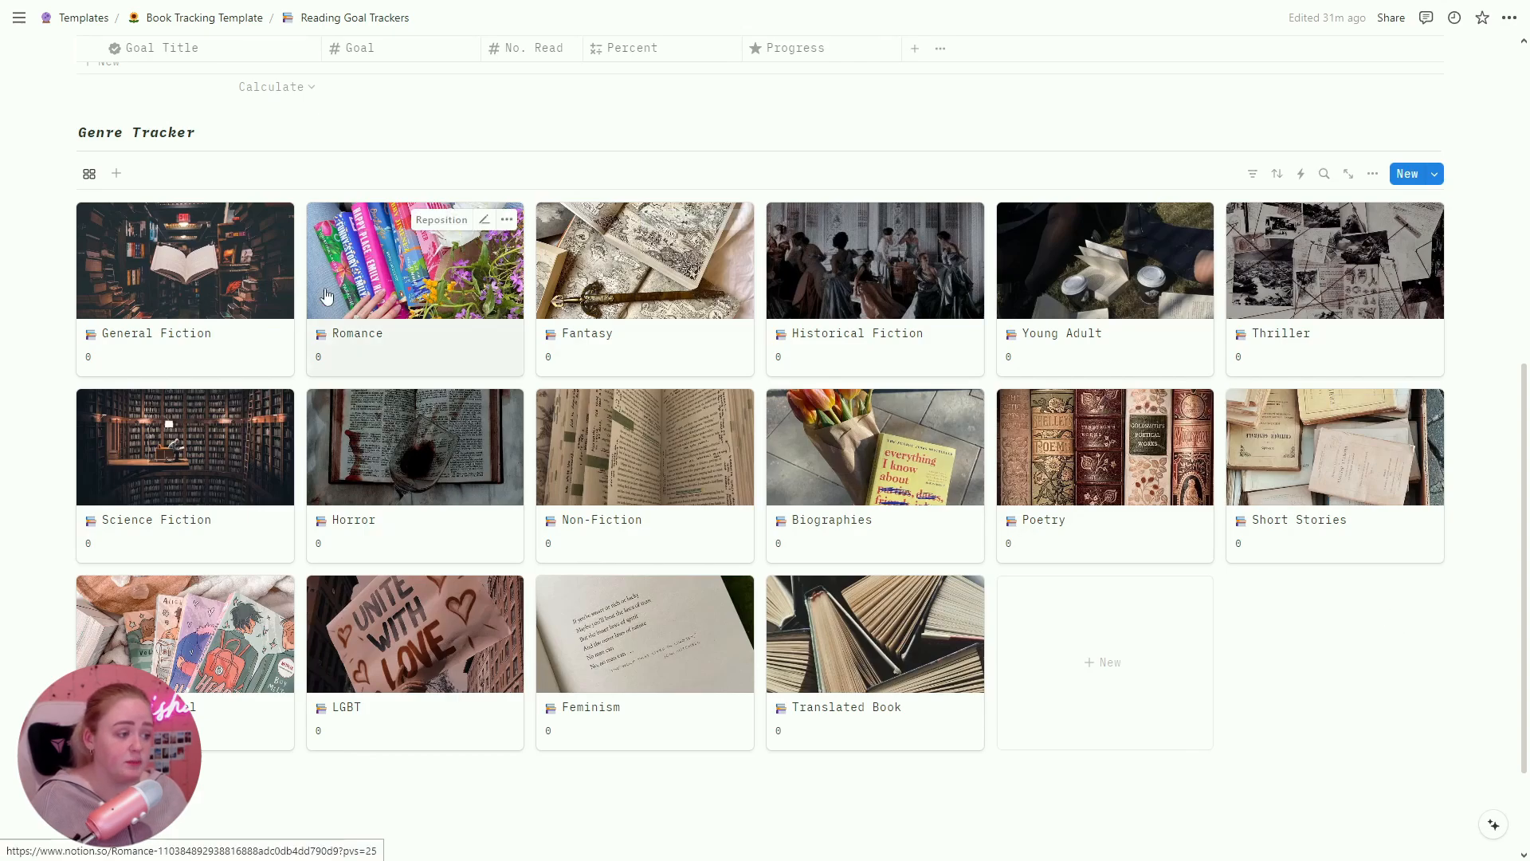
Step: Open the General Fiction genre card and inspect its Books Read formula
left_click(254, 344)
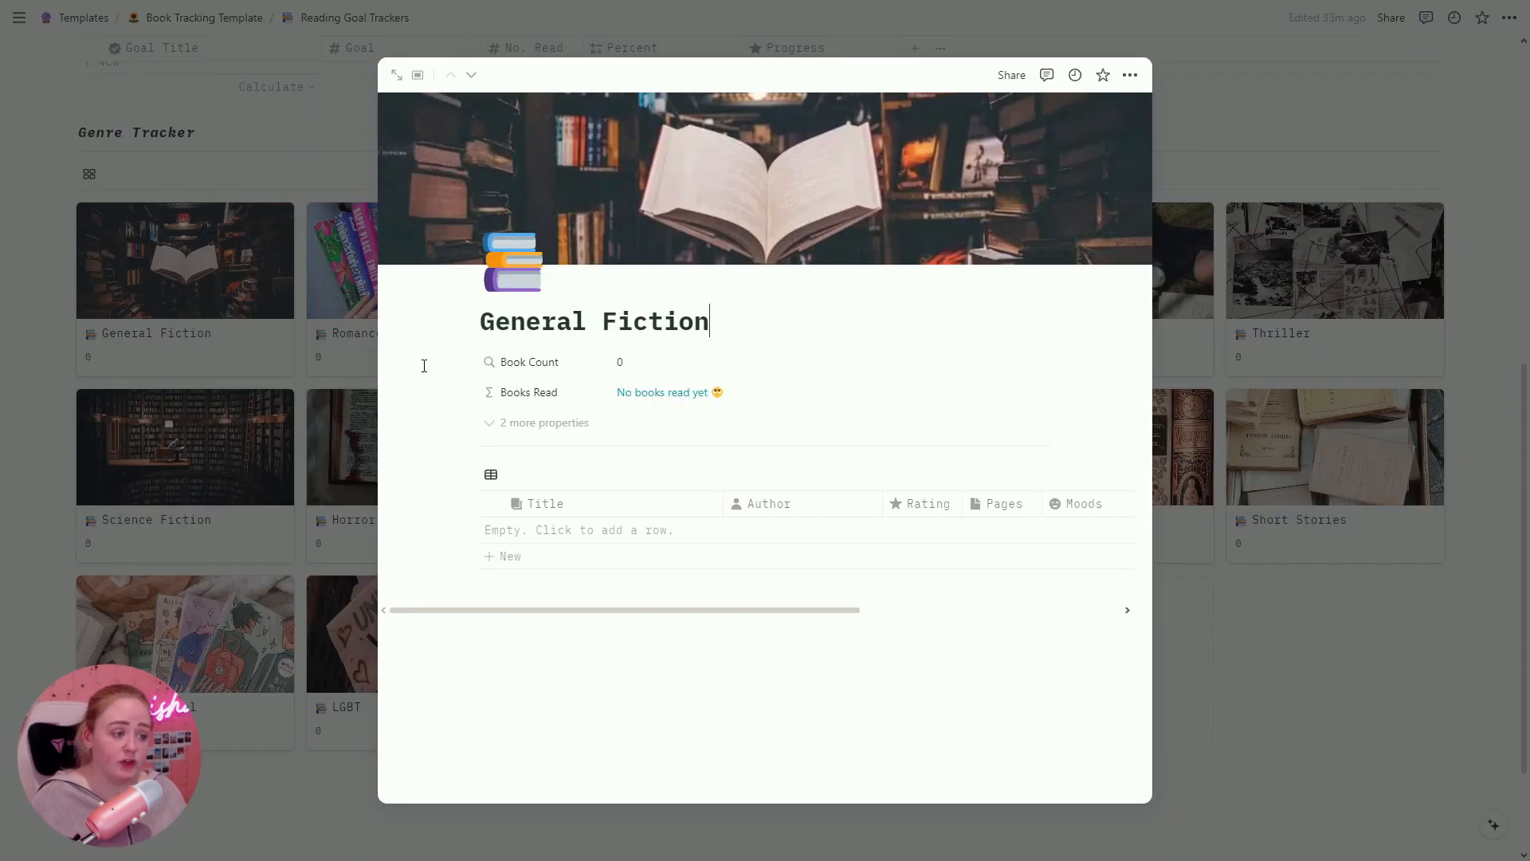
left_click(662, 392)
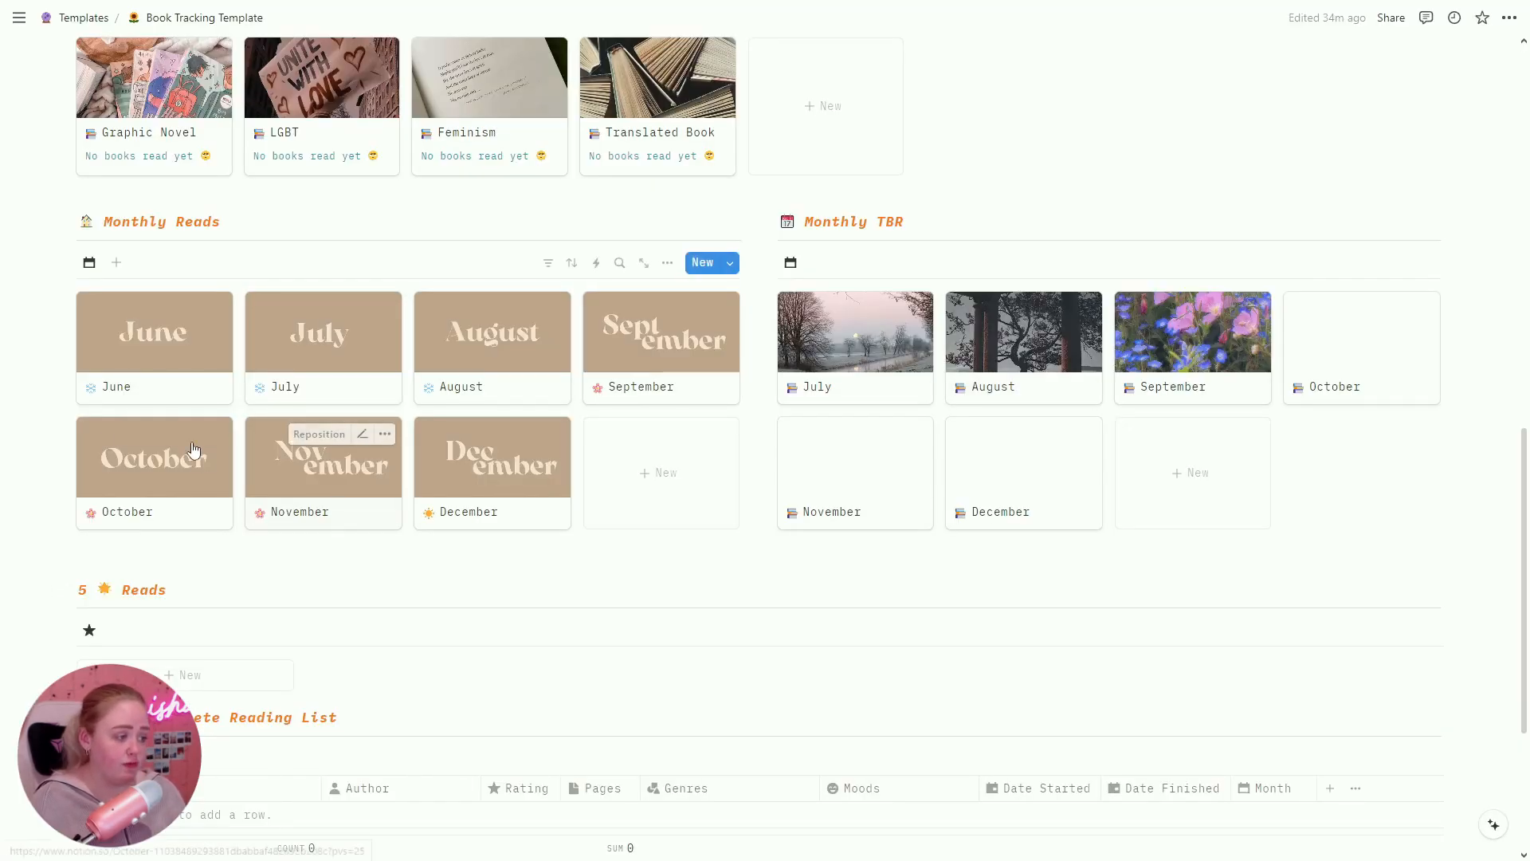
Step: Open the June page, place the cursor after 'Books Read:', then close it back to the template
left_click(182, 381)
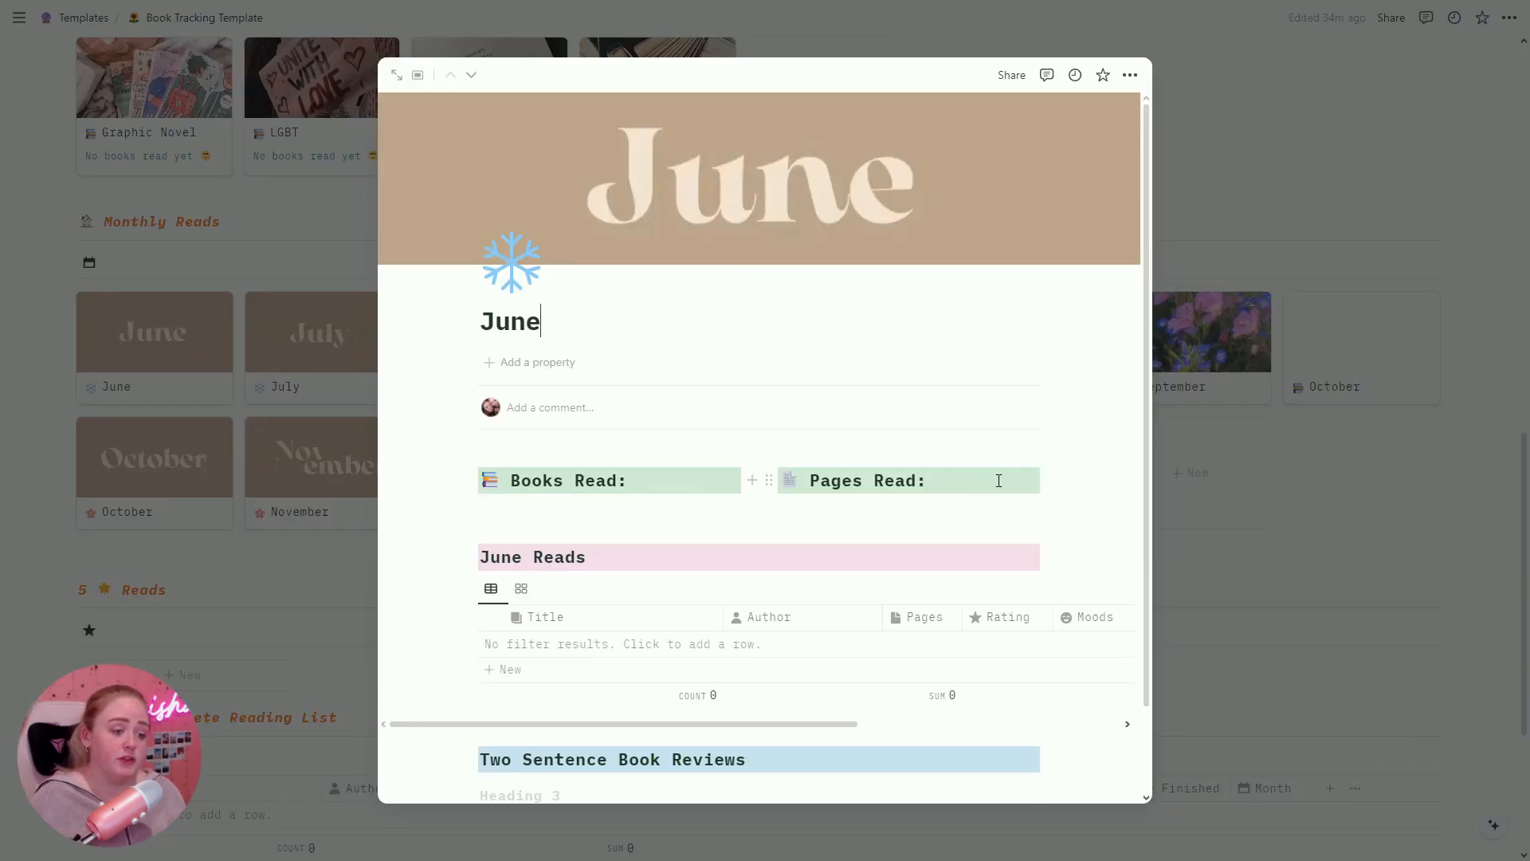
double_click(635, 482)
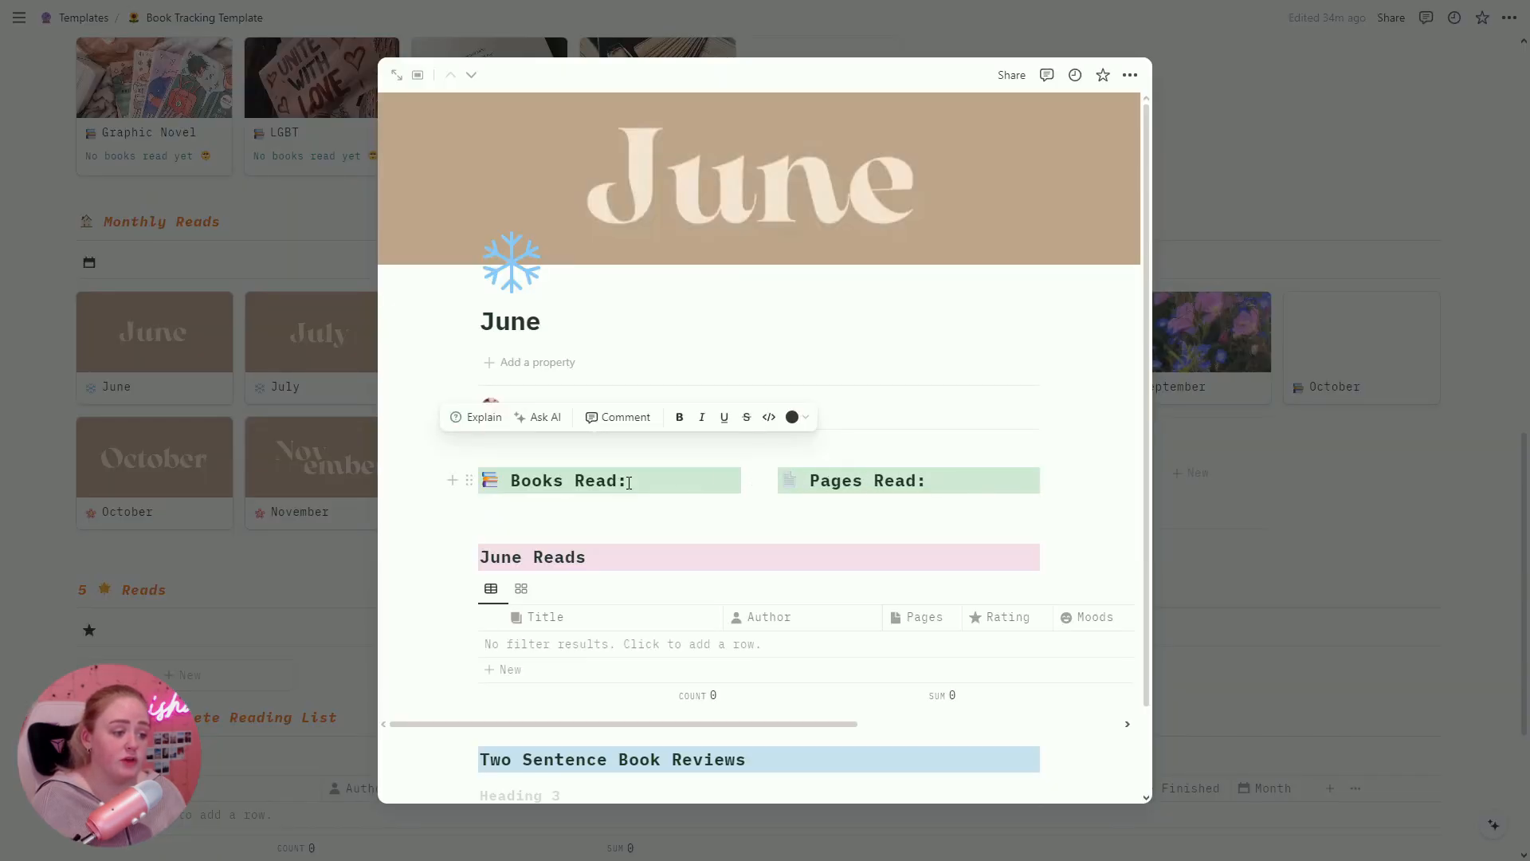
left_click(678, 486)
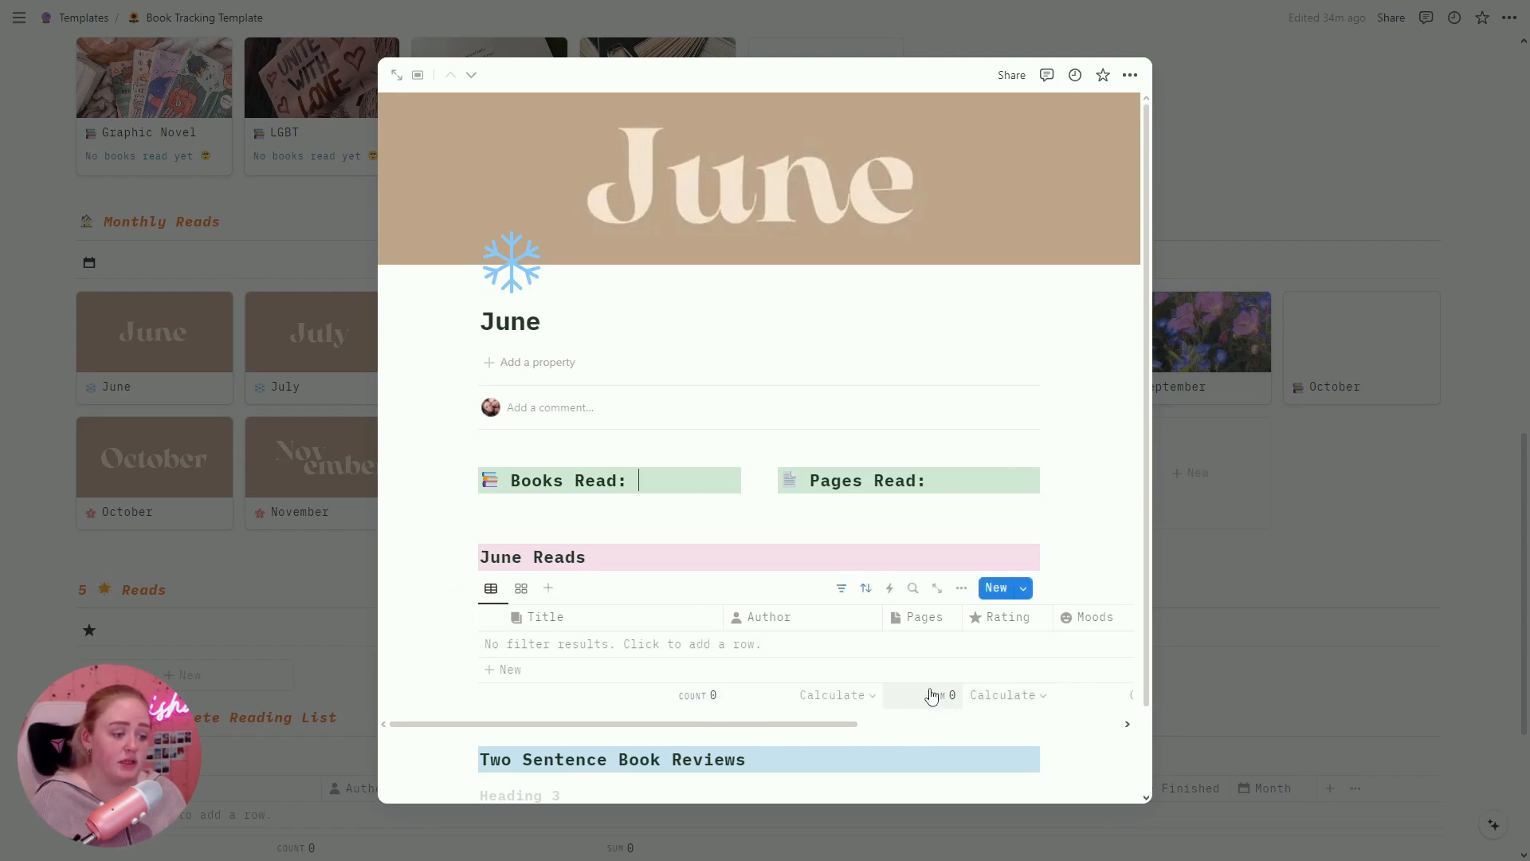
scroll(663, 508, "down", 1)
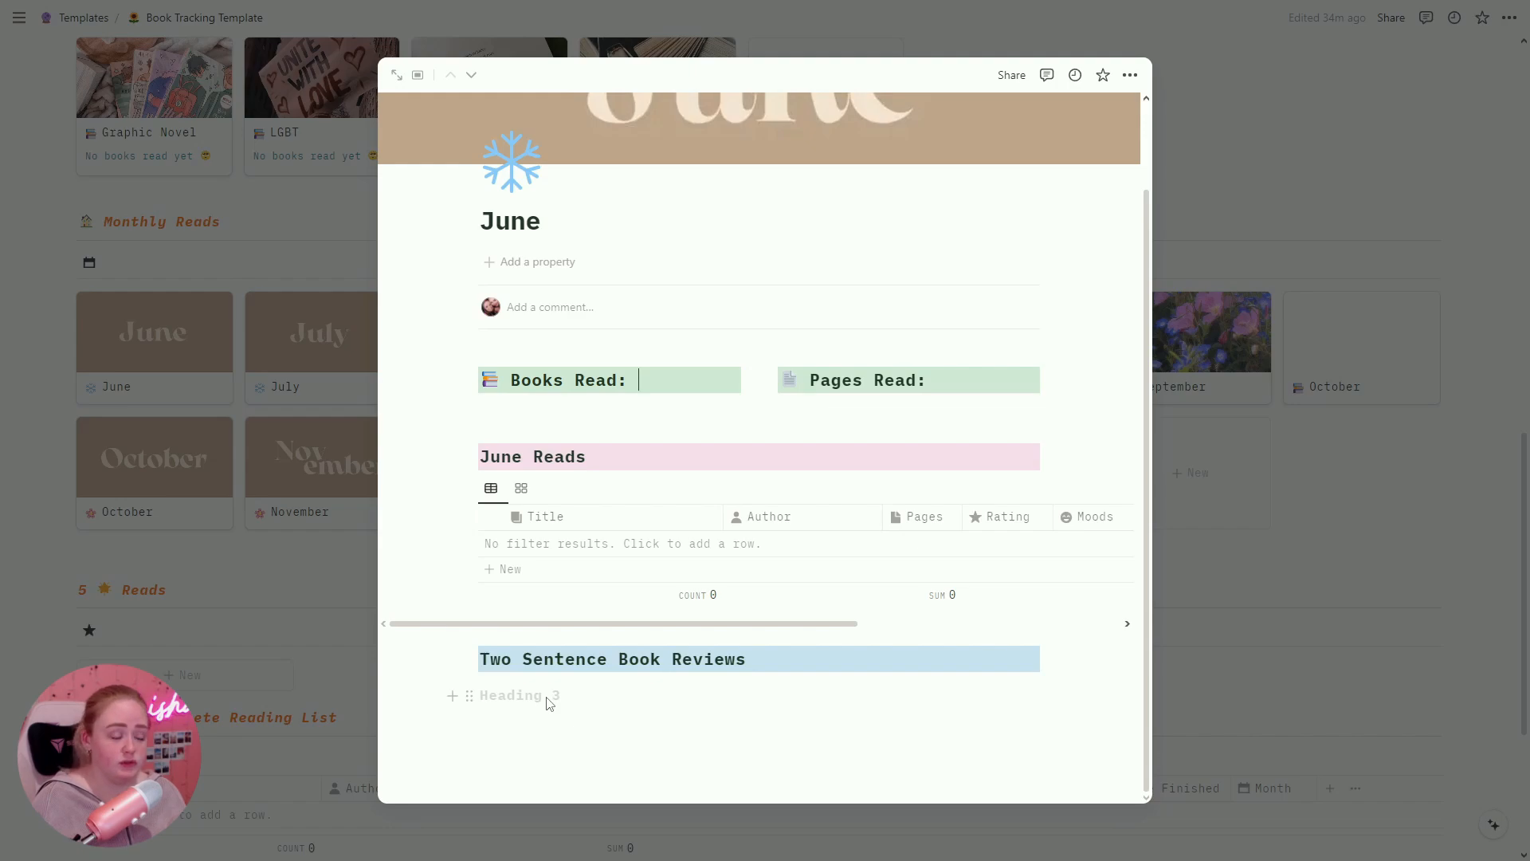
left_click(1280, 588)
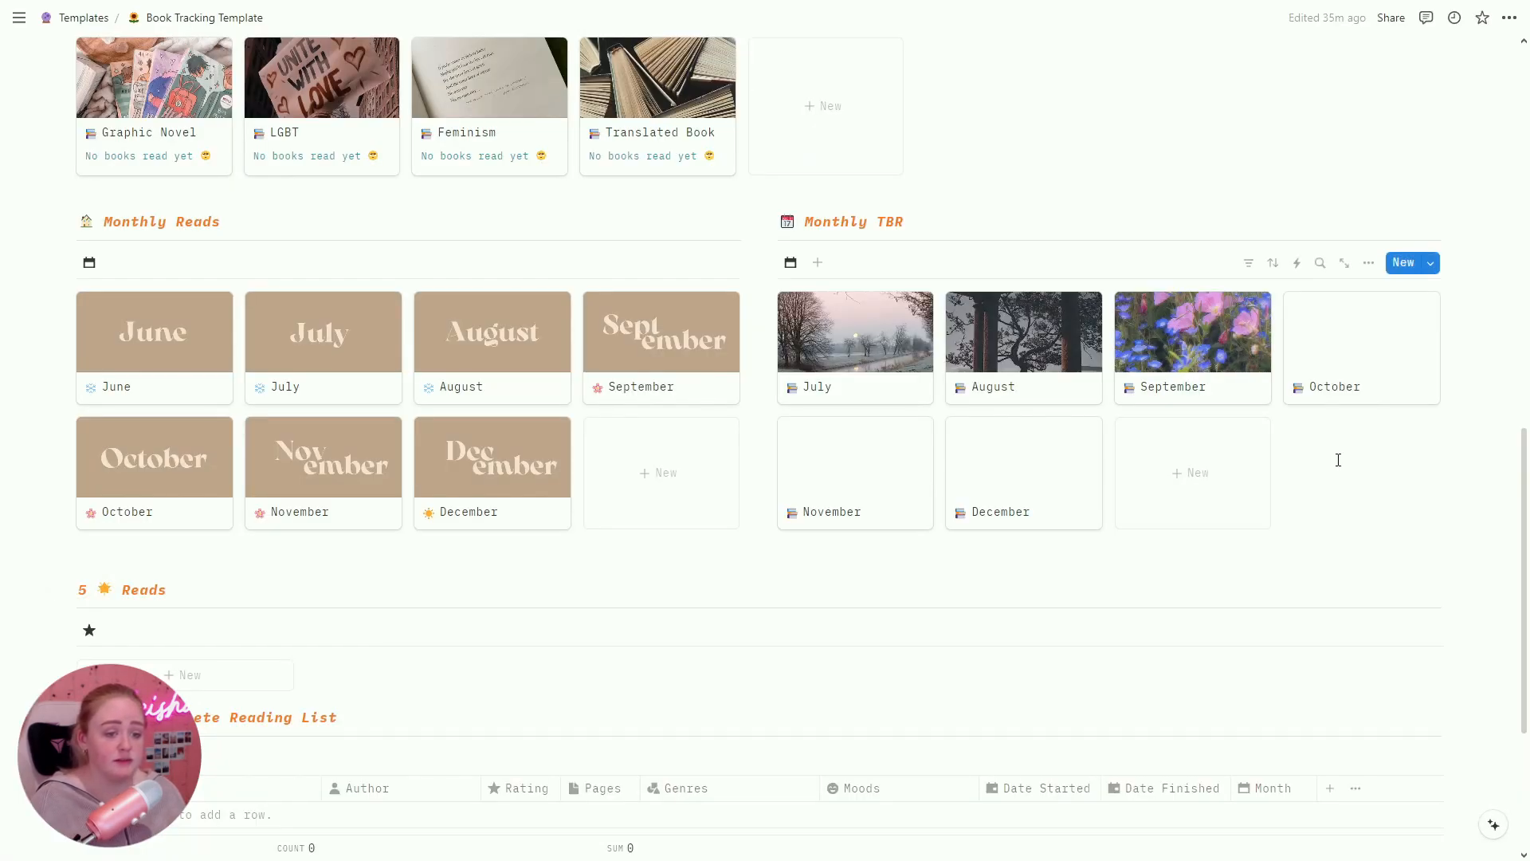
Step: Tick the empty to-do on the September TBR page, then close it and scroll down
left_click(1246, 386)
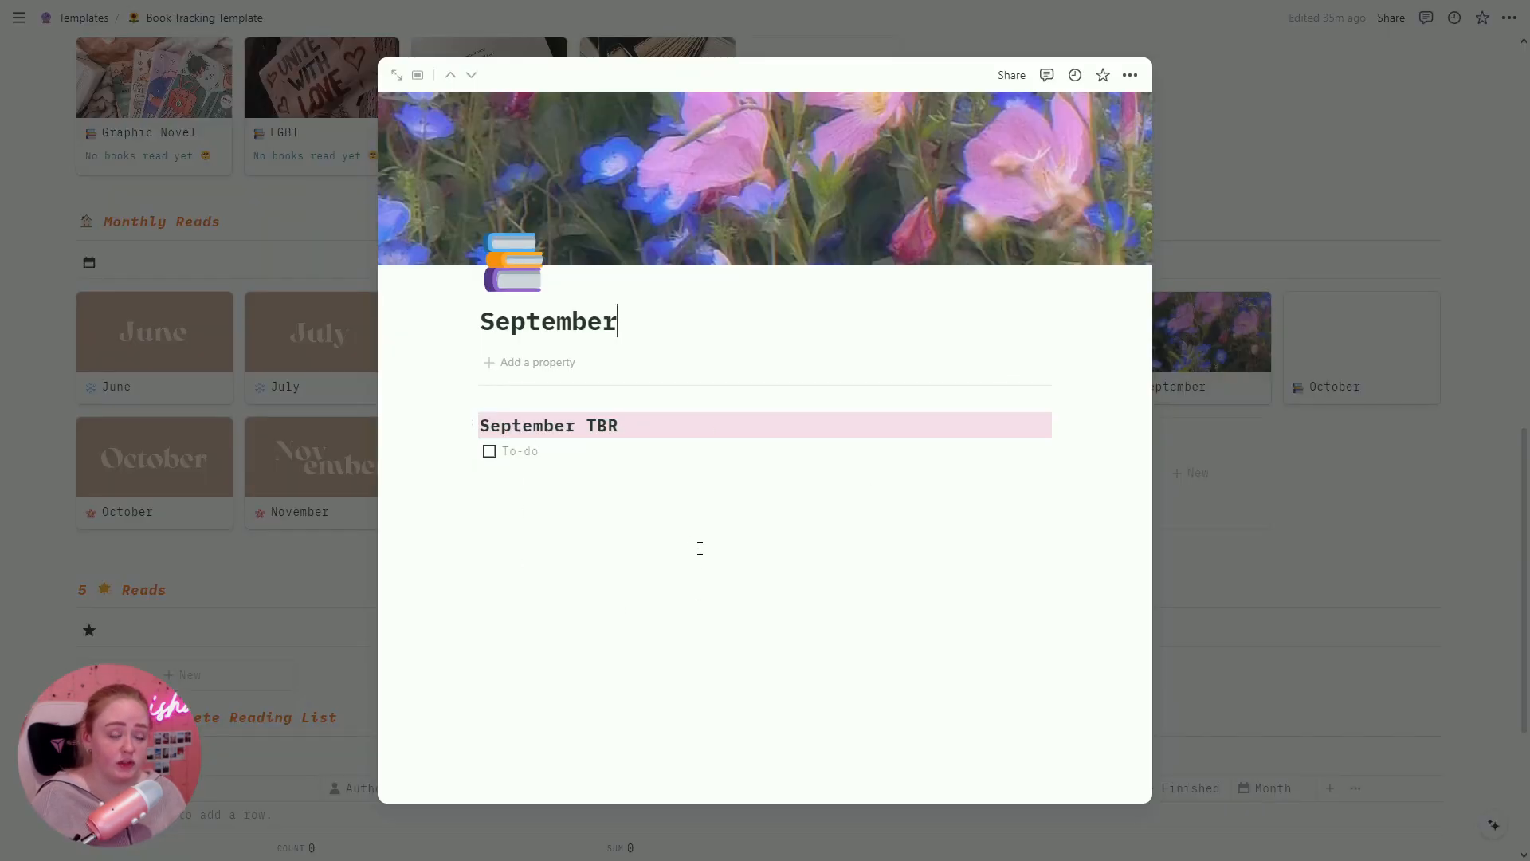
left_click(489, 452)
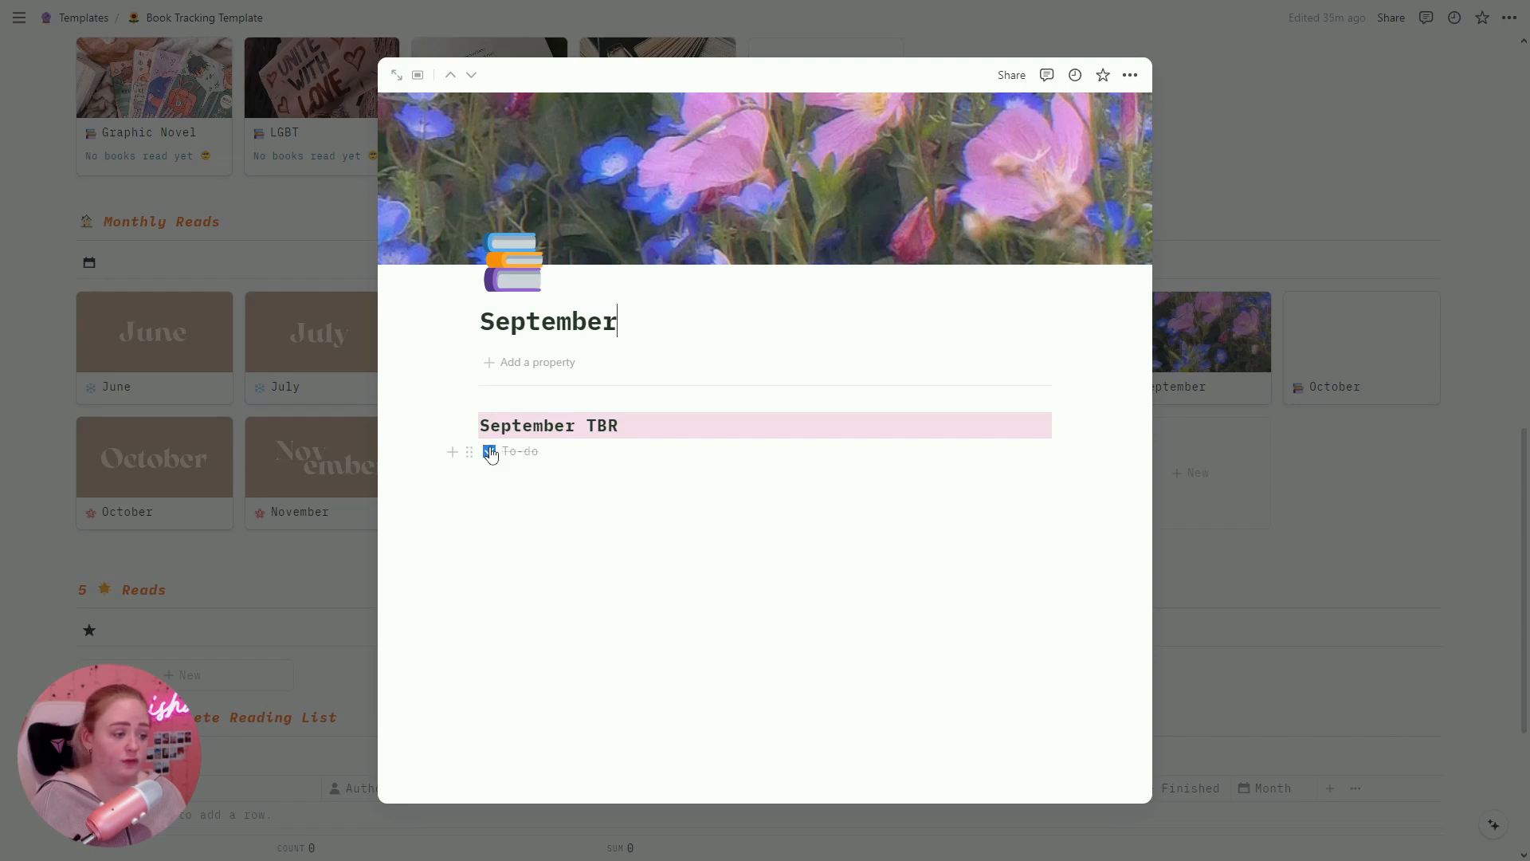
left_click(1480, 342)
scroll(1480, 342, "down", 3)
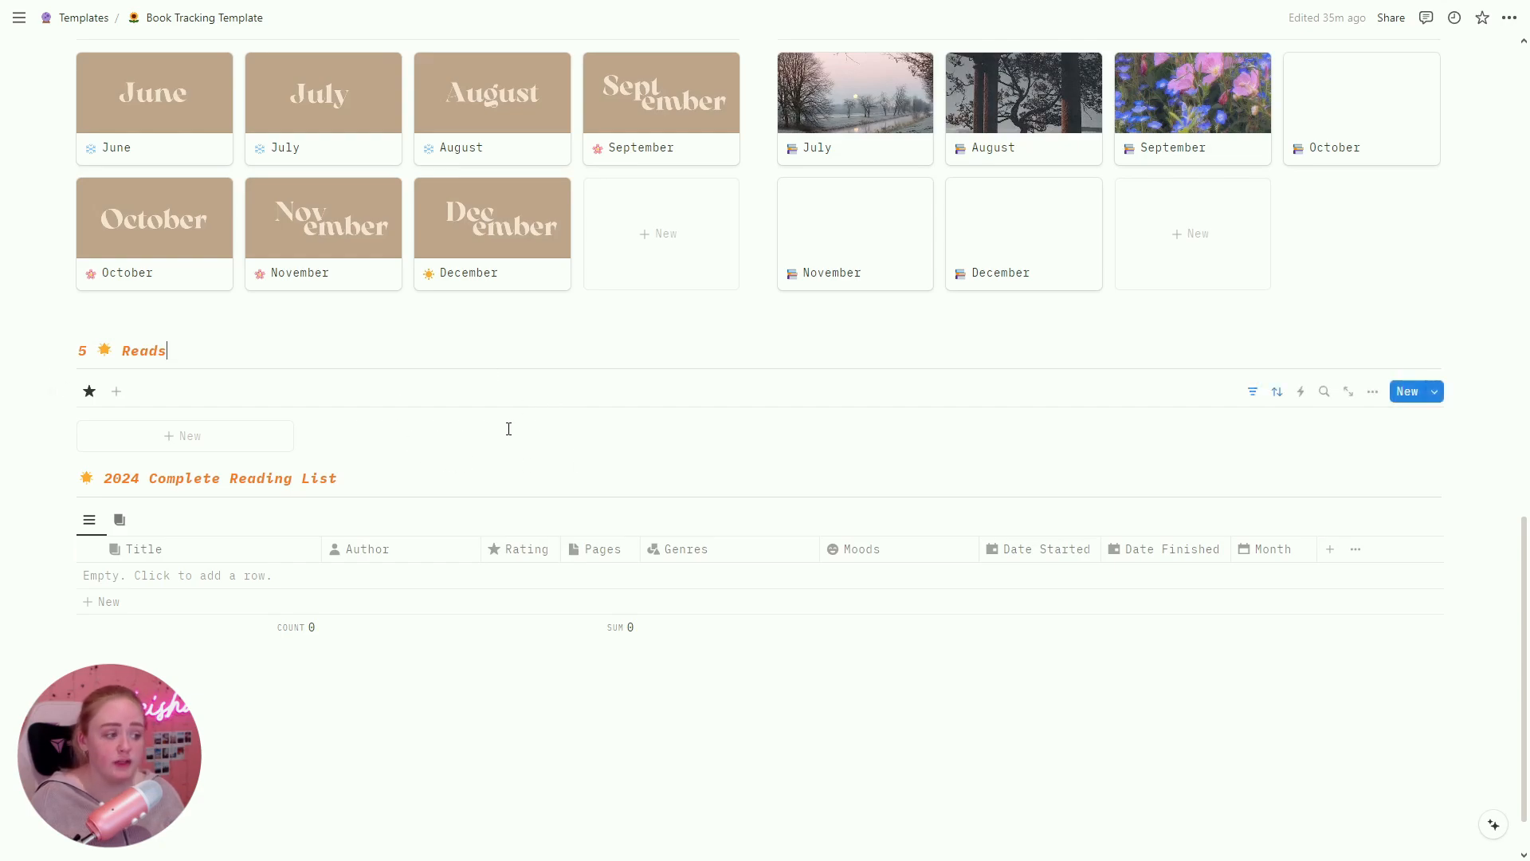
scroll(396, 350, "down", 1)
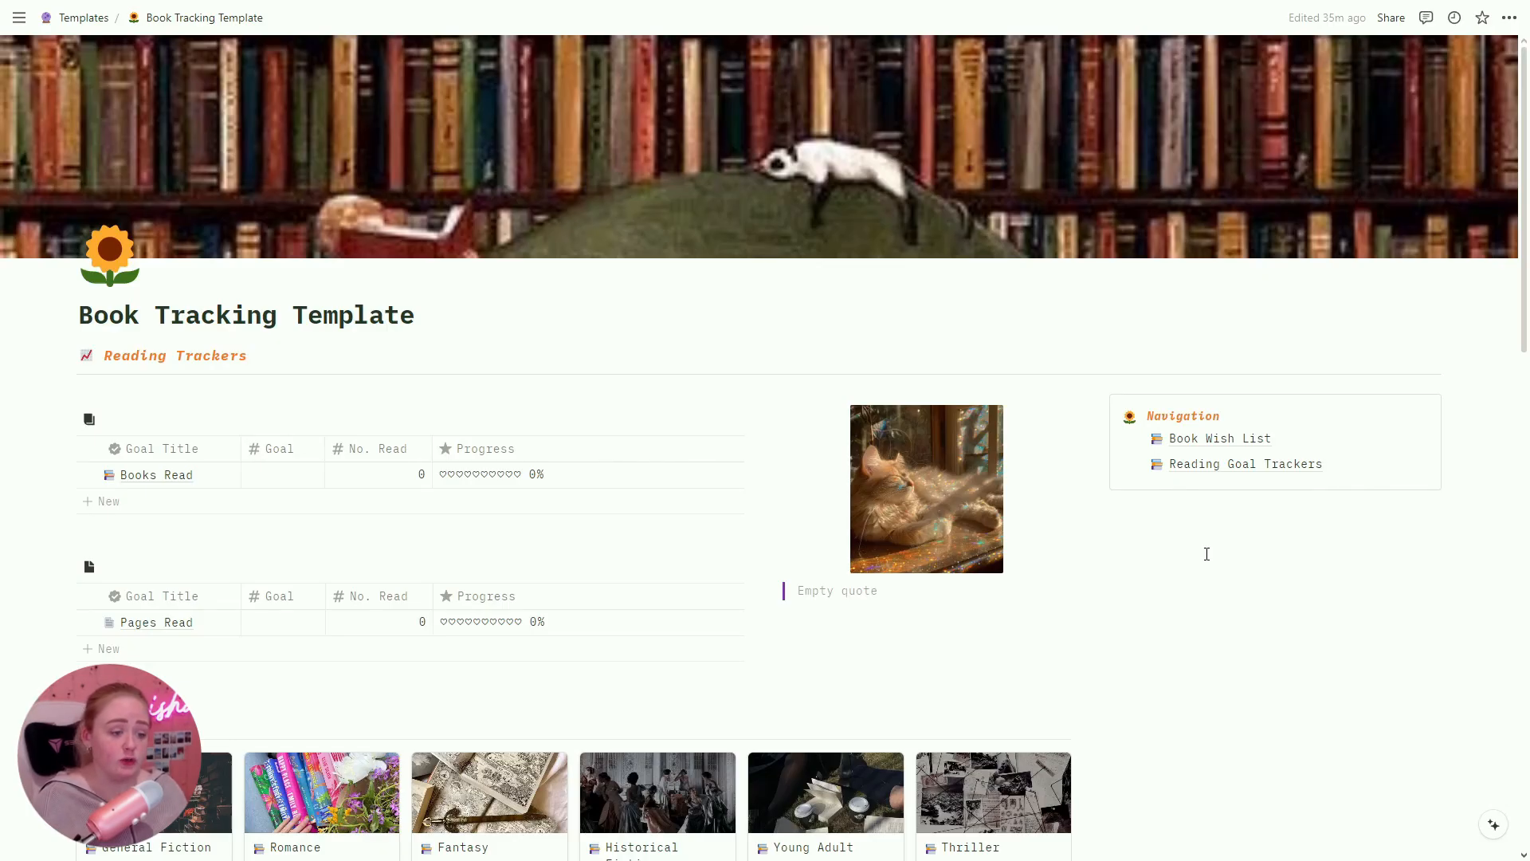
Step: Enter 'Happy Place - Emily Henry' into the September TBR's empty to-do item
scroll(1206, 553, "down", 12)
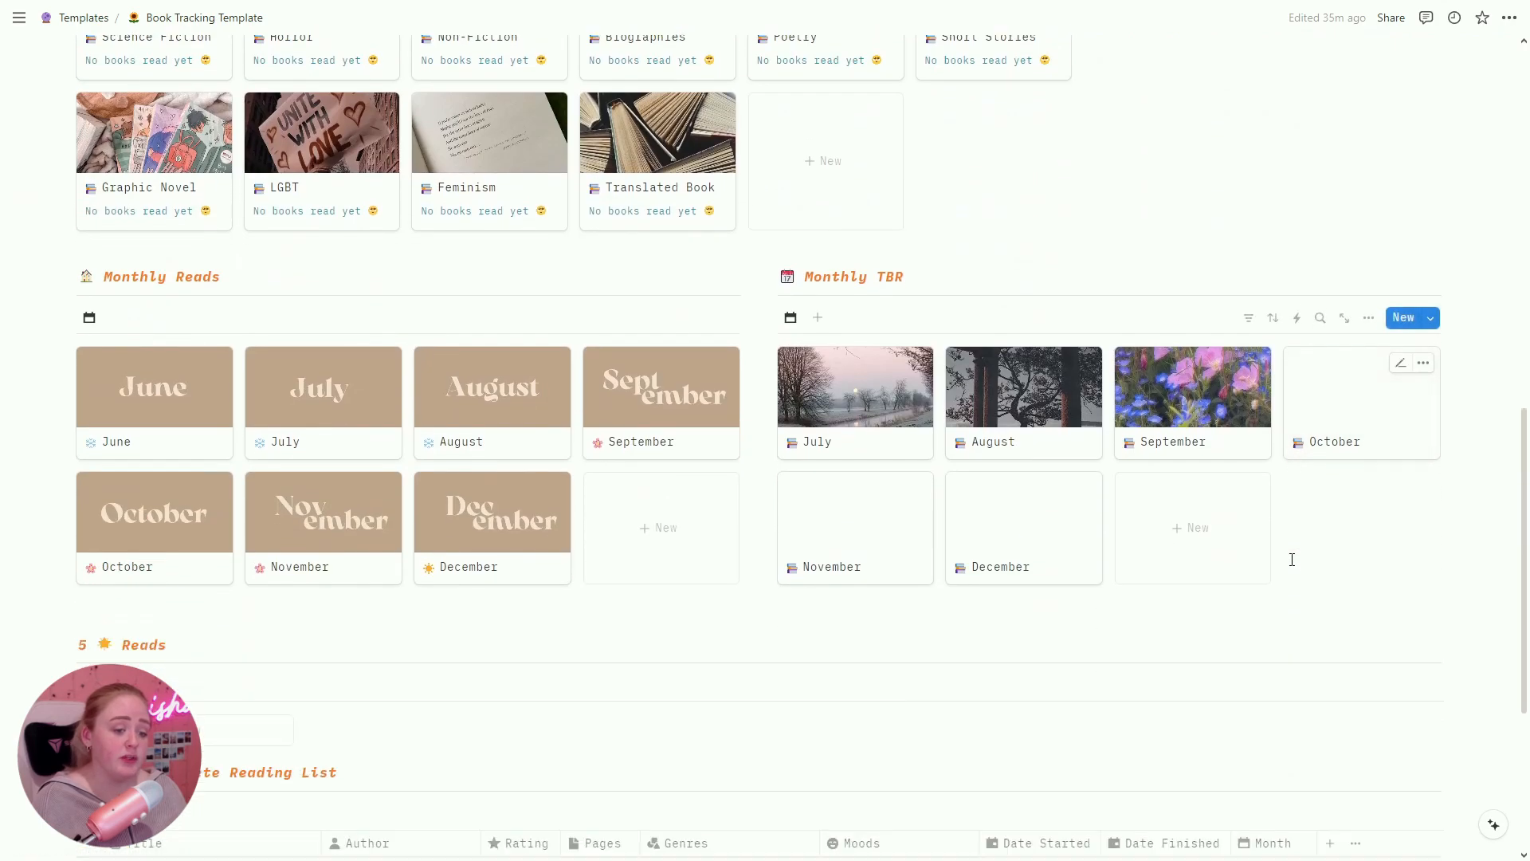
scroll(1292, 559, "down", 1)
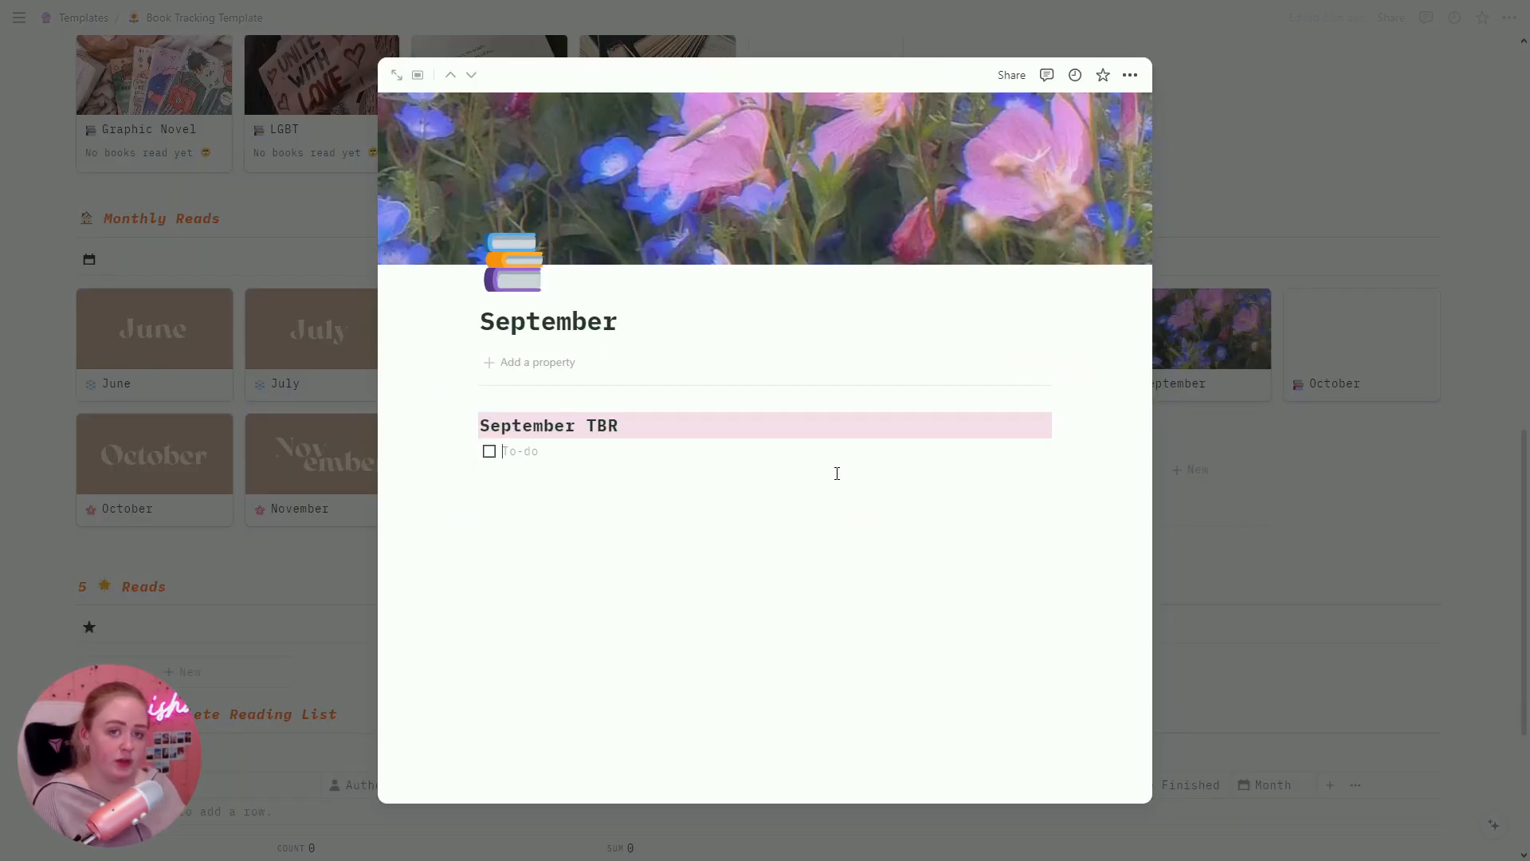
type("Happy Place - Emily Henry")
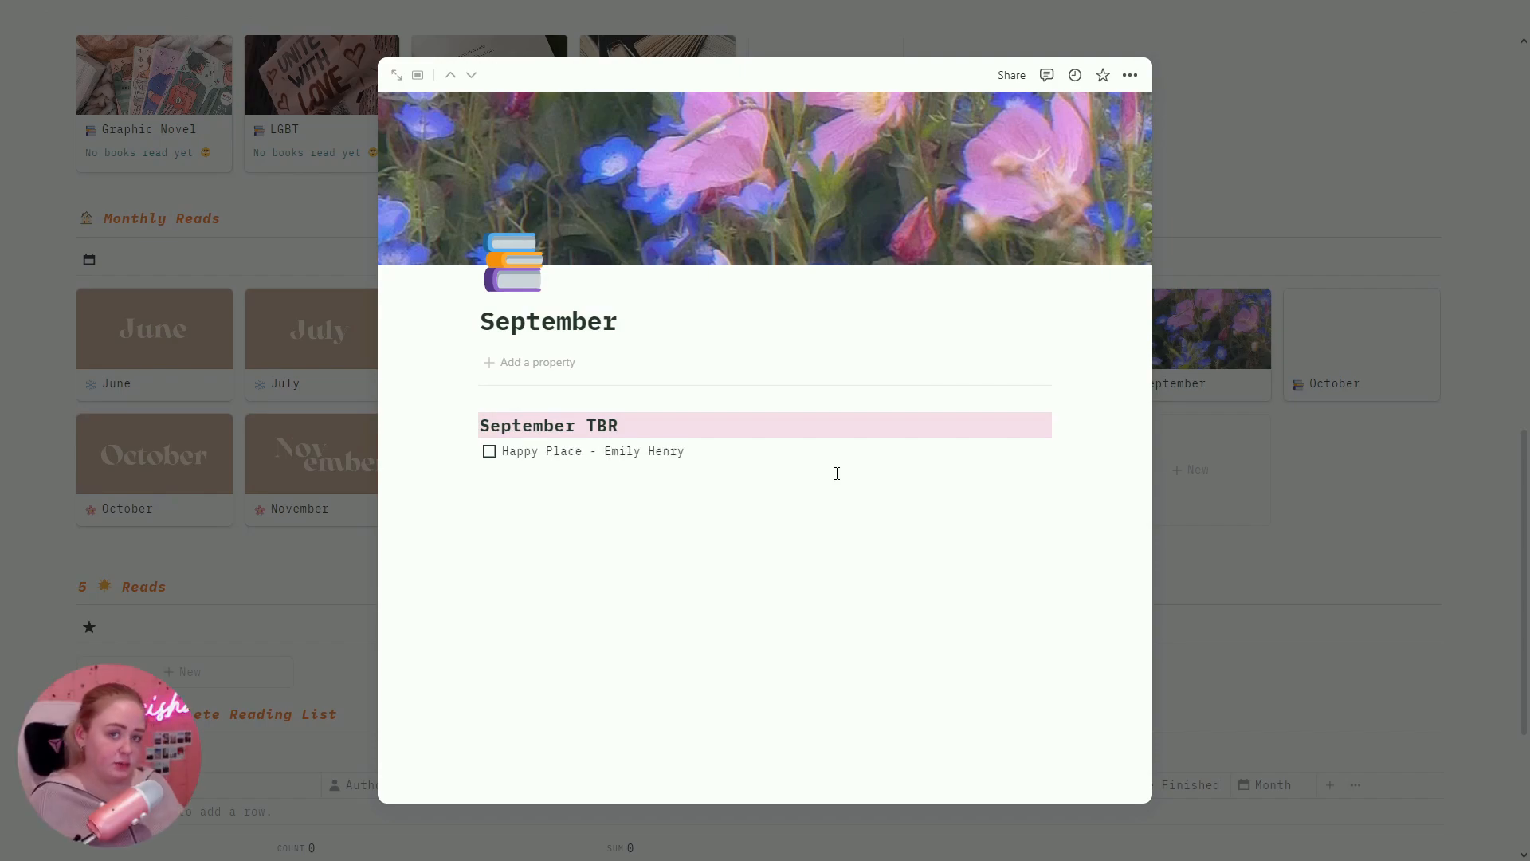
Step: Add a 'Happy Place' row with author 'Emily Henry' to the 2024 Complete Reading List
left_click(1400, 480)
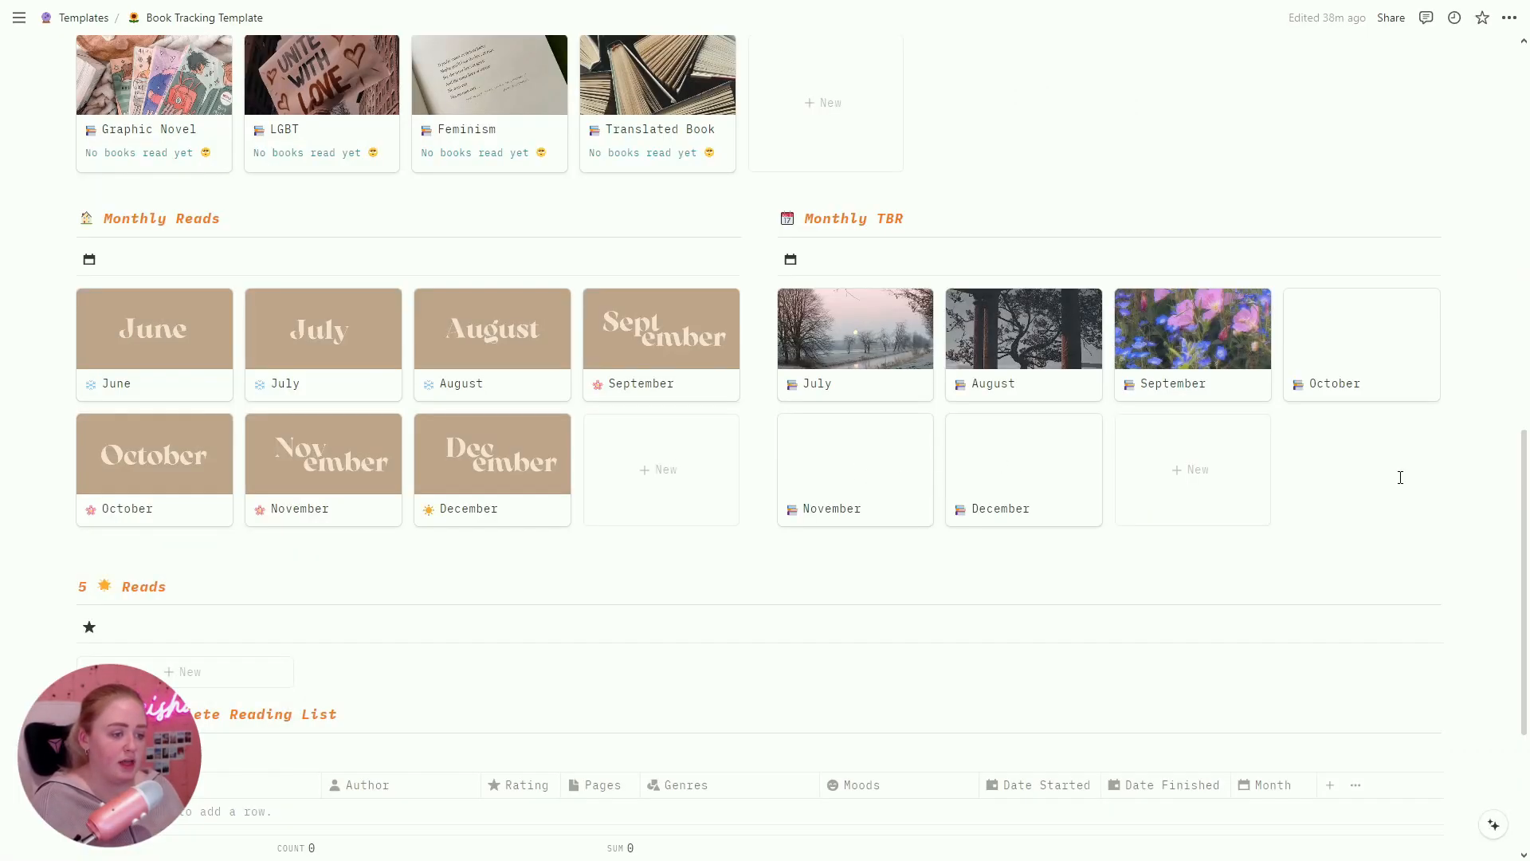
scroll(431, 647, "down", 4)
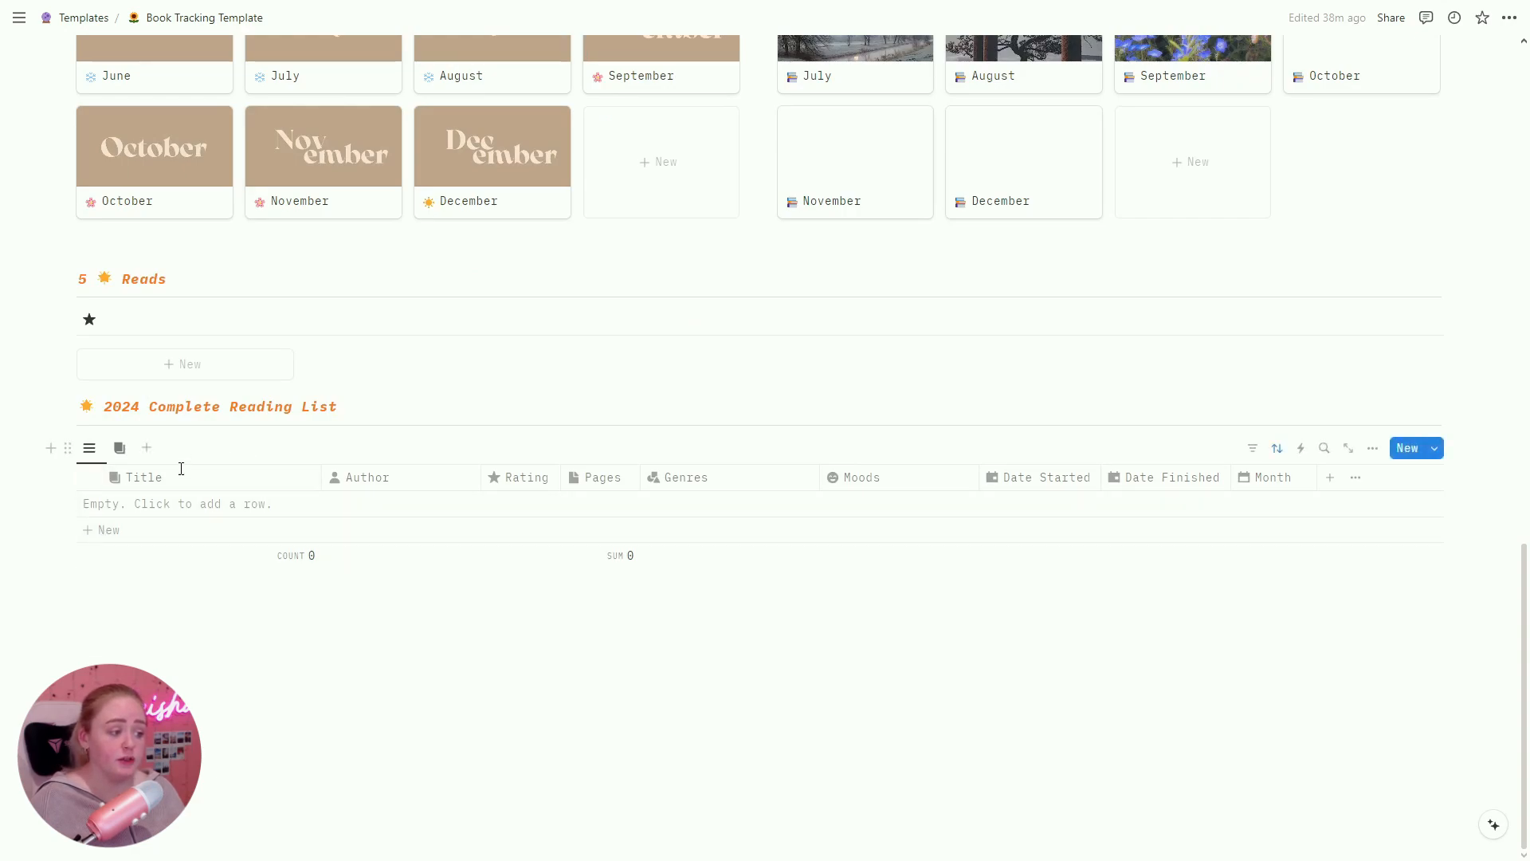
left_click(110, 531)
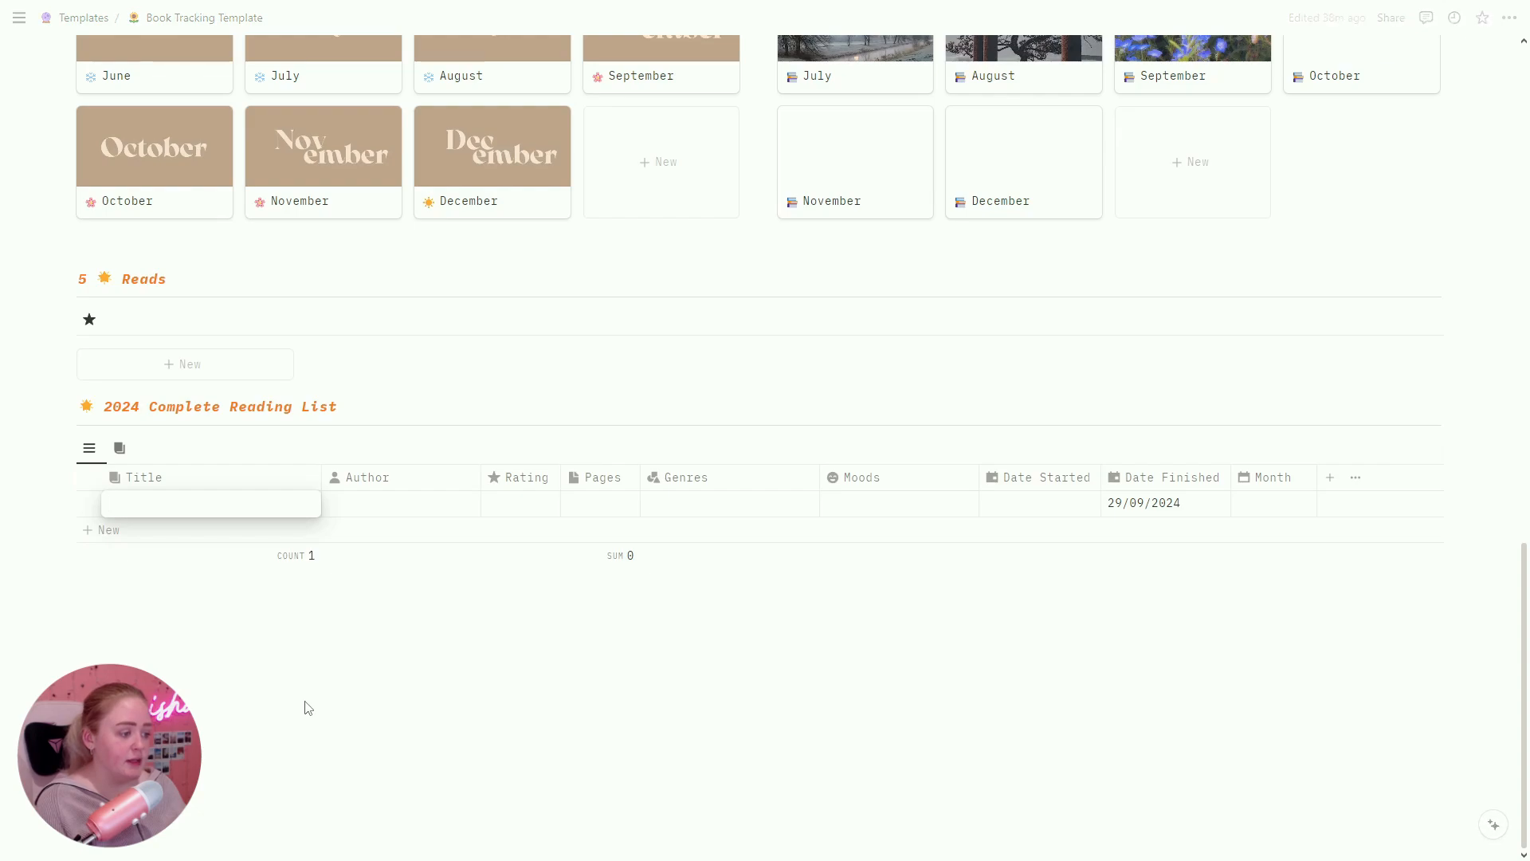
type("Happy Place")
key("Tab")
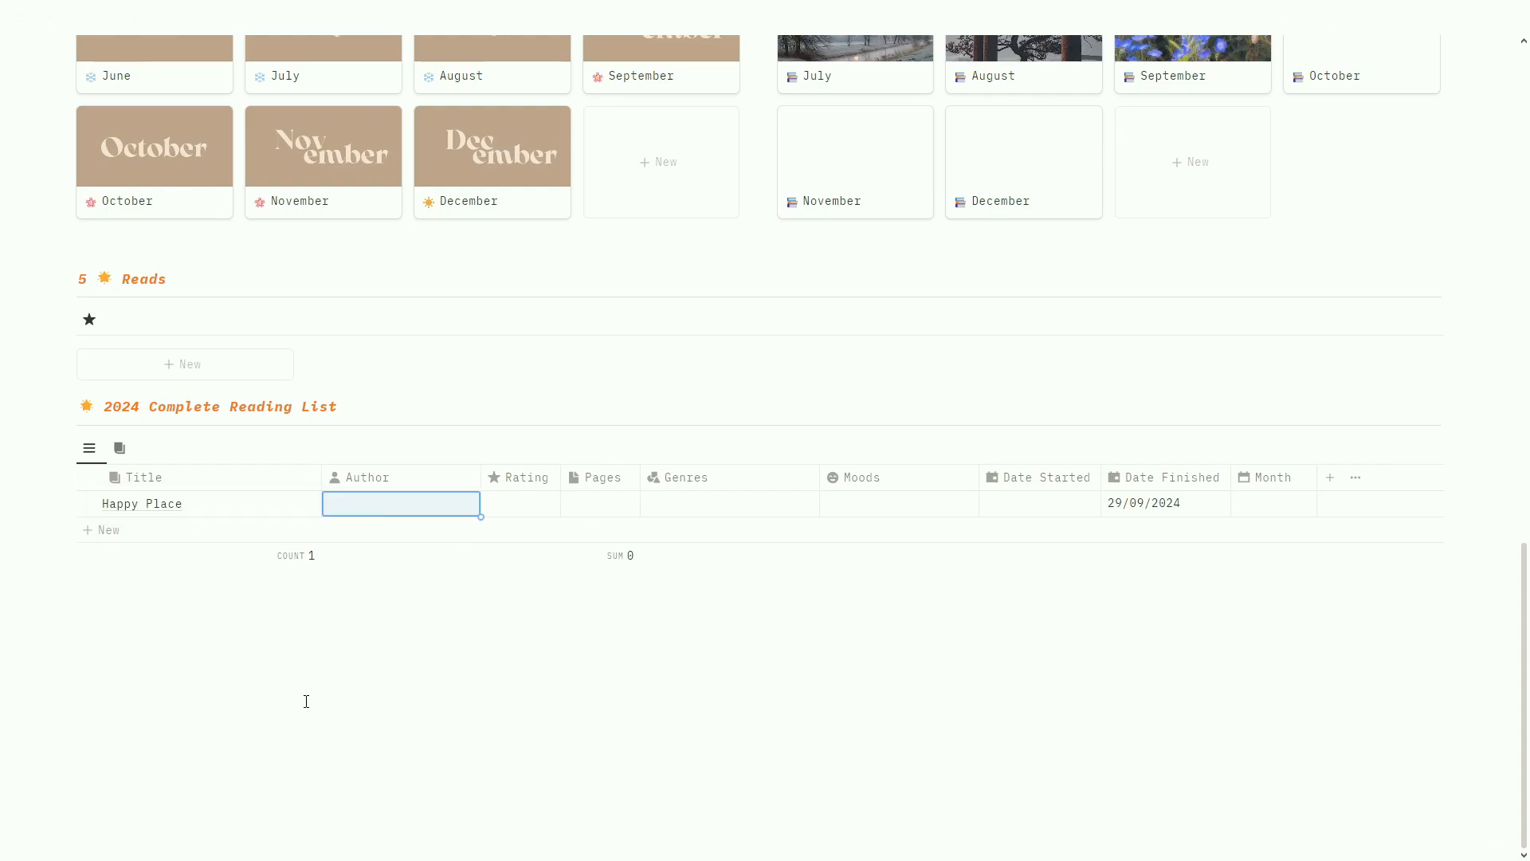
type("Emily Henry")
key("Tab")
Step: Give Happy Place a 5-star rating and 385 pages
left_click(511, 502)
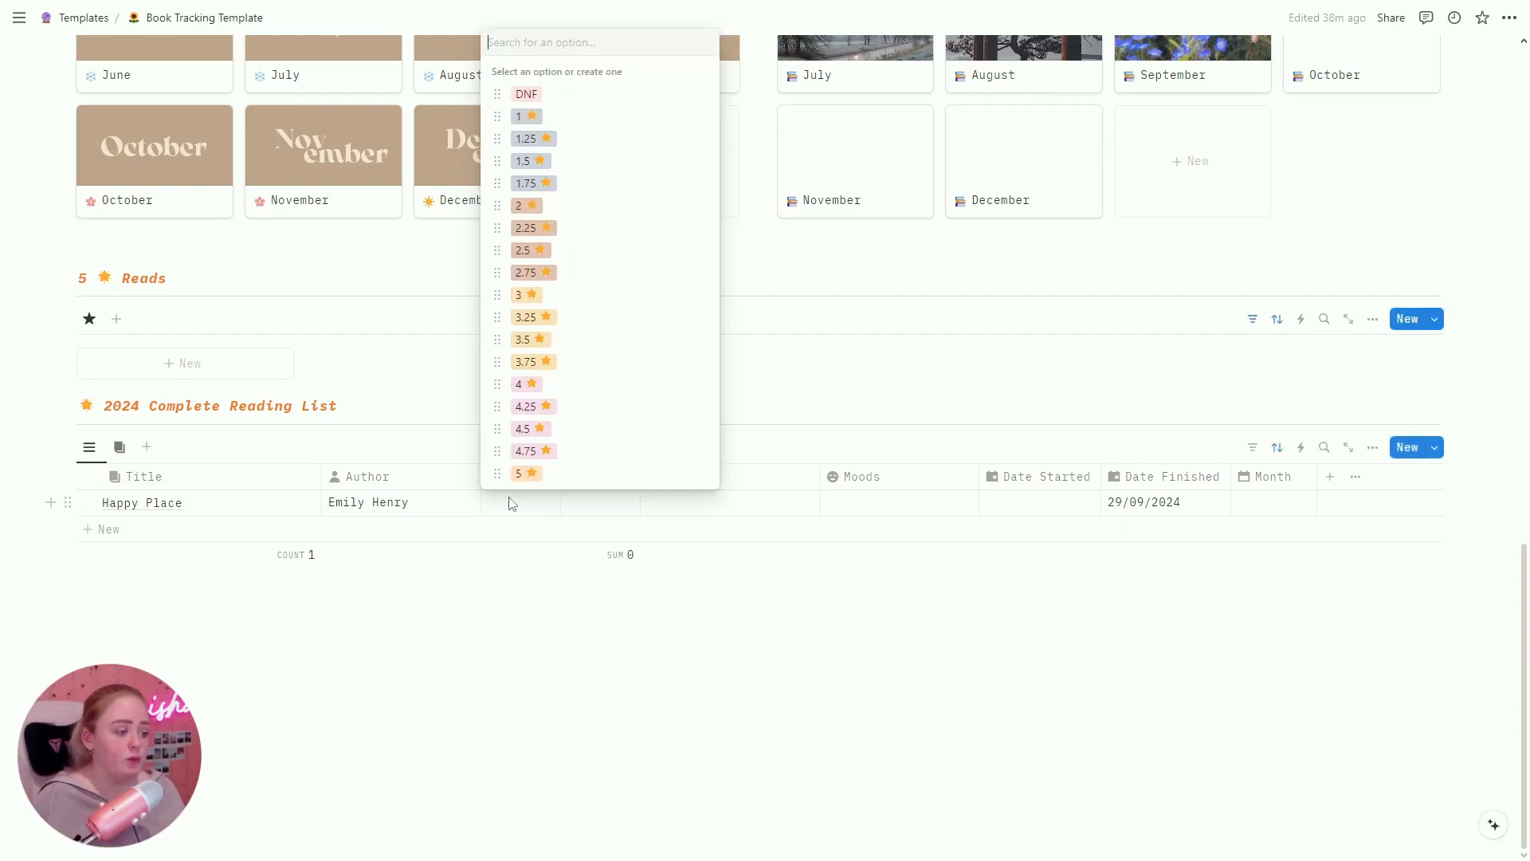
left_click(528, 473)
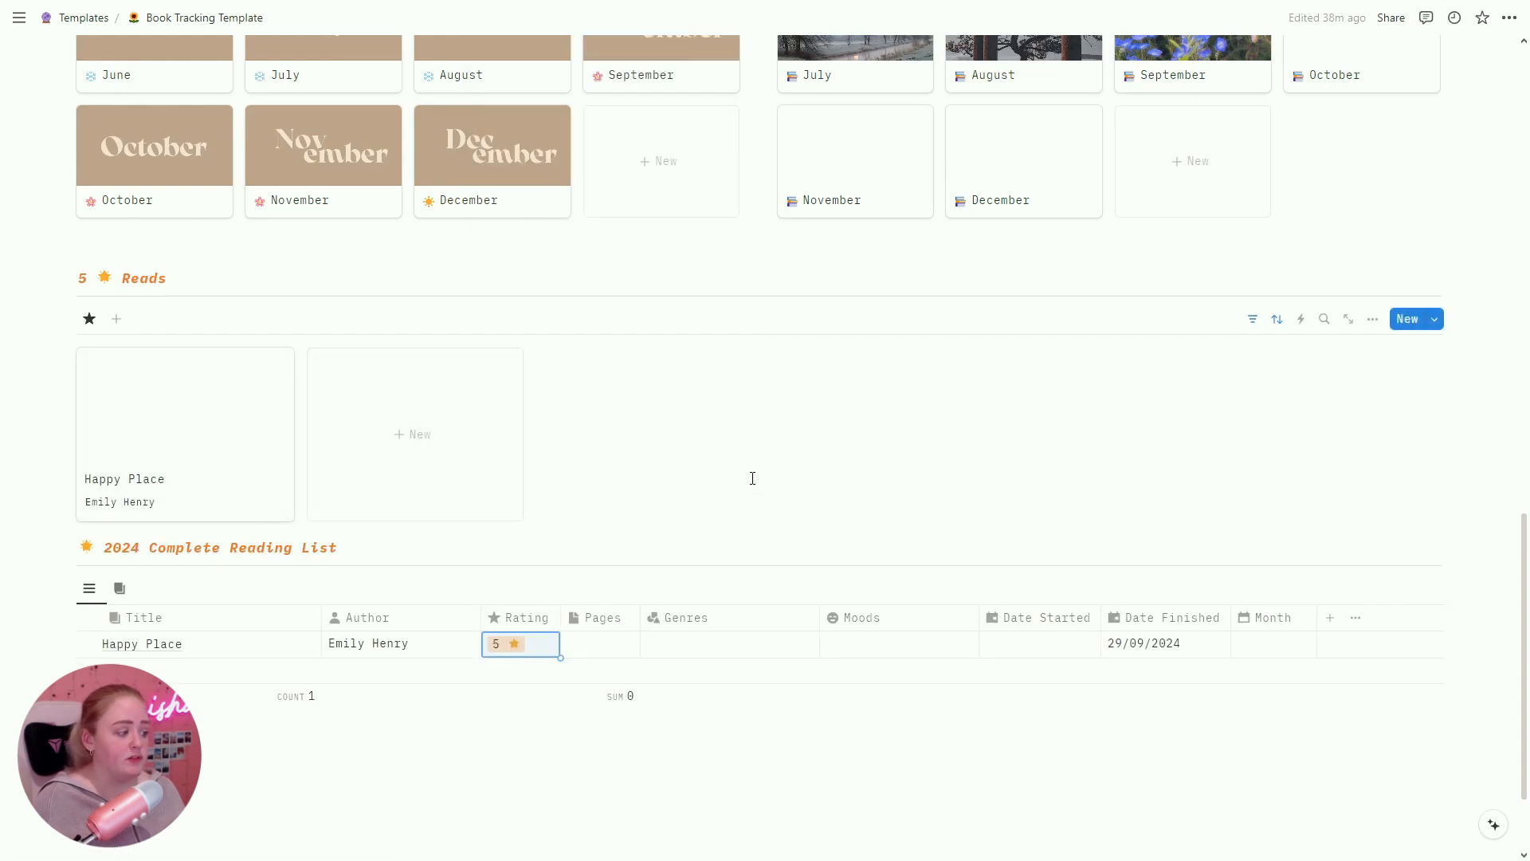
scroll(604, 514, "down", 2)
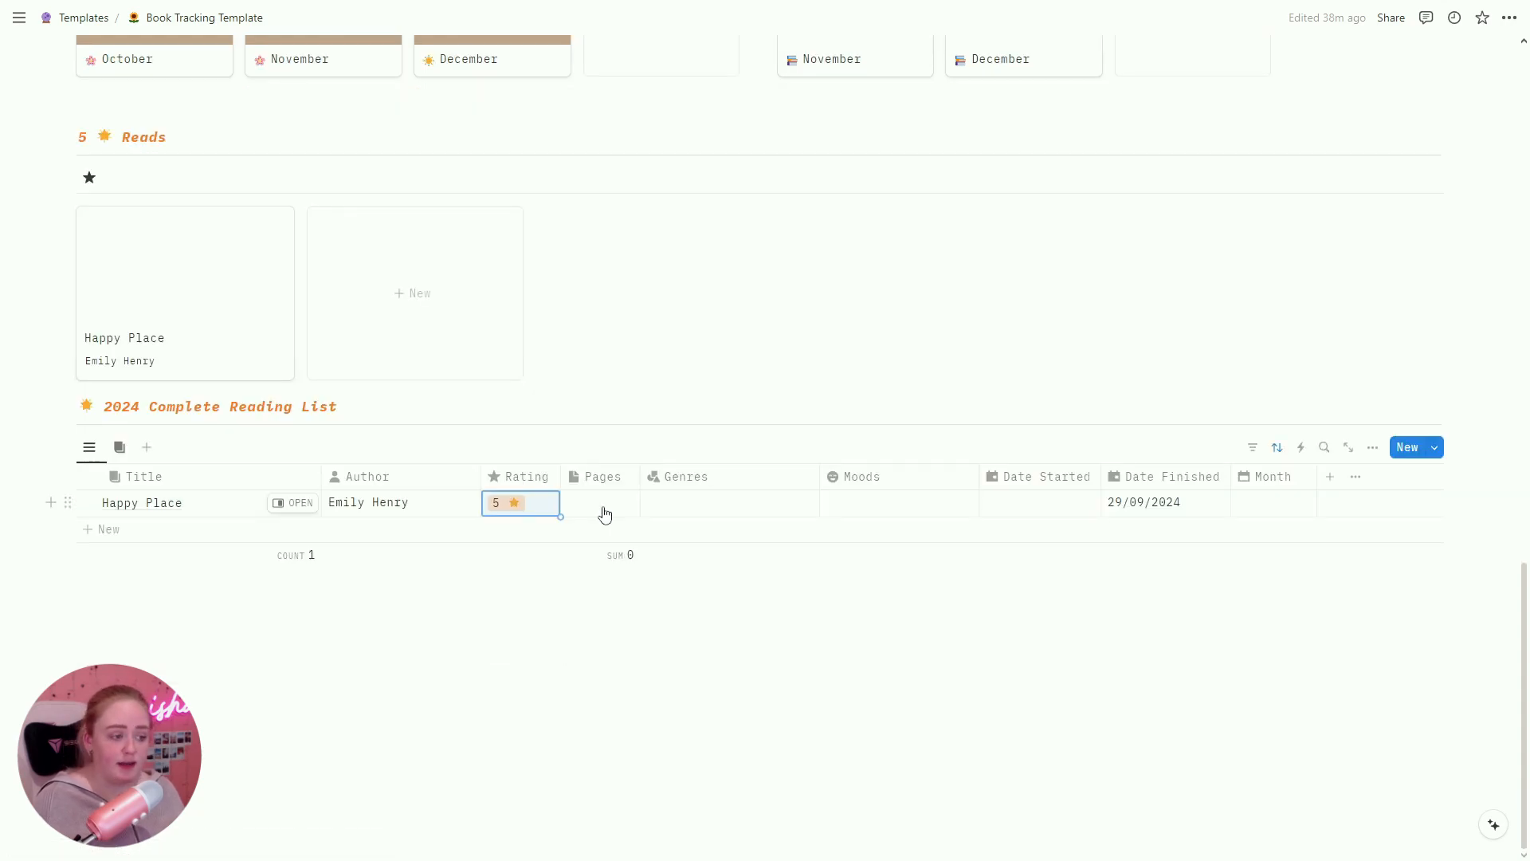
left_click(602, 508)
type("38")
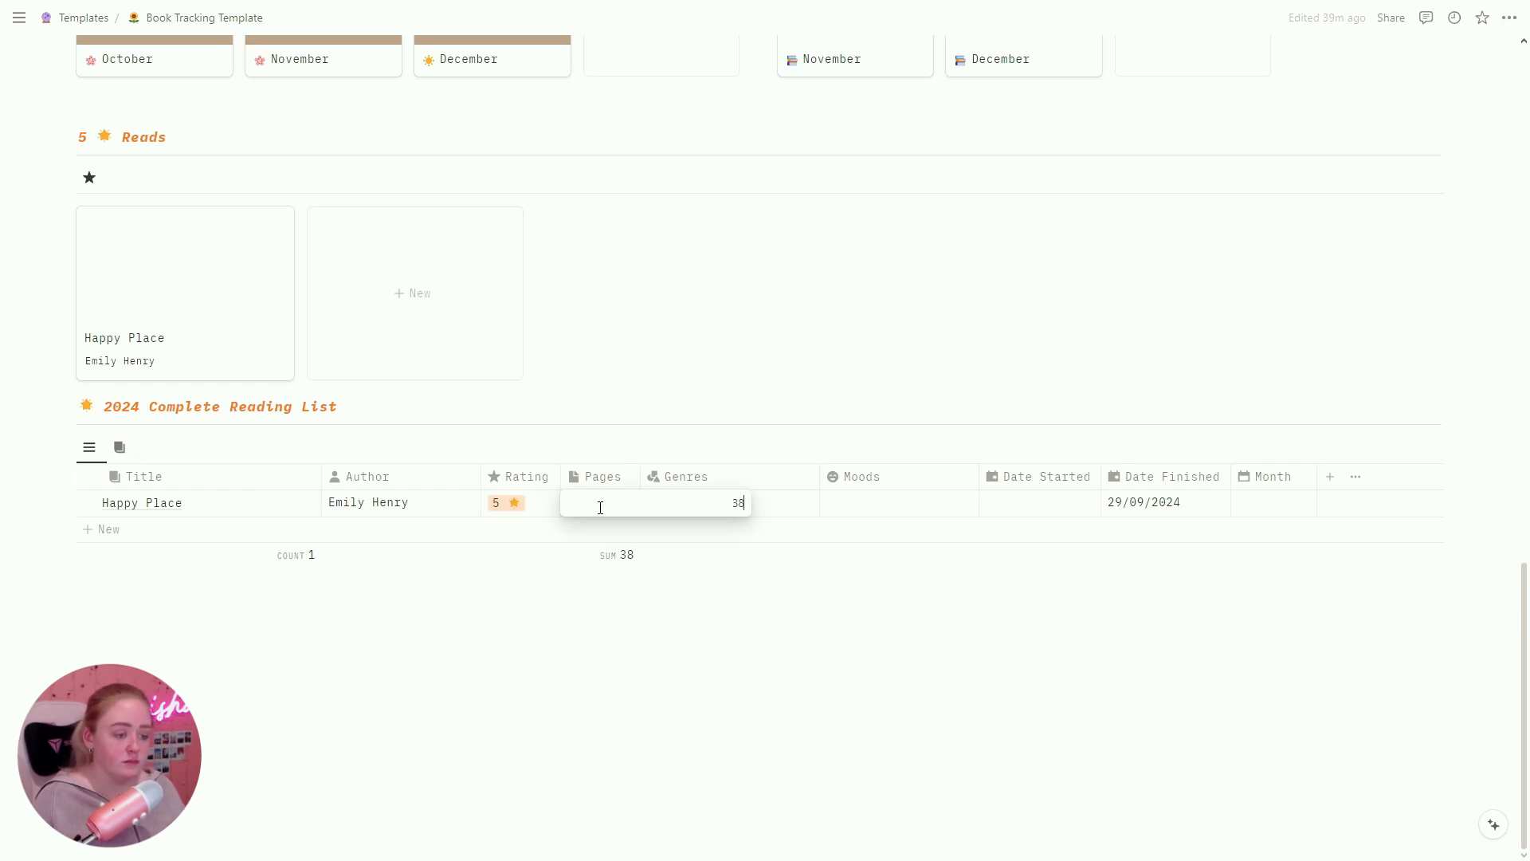
type("5")
key("Return")
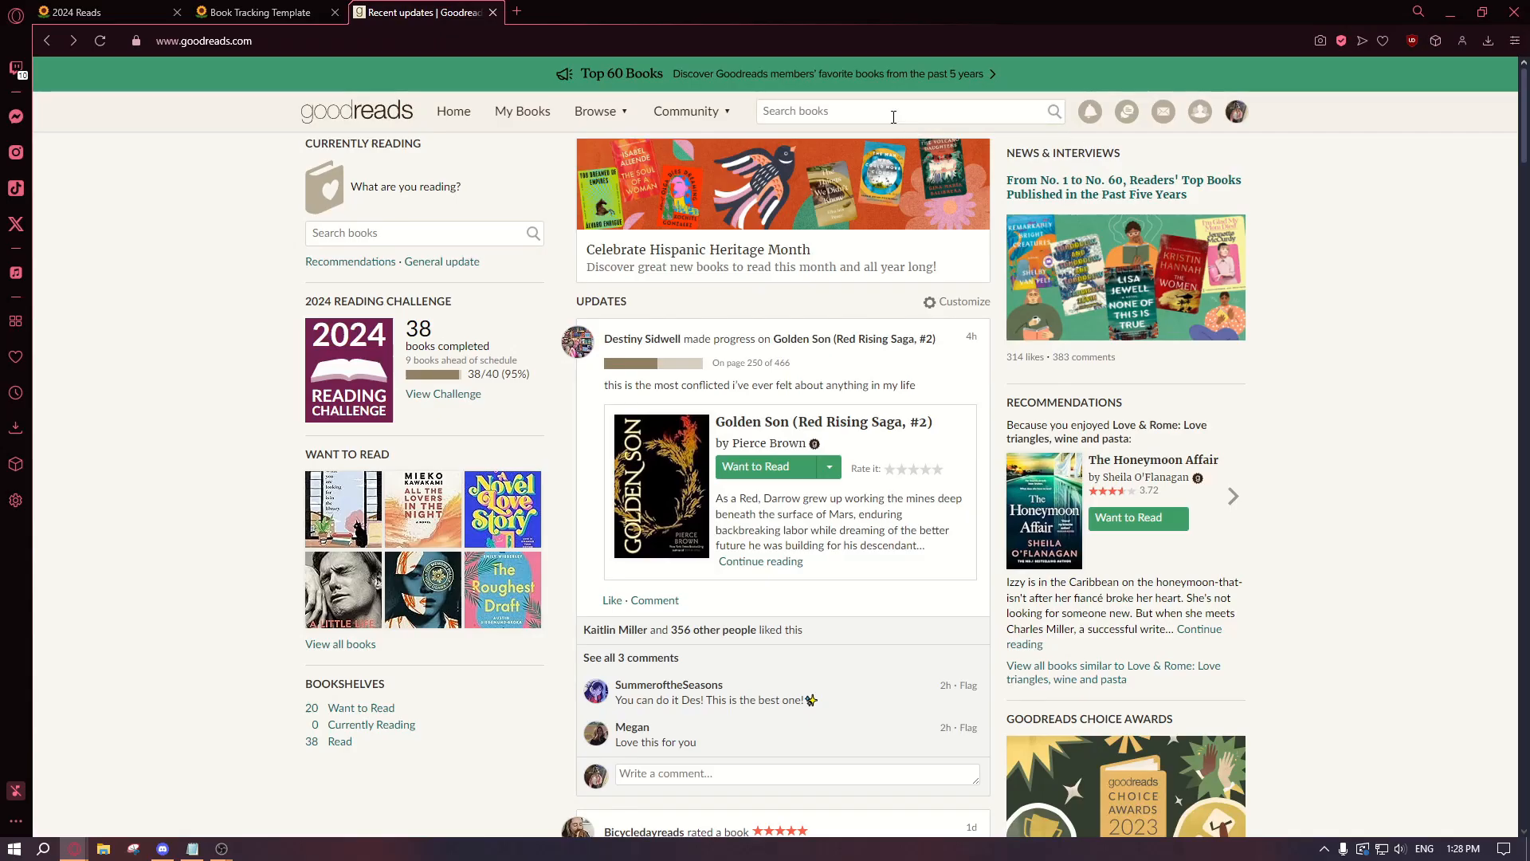
Step: Search Goodreads for 'happy place' and open the Happy Place book page
type("happy place")
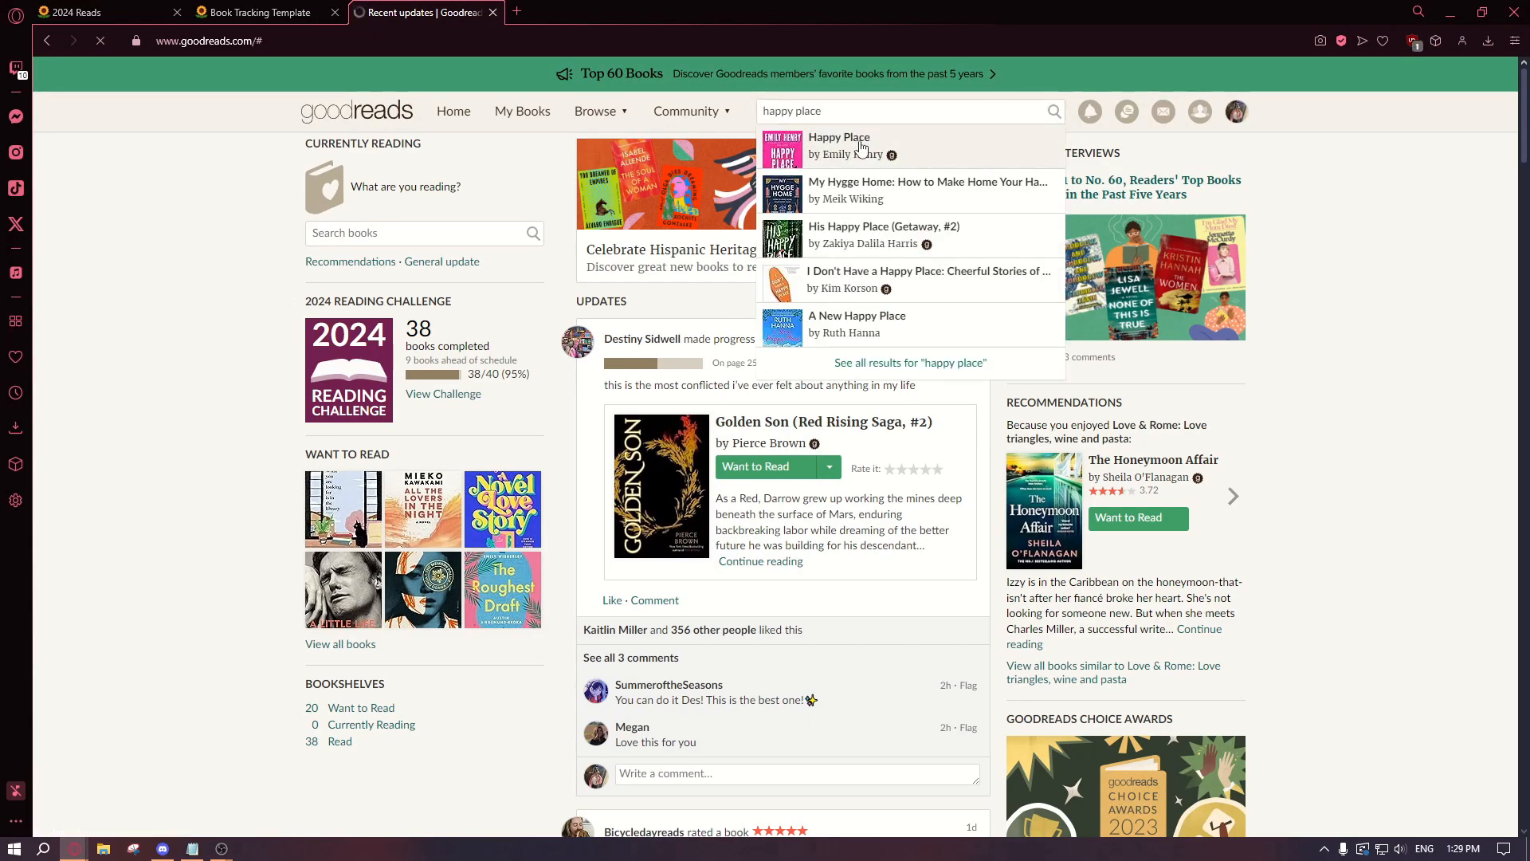
left_click(829, 137)
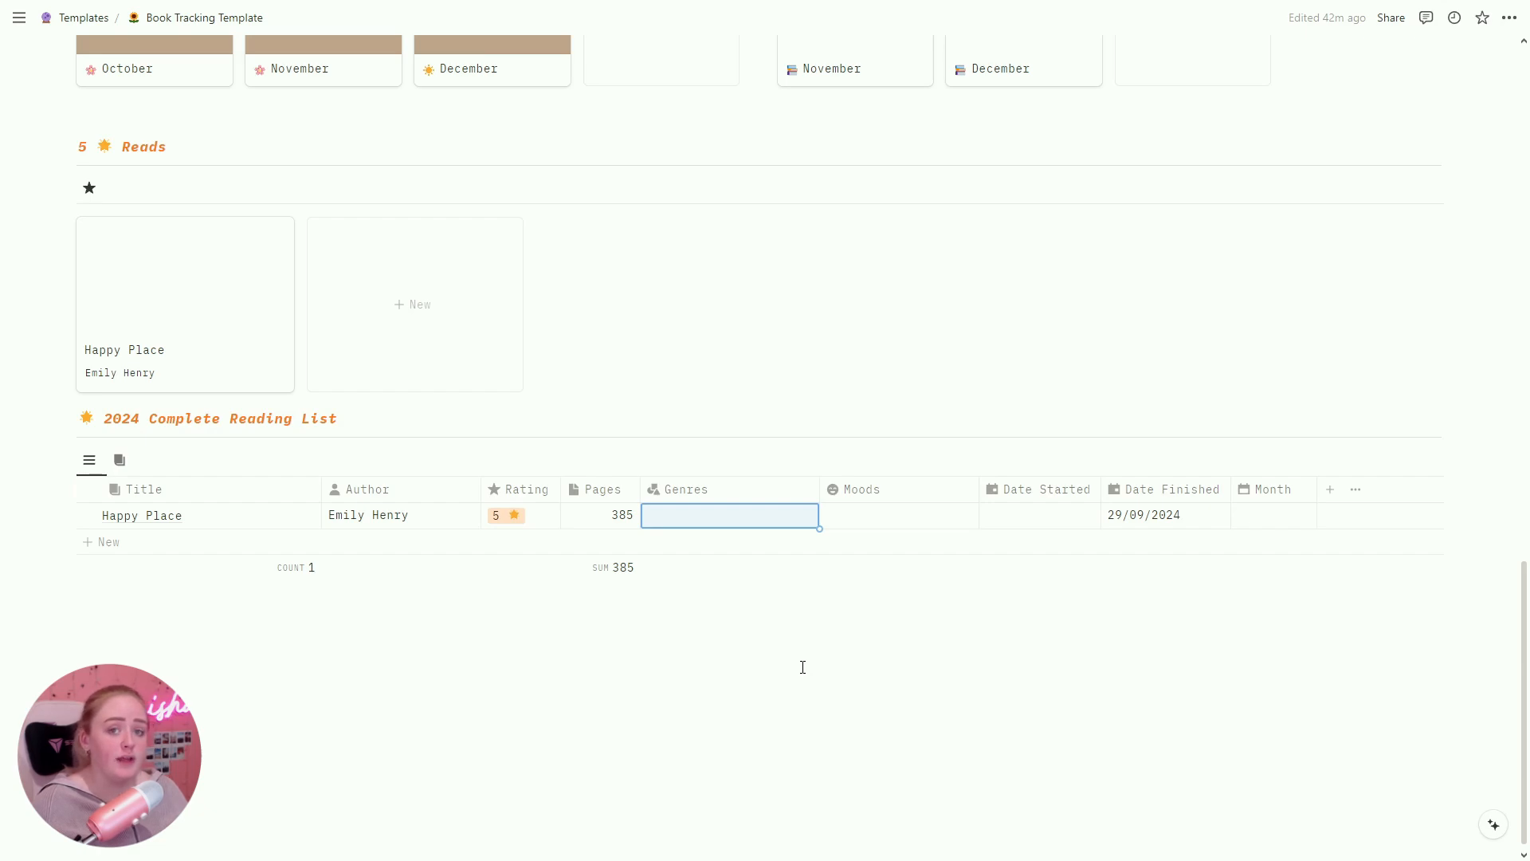
Step: Set Happy Place's genre to Romance, then find the StoryGraph site through a web search
left_click(734, 528)
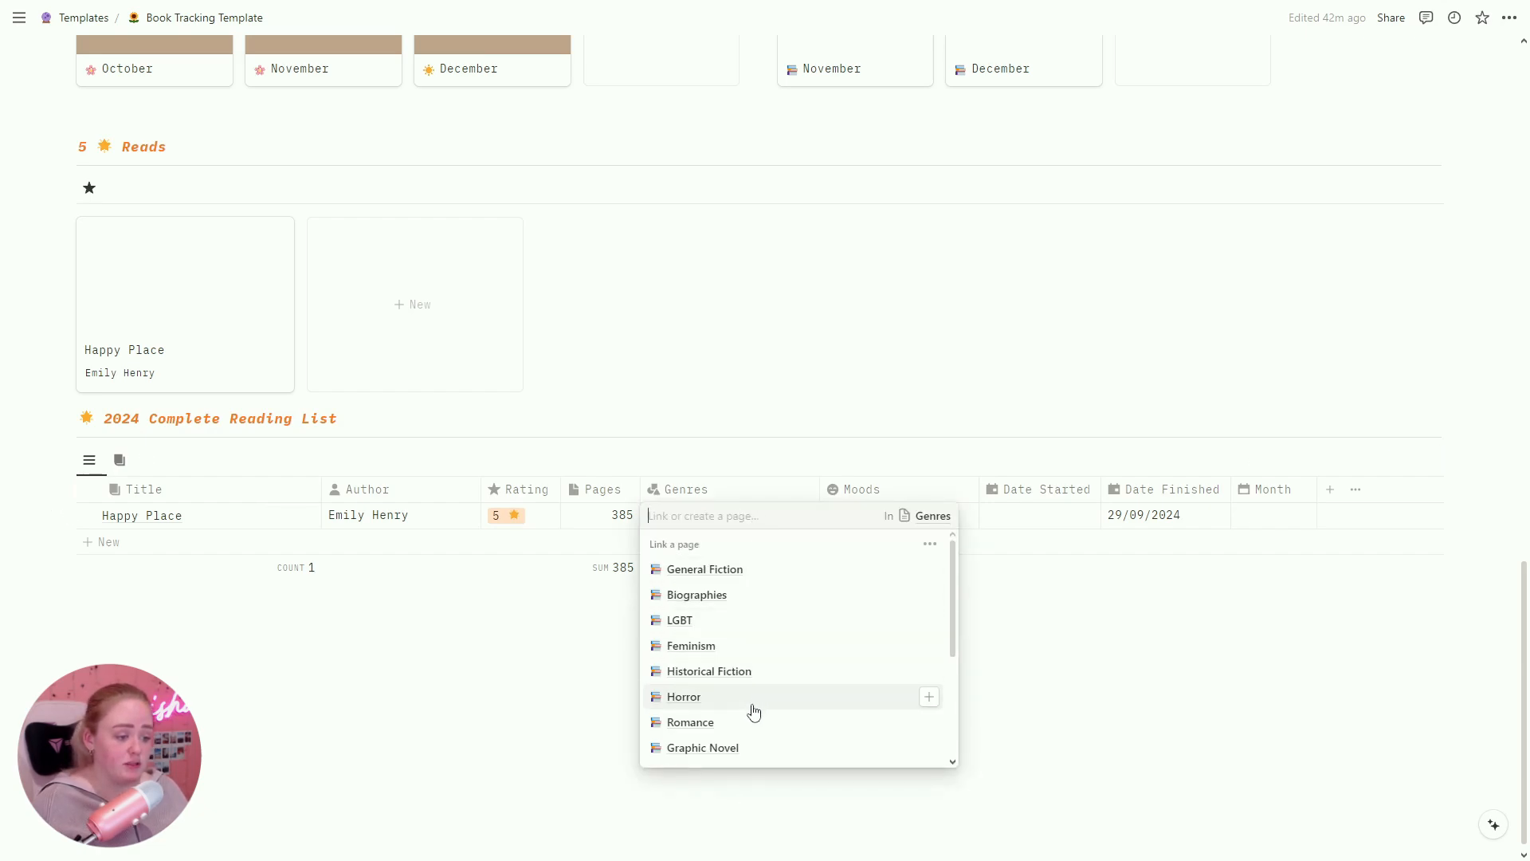
left_click(702, 722)
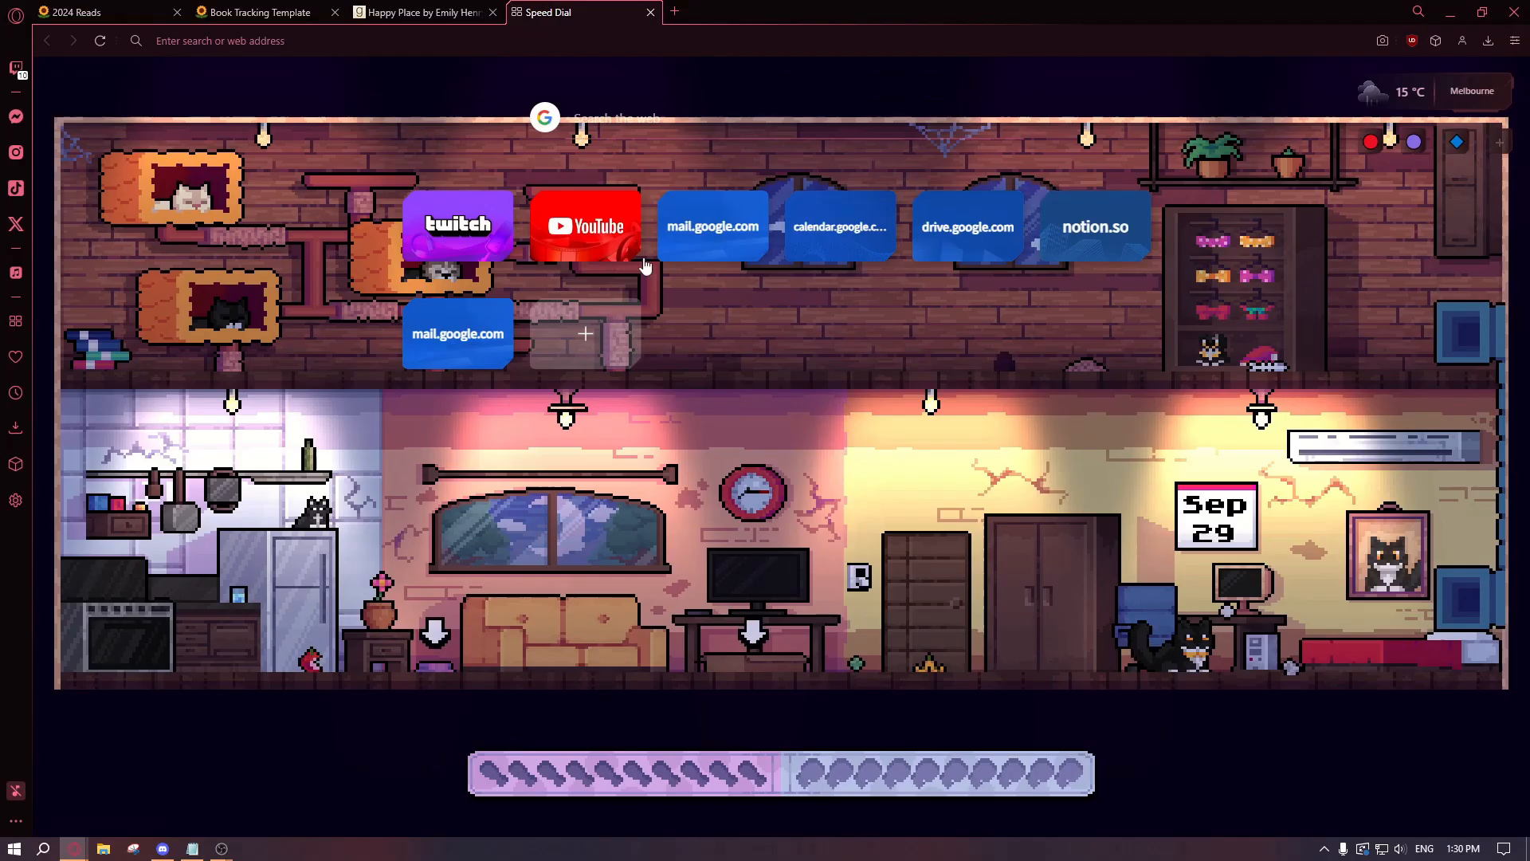
type("storygraph")
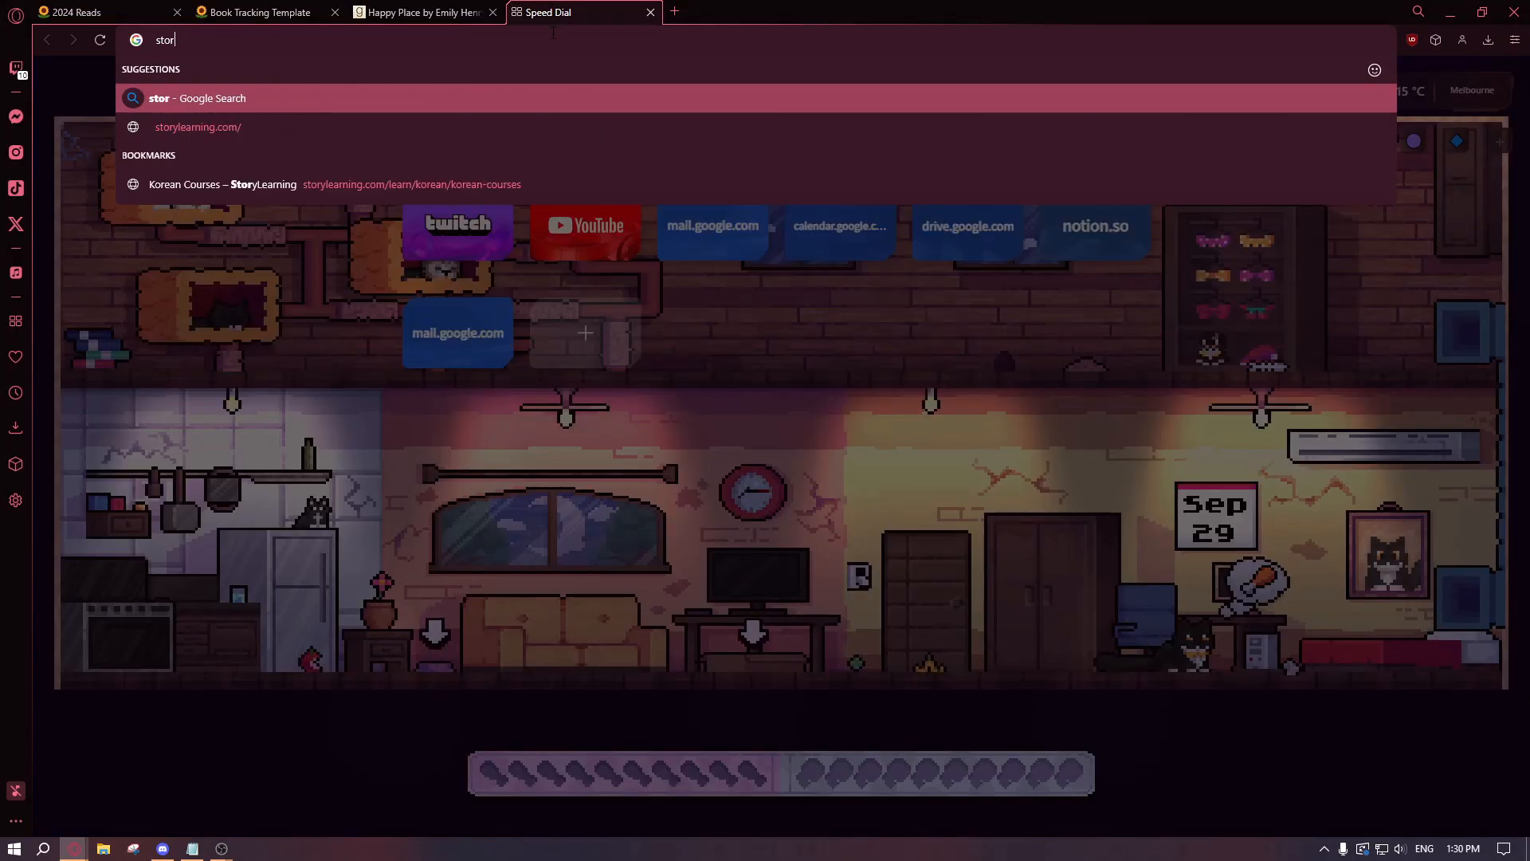
key("Return")
left_click(397, 232)
left_click(872, 170)
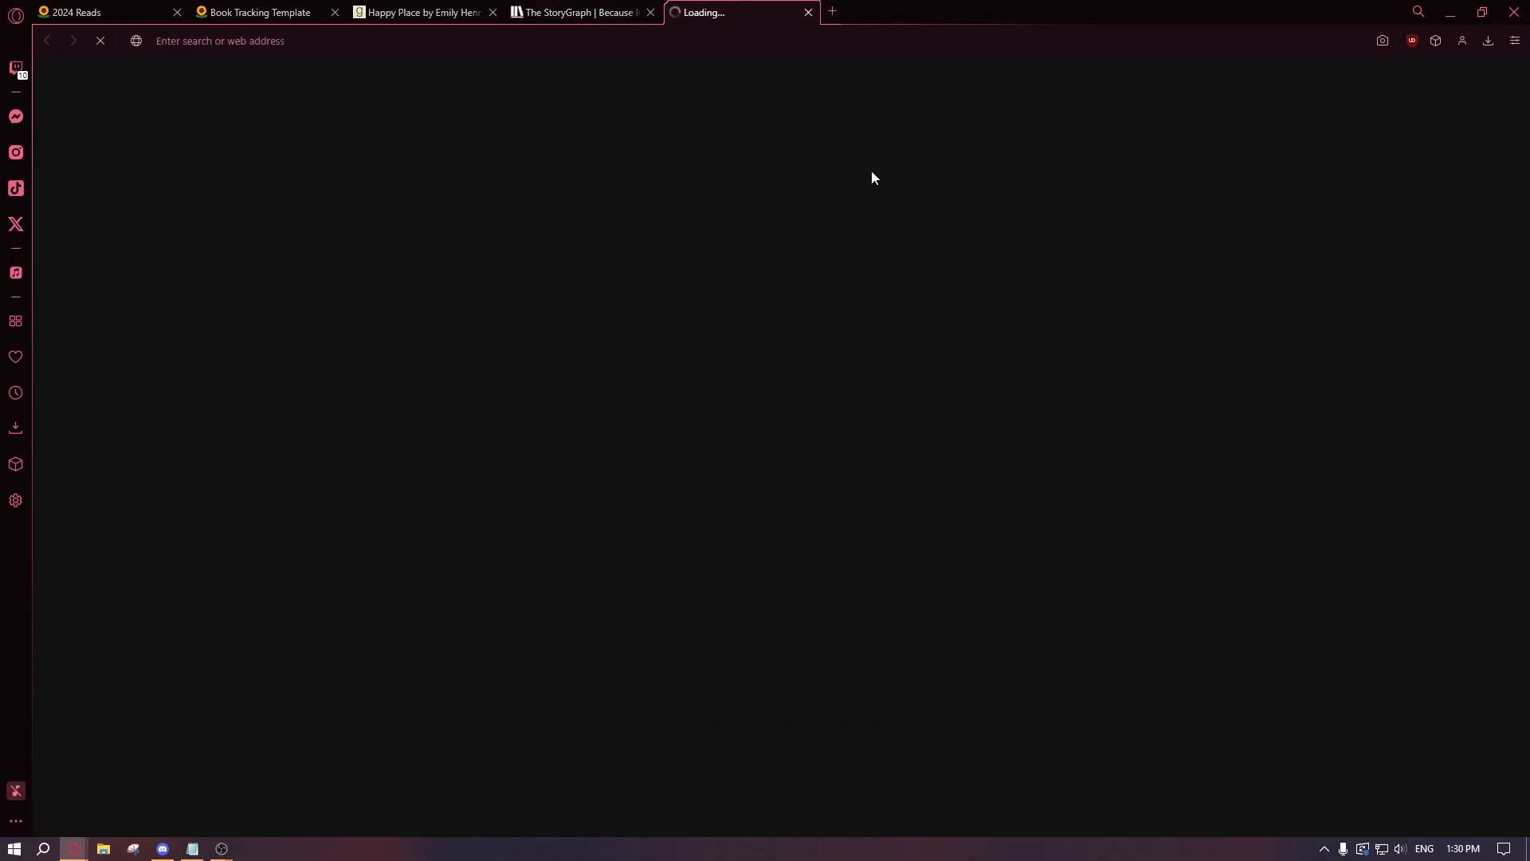
left_click(651, 13)
Step: Search StoryGraph for 'happy place' and bring up the book's mood choices
left_click(1346, 82)
type("happy place")
left_click(1281, 191)
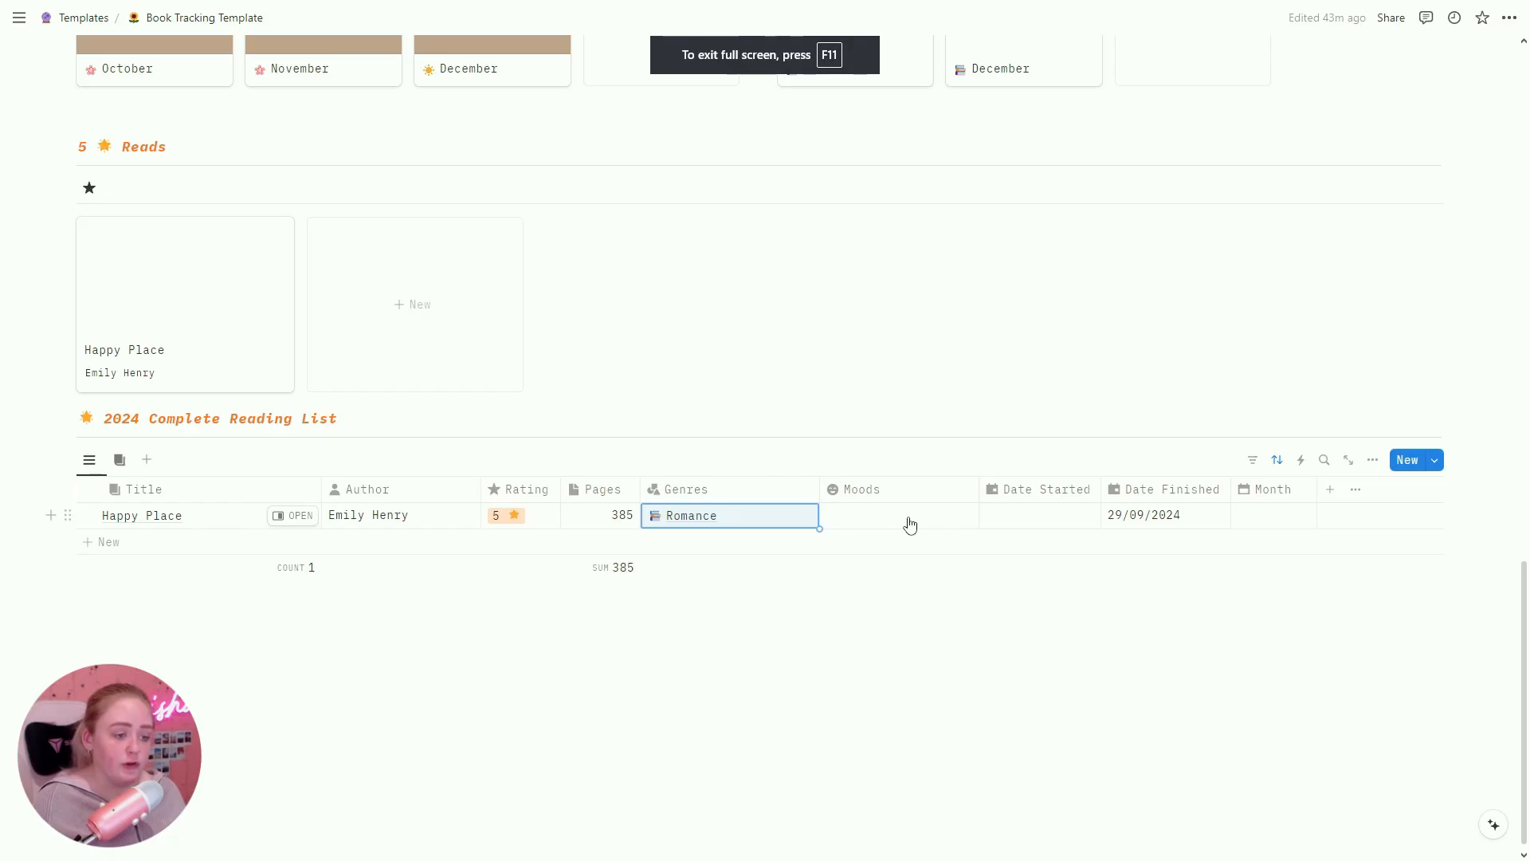
left_click(909, 518)
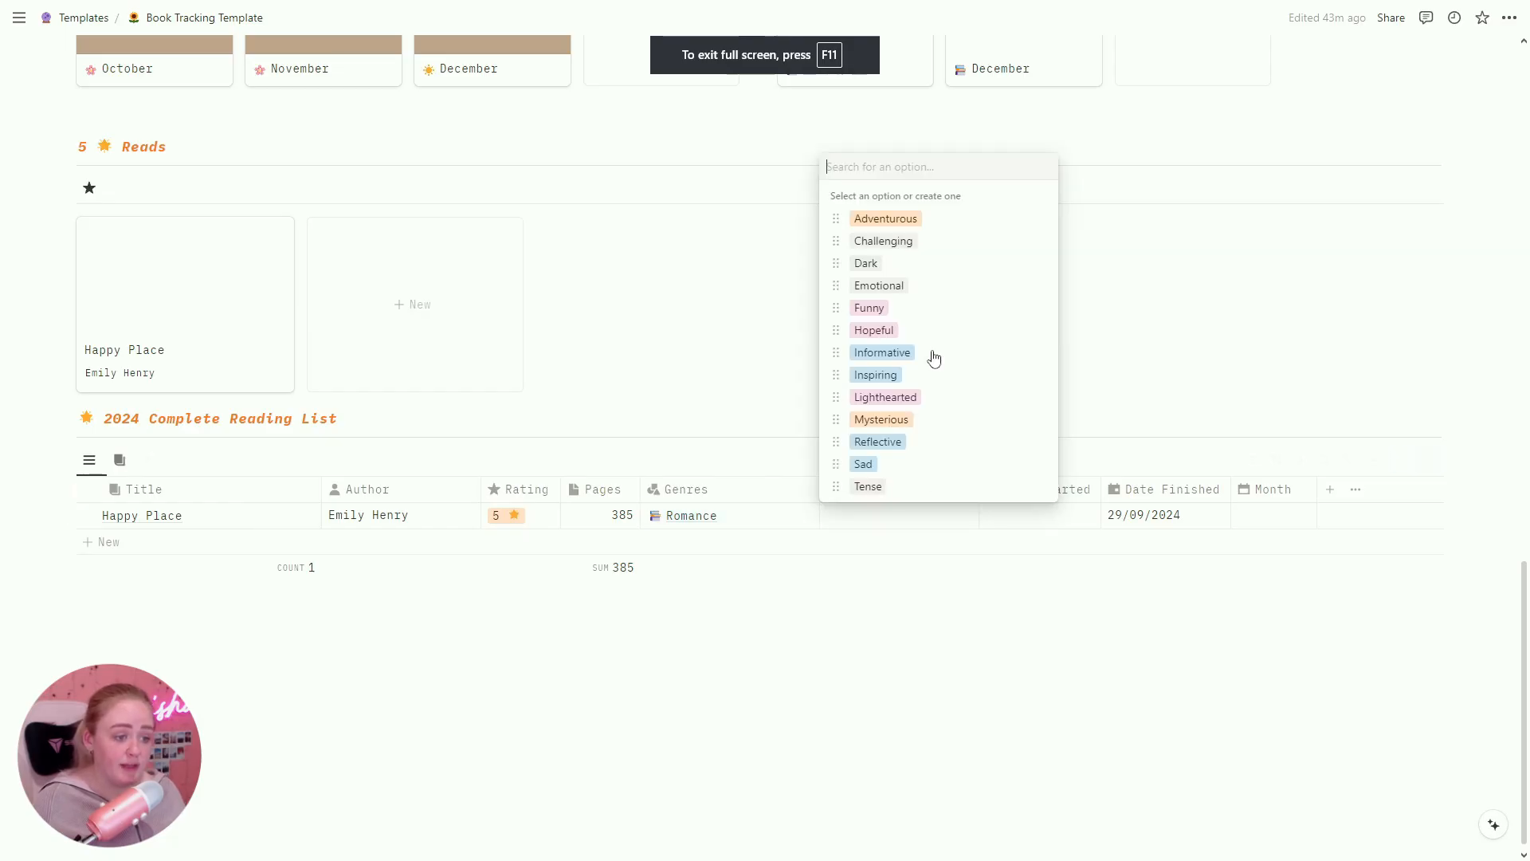
Step: Tag Happy Place's mood as Emotional, Funny and Hopeful
left_click(917, 287)
left_click(910, 309)
left_click(913, 329)
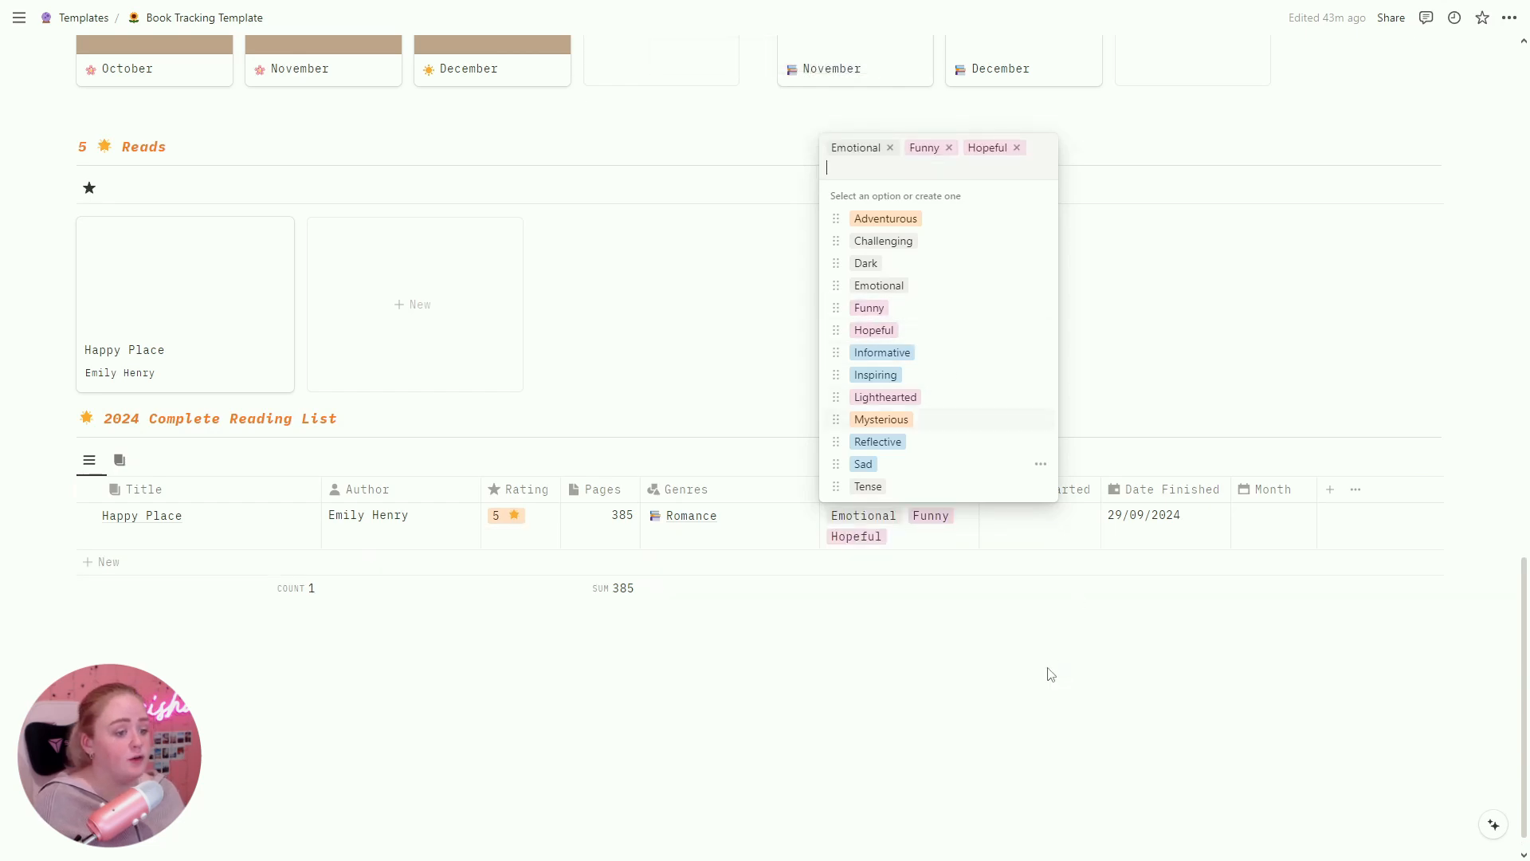
key("Escape")
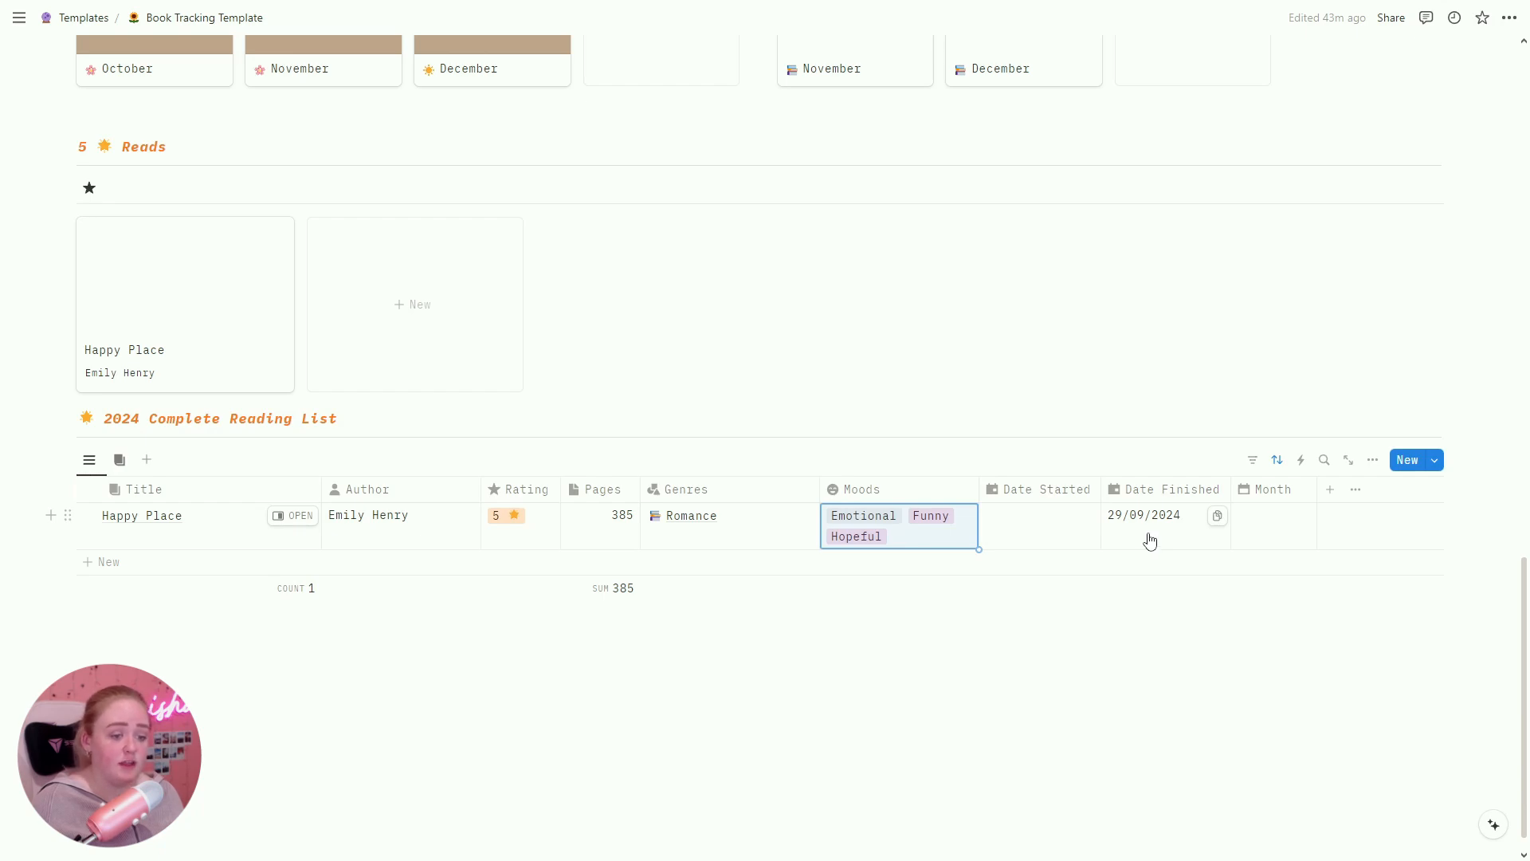
Step: Set Happy Place's dates to 04/09/2024–10/09/2024 and its Month to September
left_click(1069, 537)
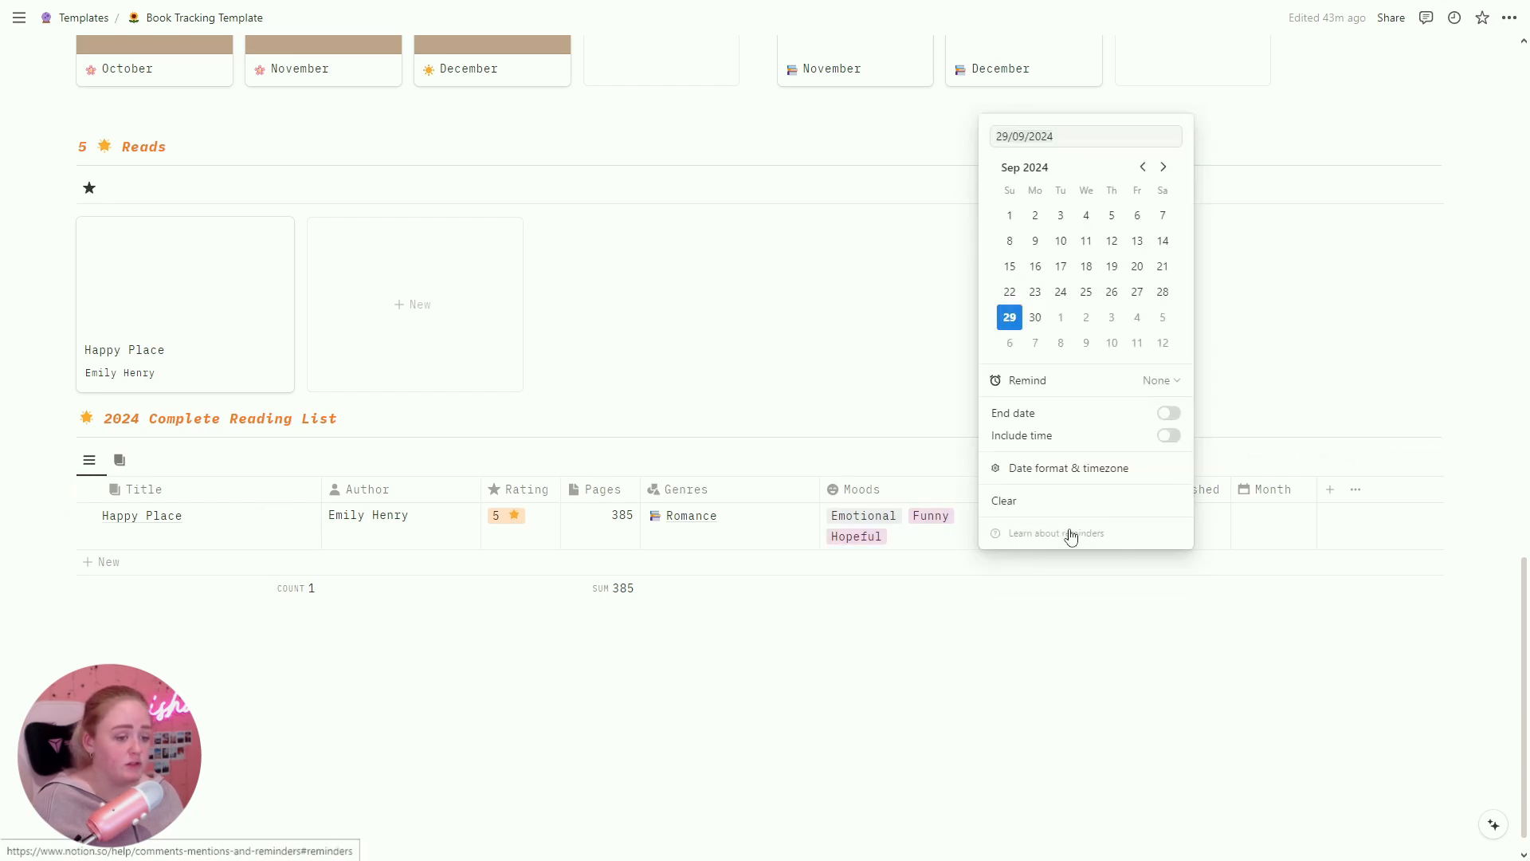
left_click(1086, 215)
left_click(1226, 546)
left_click(1207, 533)
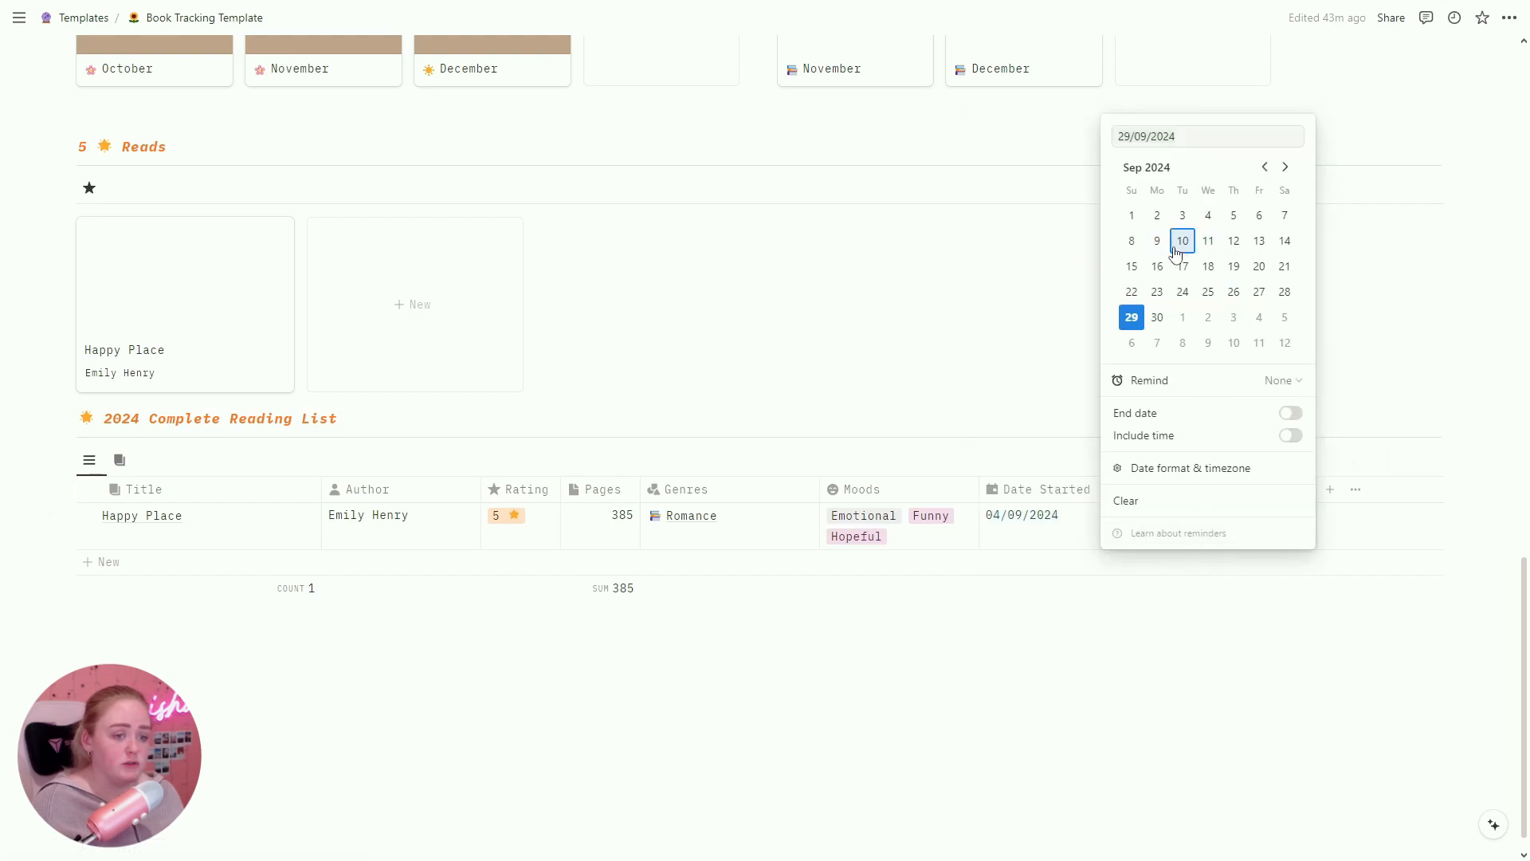
left_click(1178, 666)
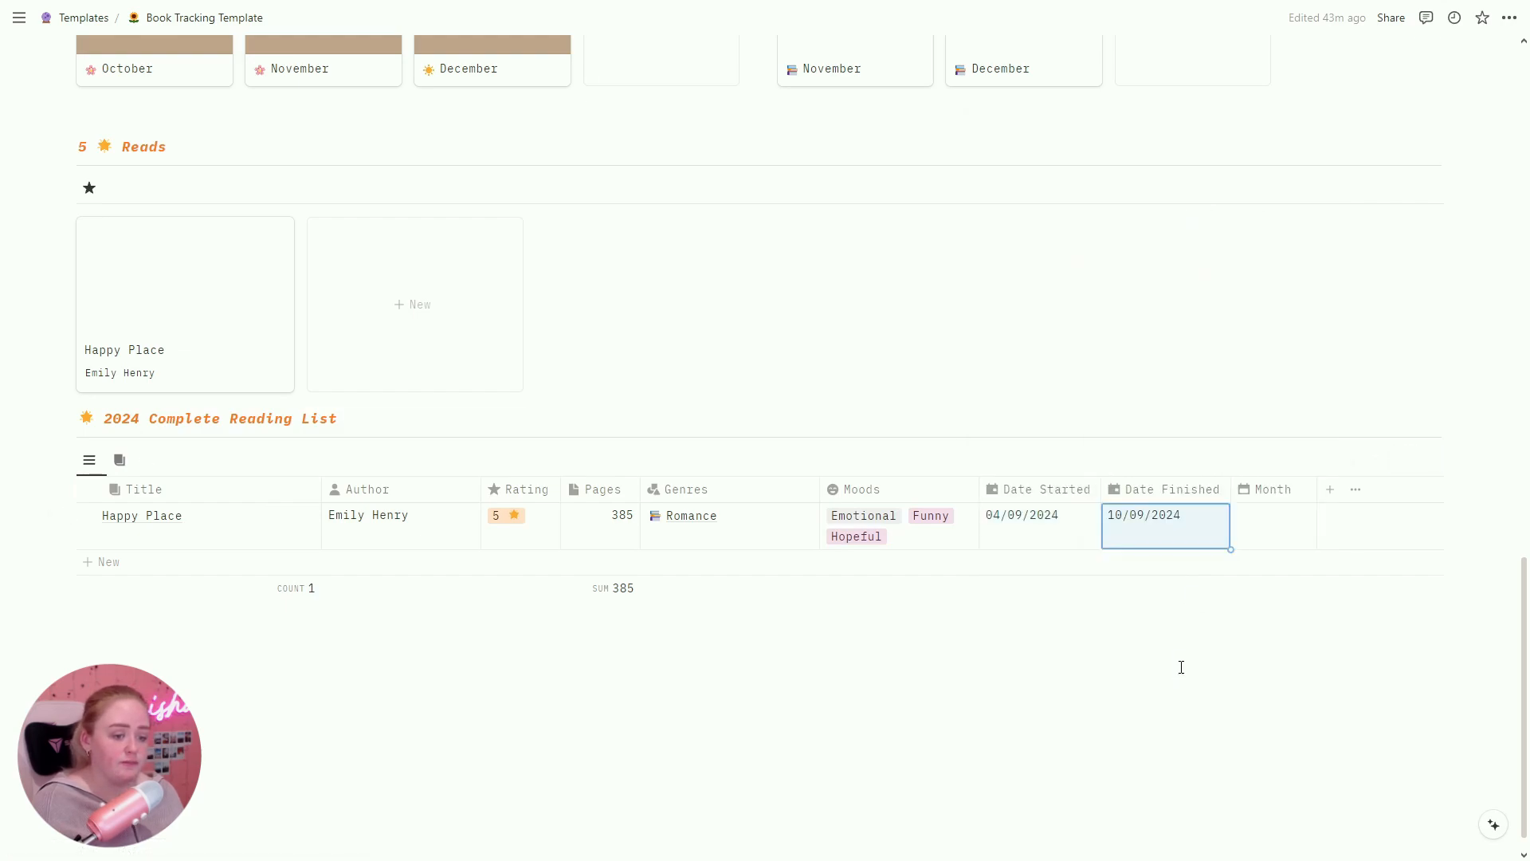
left_click(1291, 531)
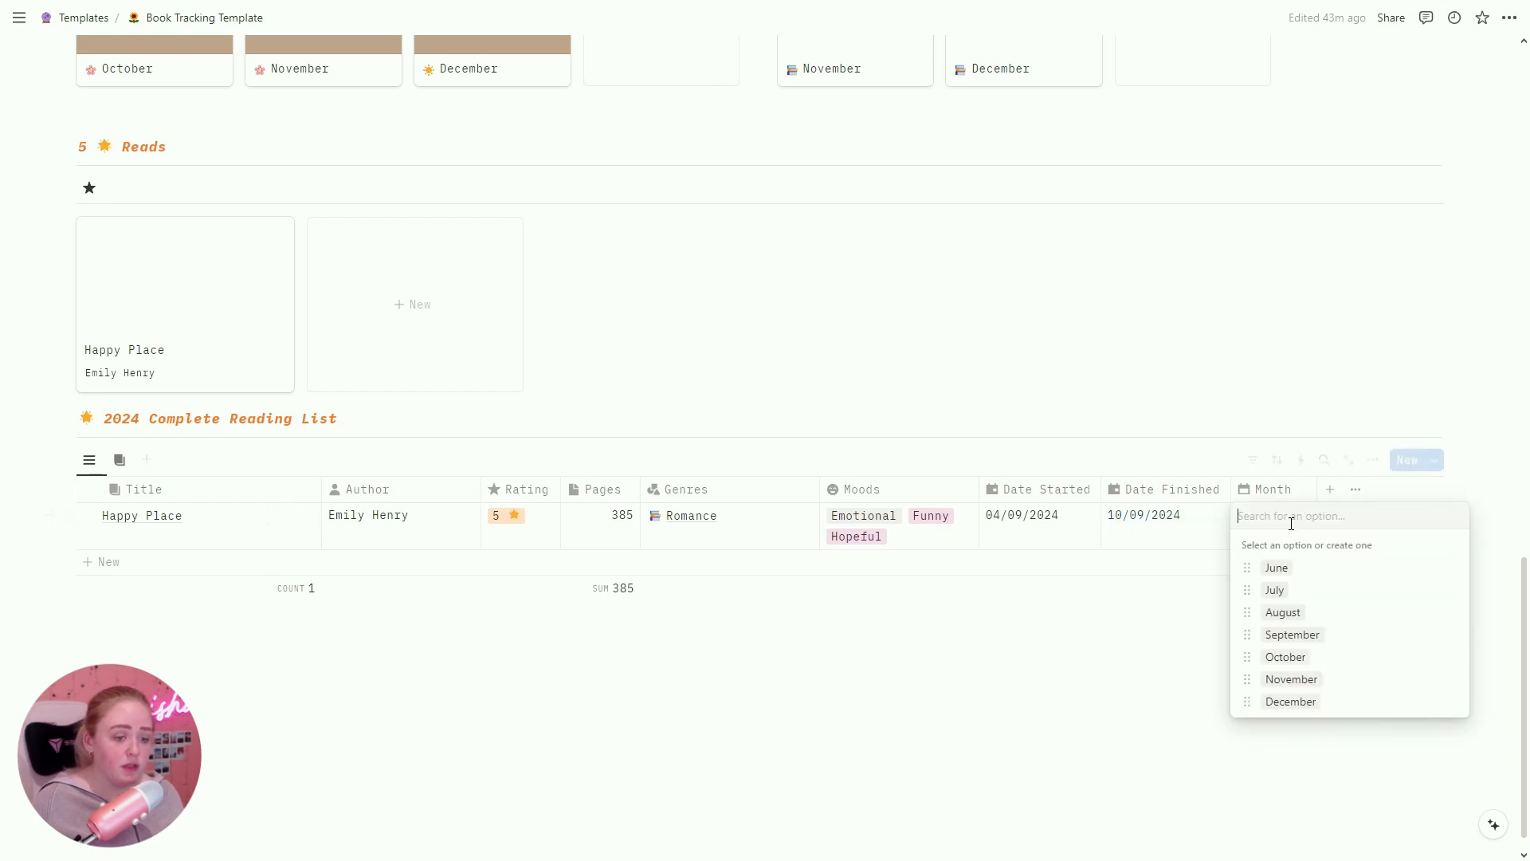
left_click(1327, 637)
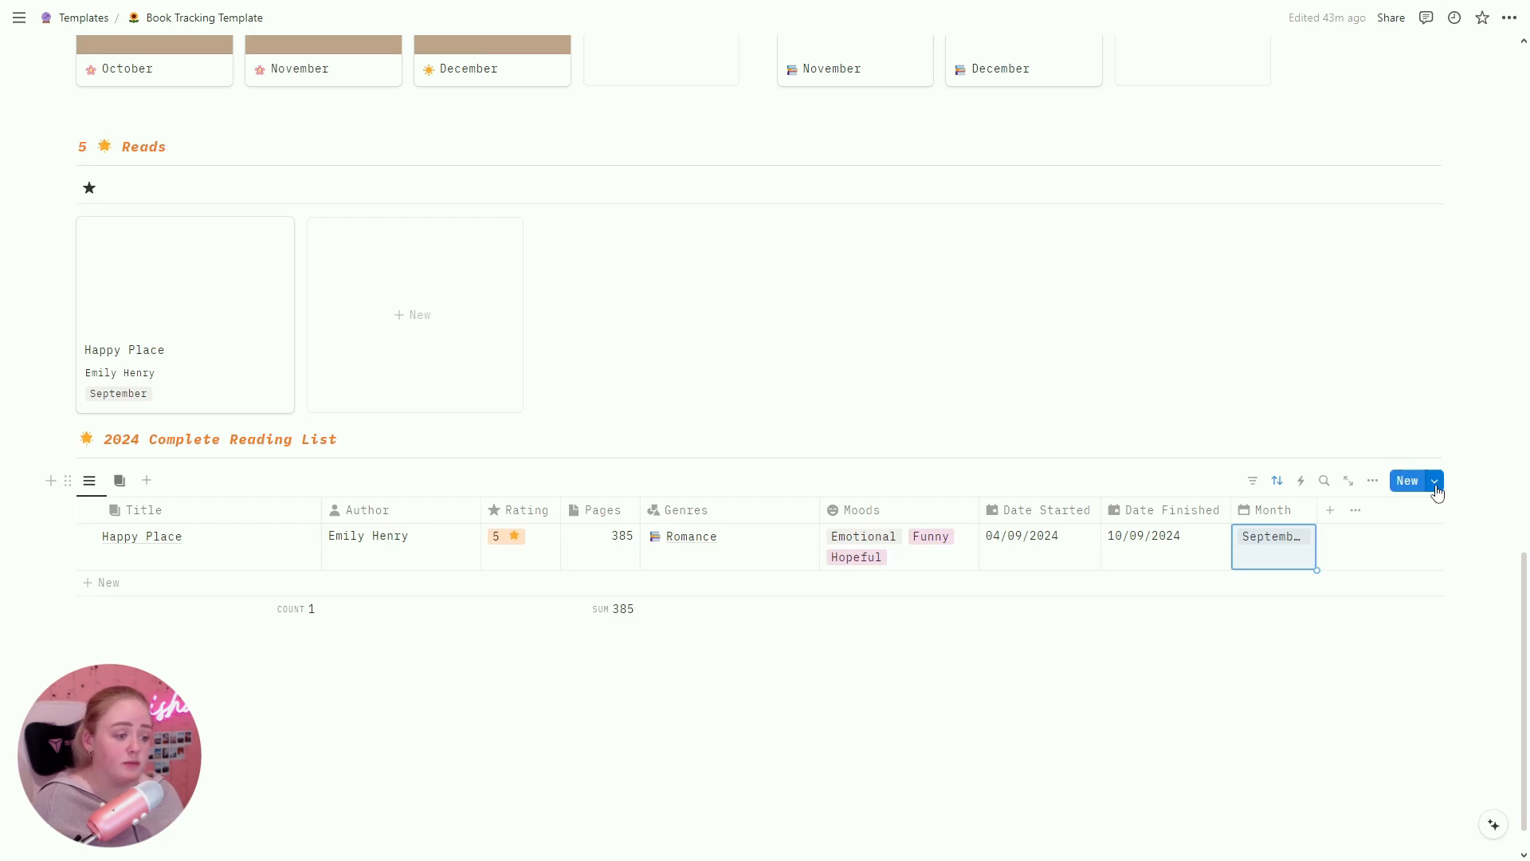
Step: Edit the default Untitled book template to set Month October and show Books Read and Pages Read
left_click(1434, 482)
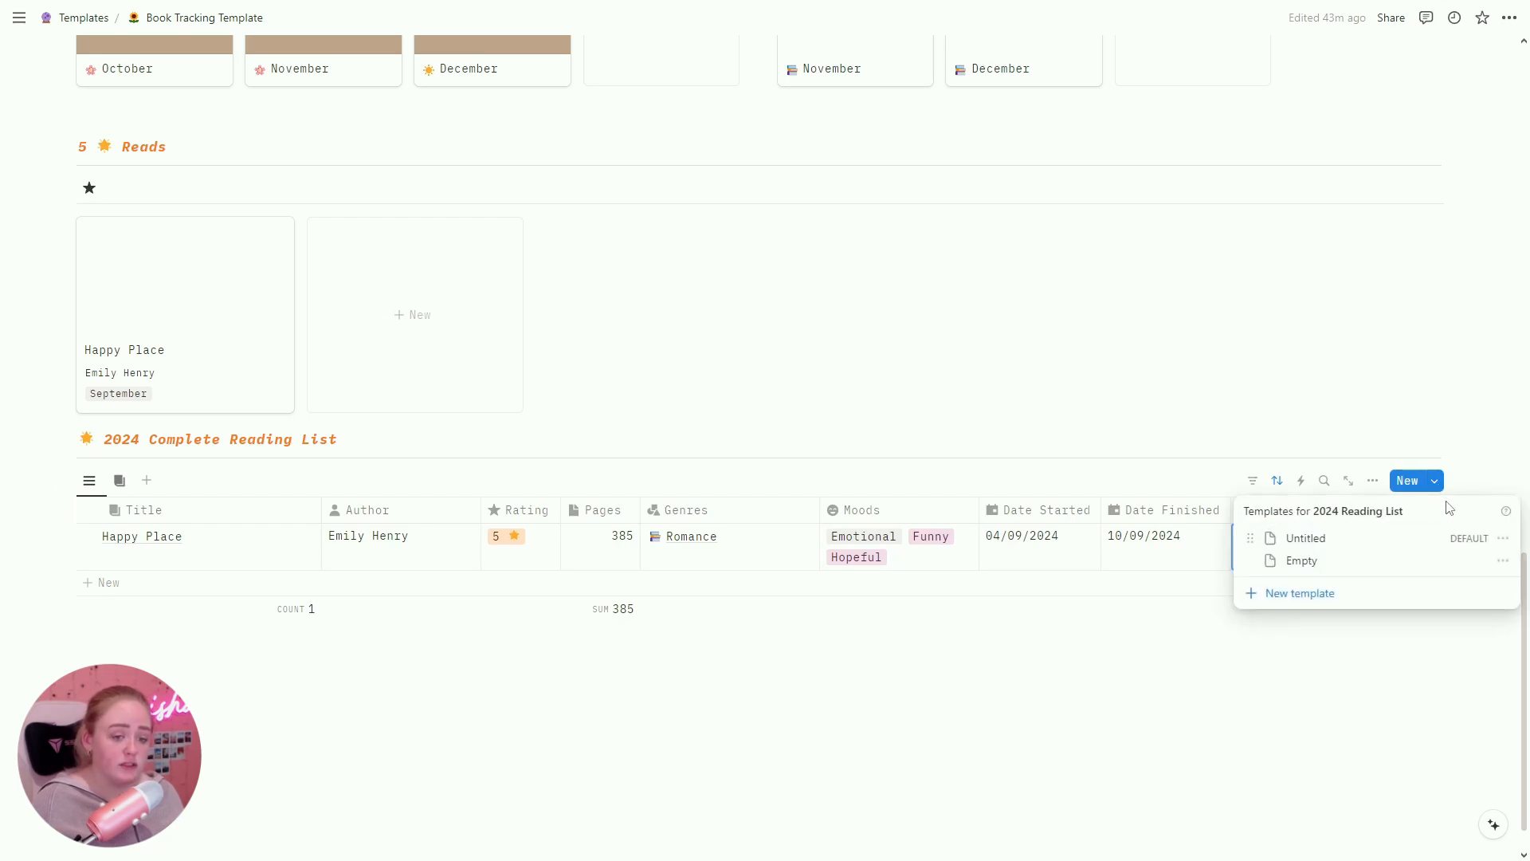
left_click(1503, 538)
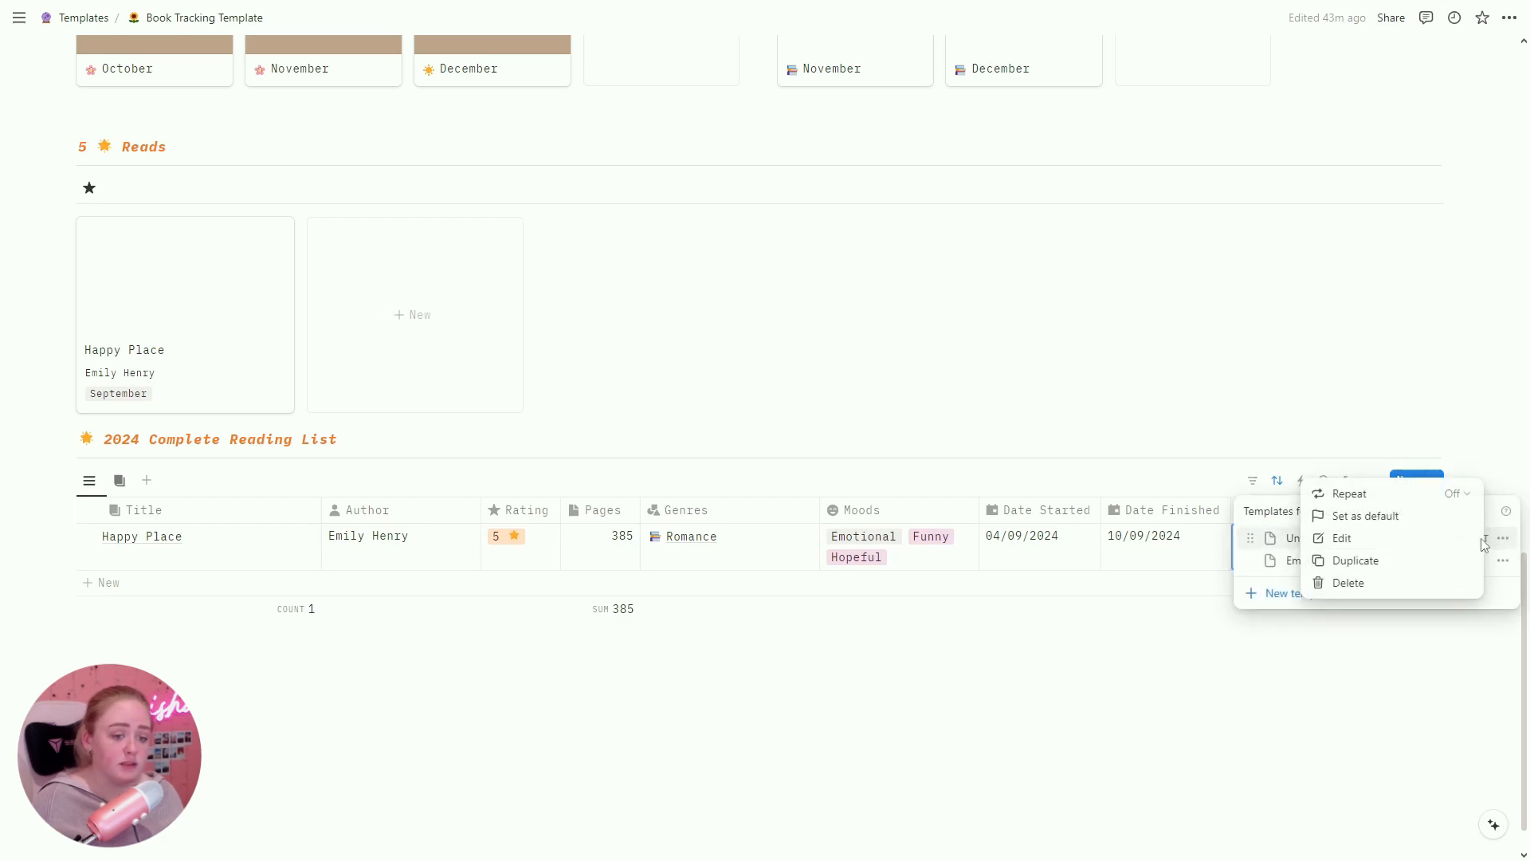
left_click(1421, 538)
left_click(743, 452)
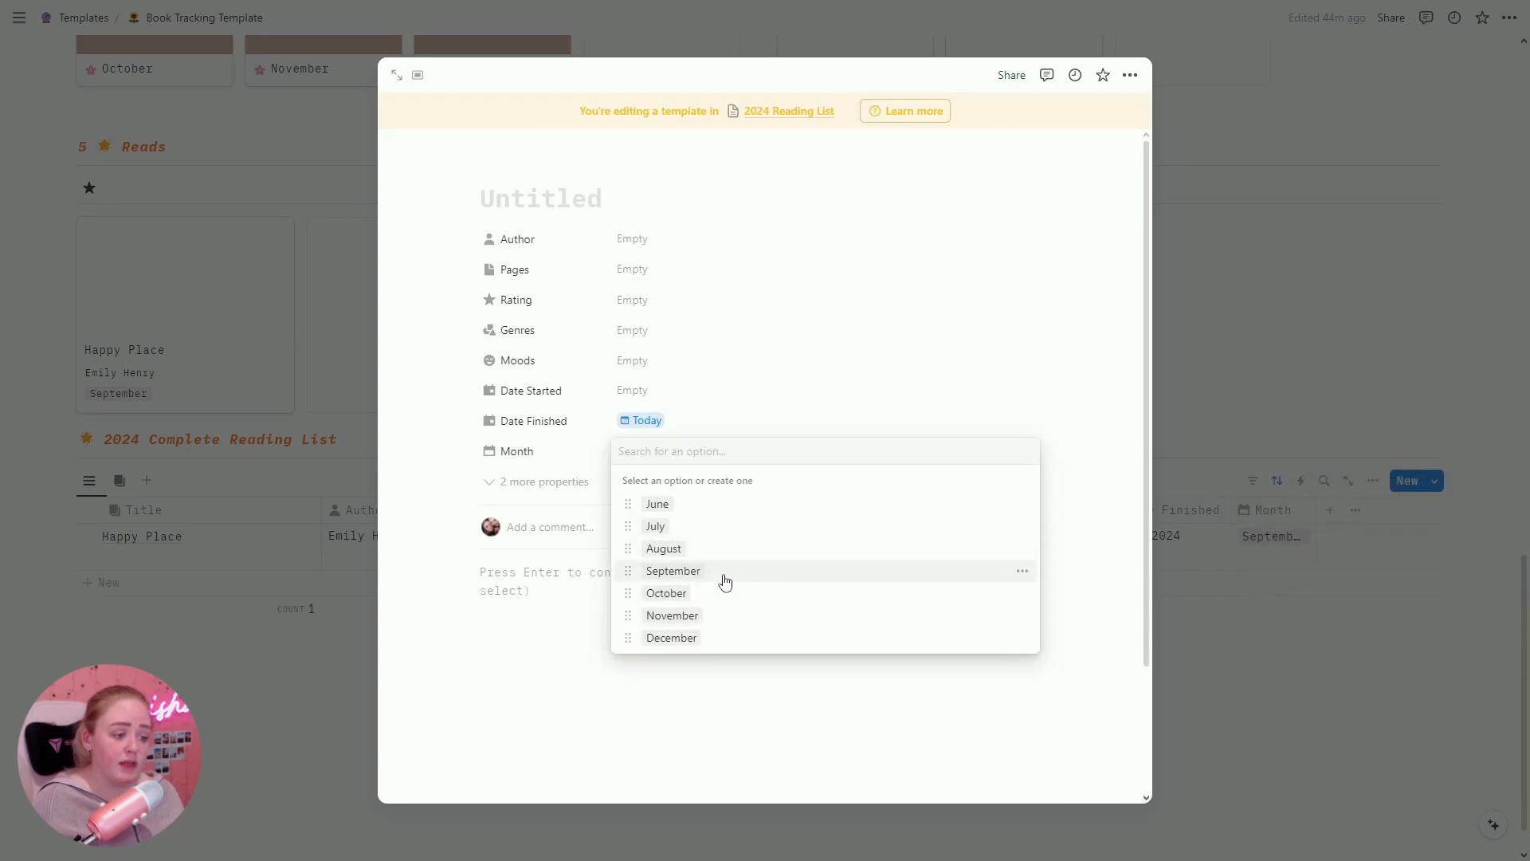
left_click(693, 580)
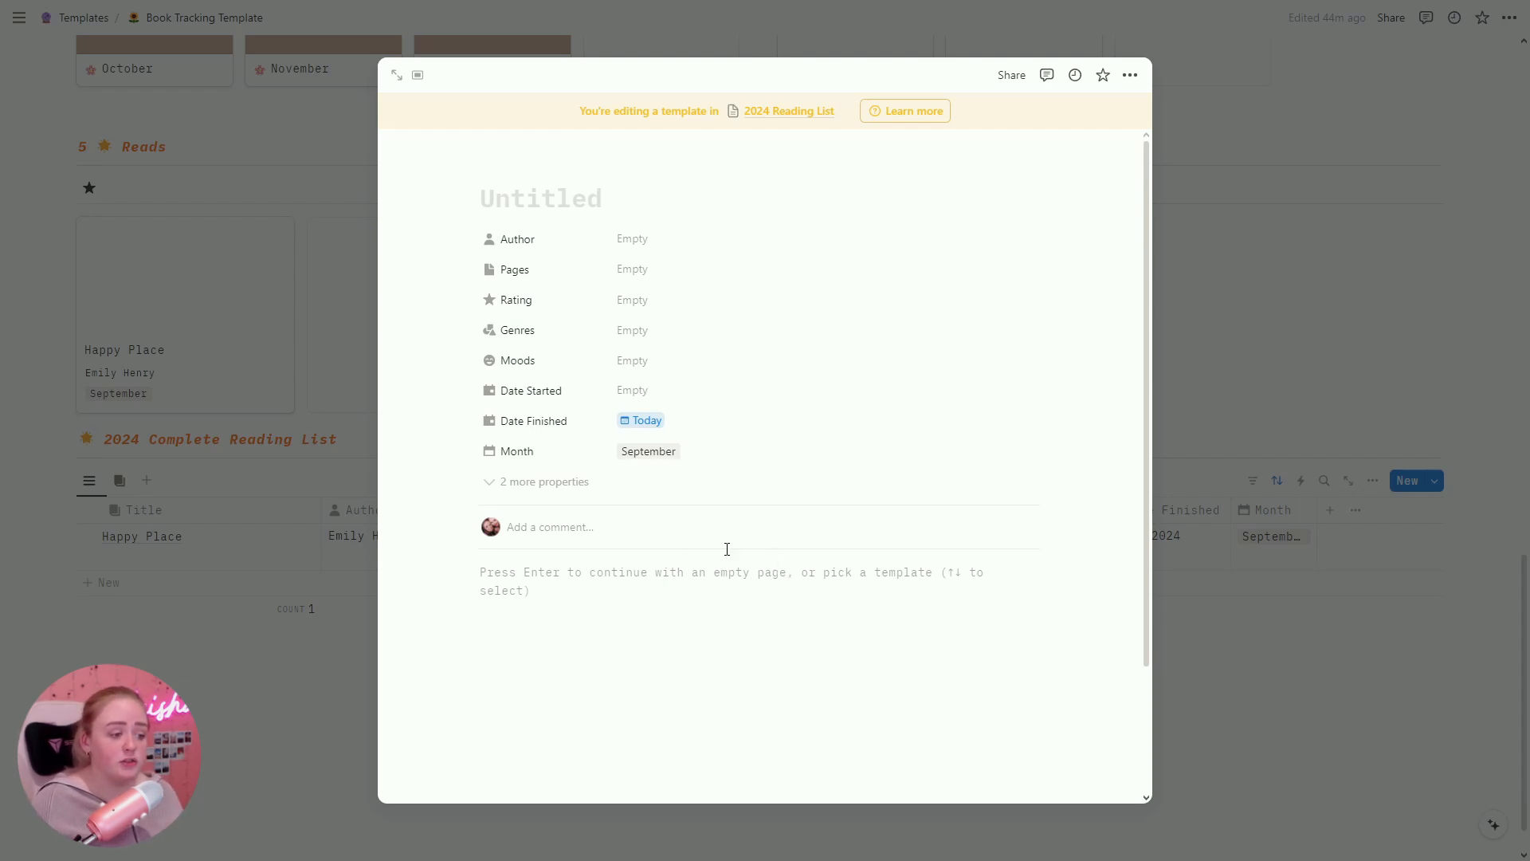
left_click(692, 455)
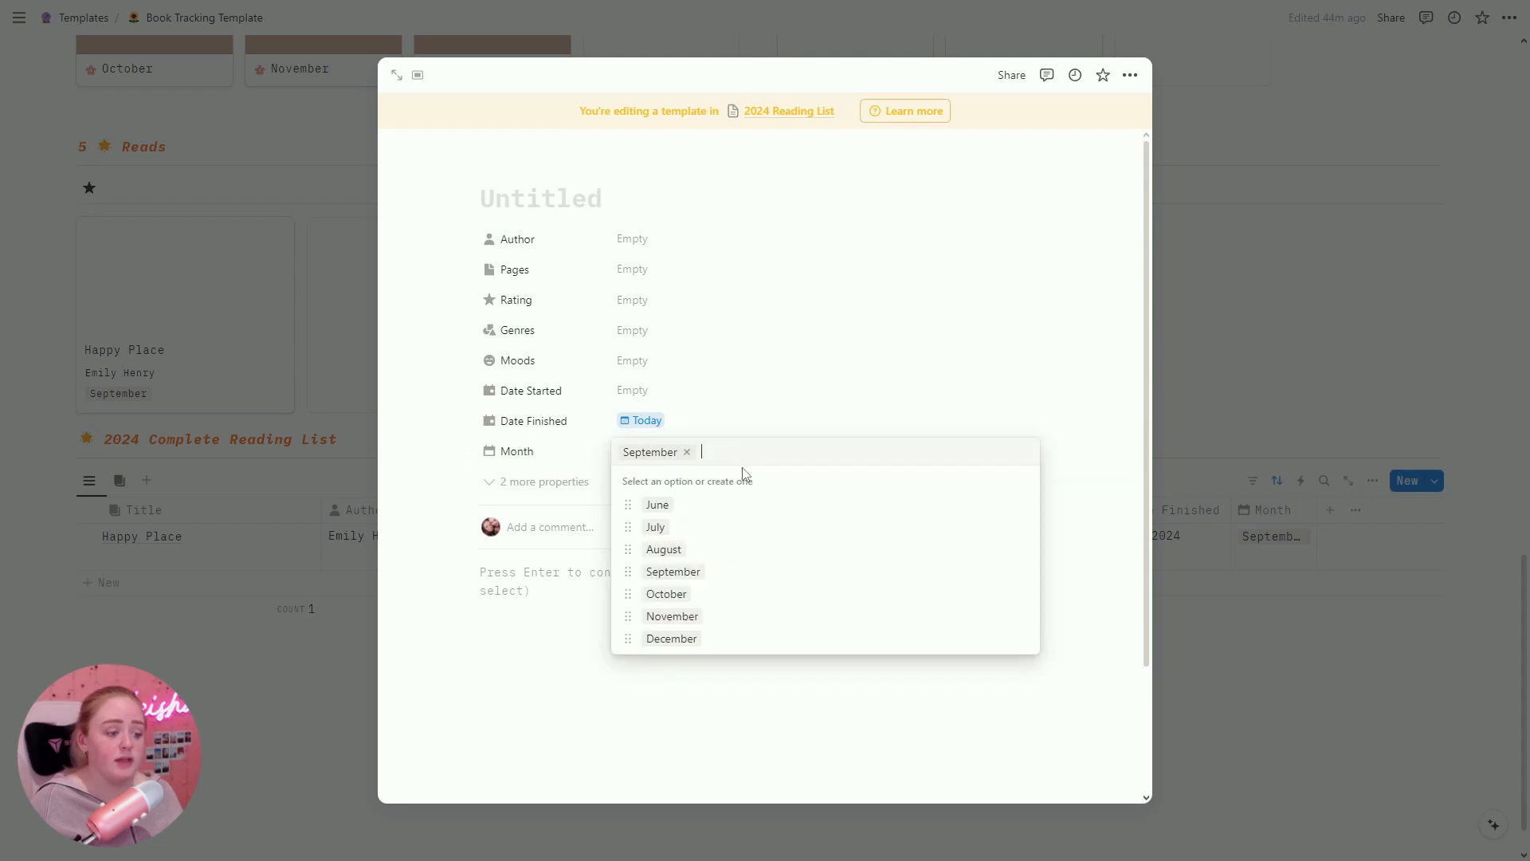
left_click(696, 593)
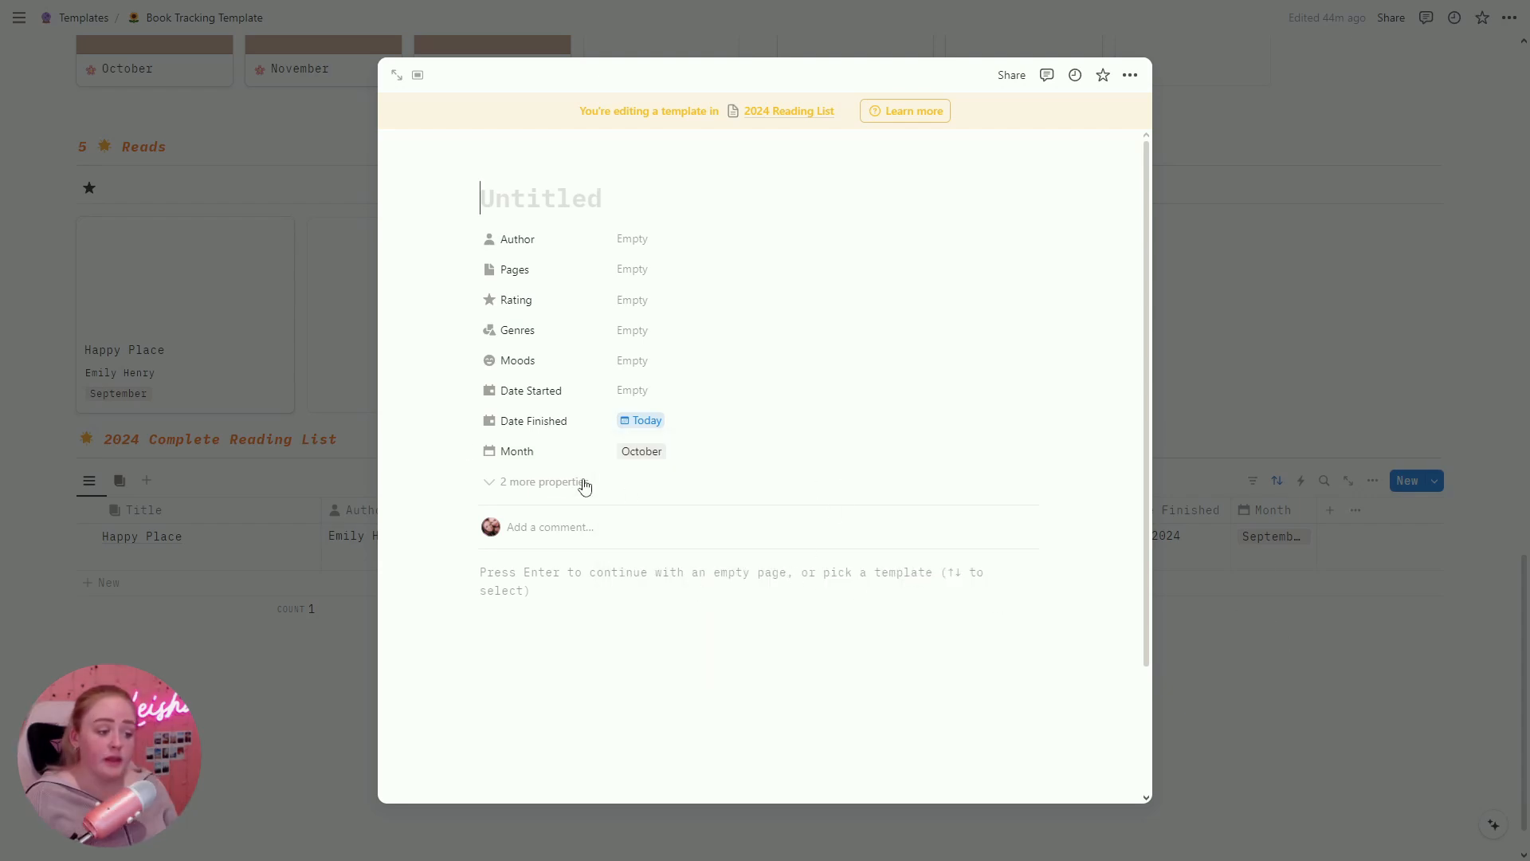
left_click(547, 483)
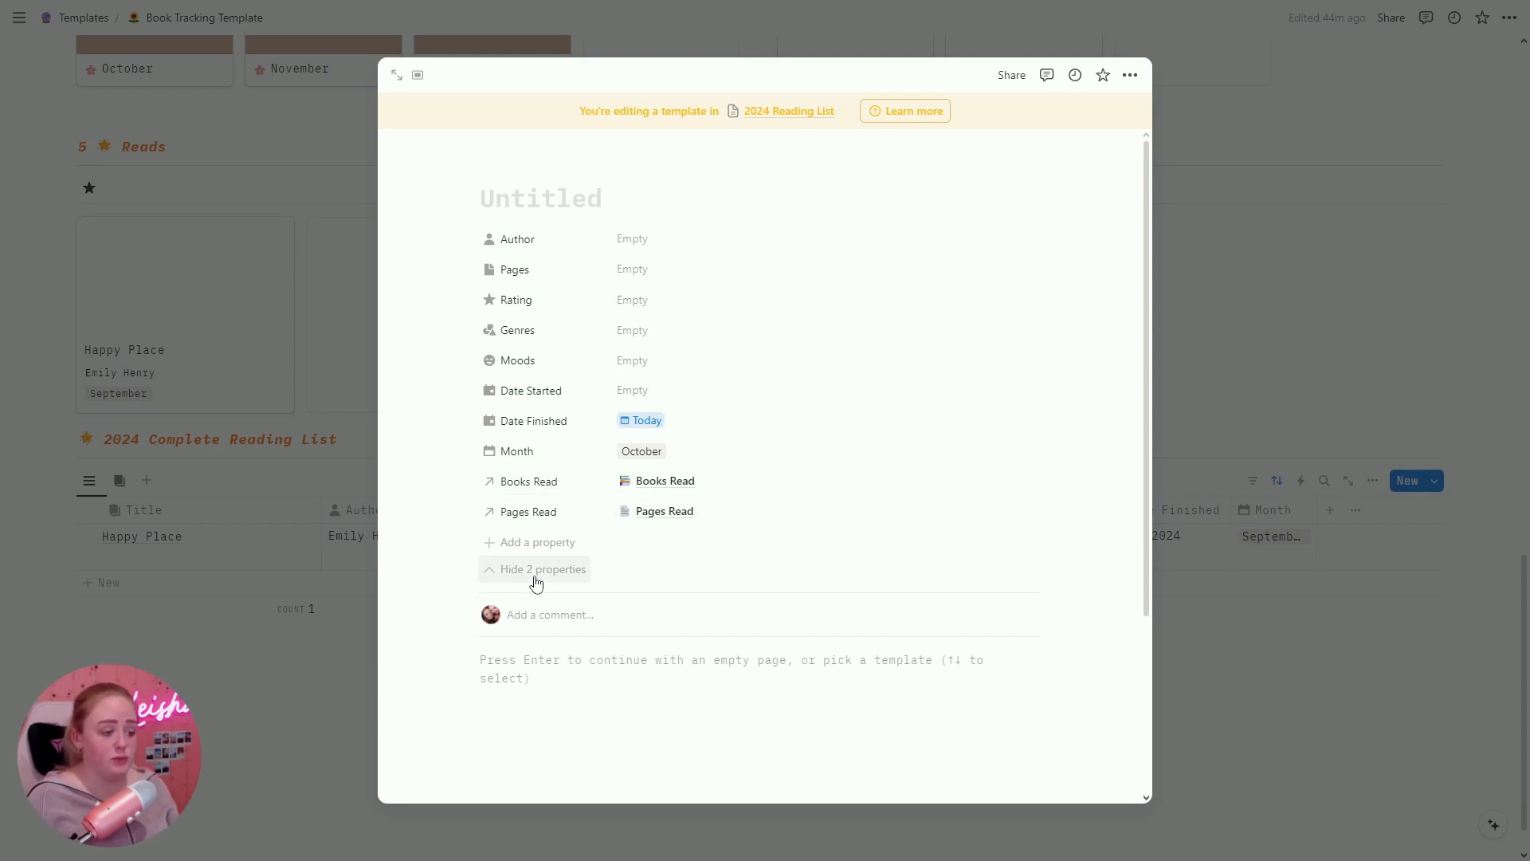
key("Escape")
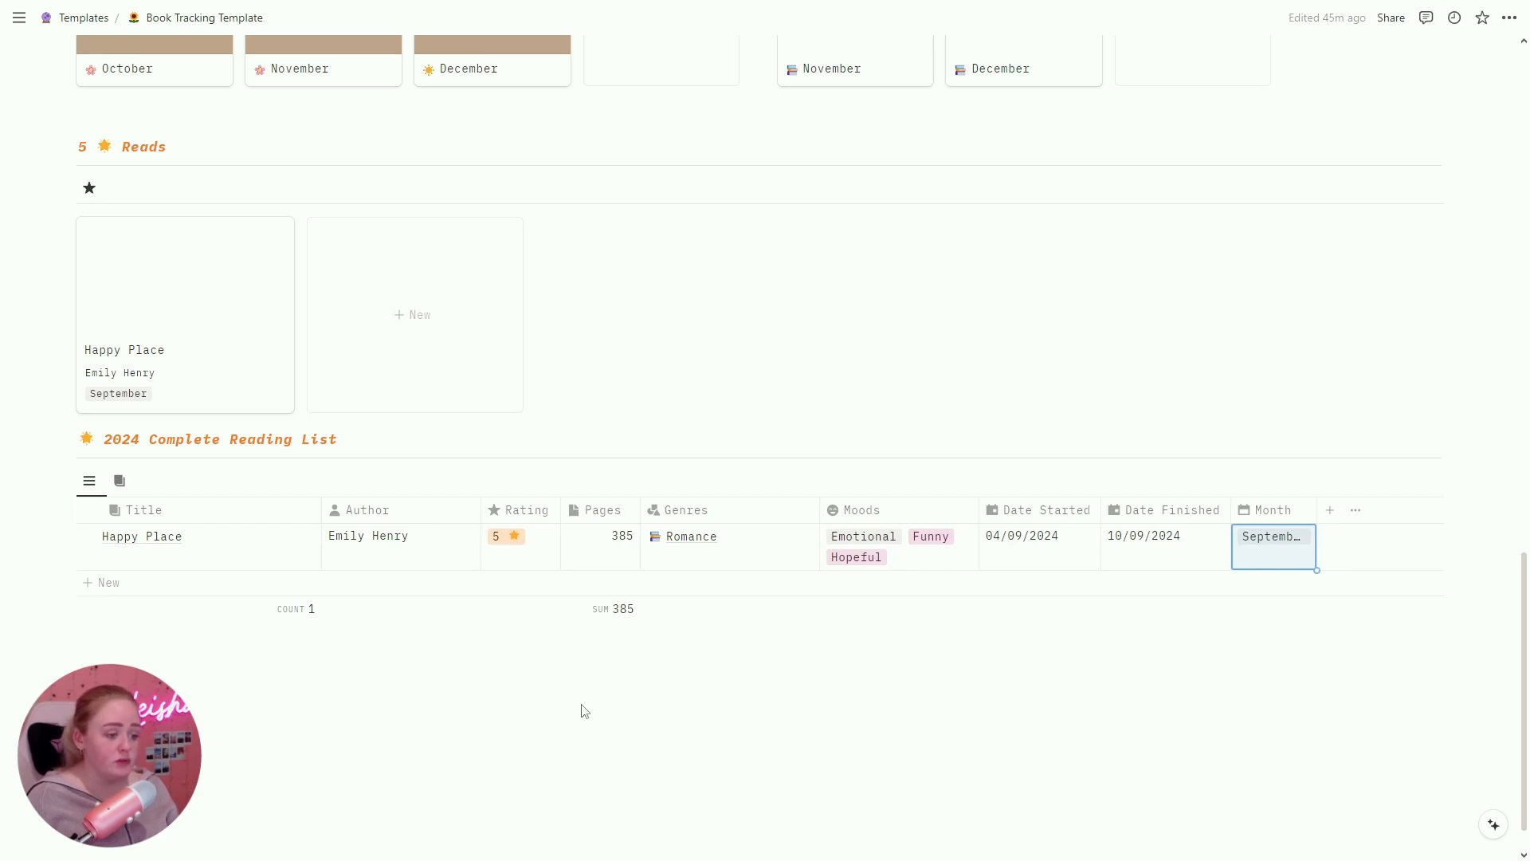
Step: Set Happy Place's page cover from the pasted book-cover link, repositioned to show the title
left_click(583, 704)
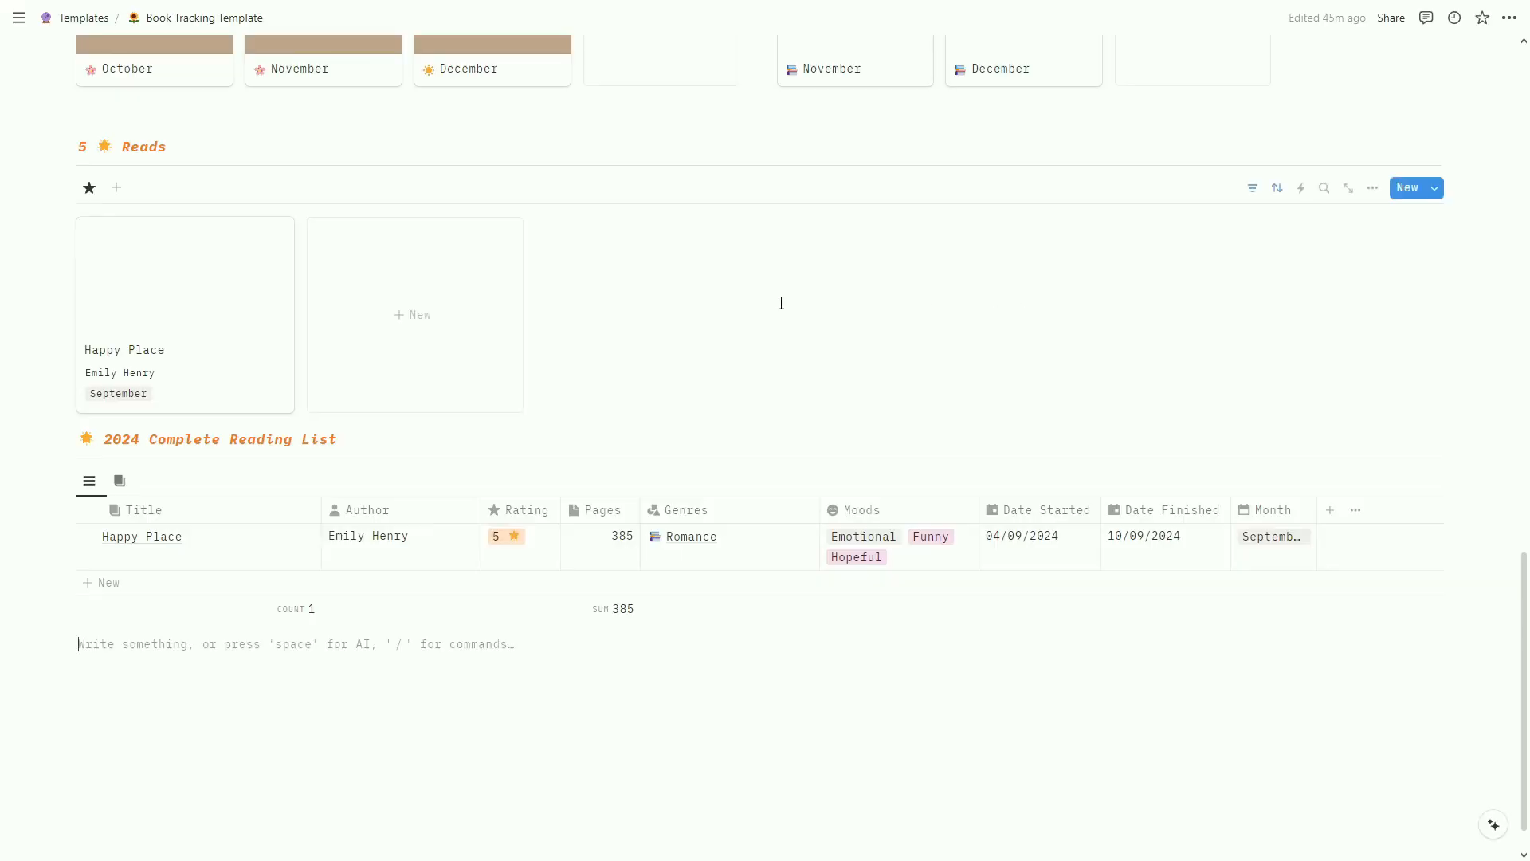
left_click(294, 538)
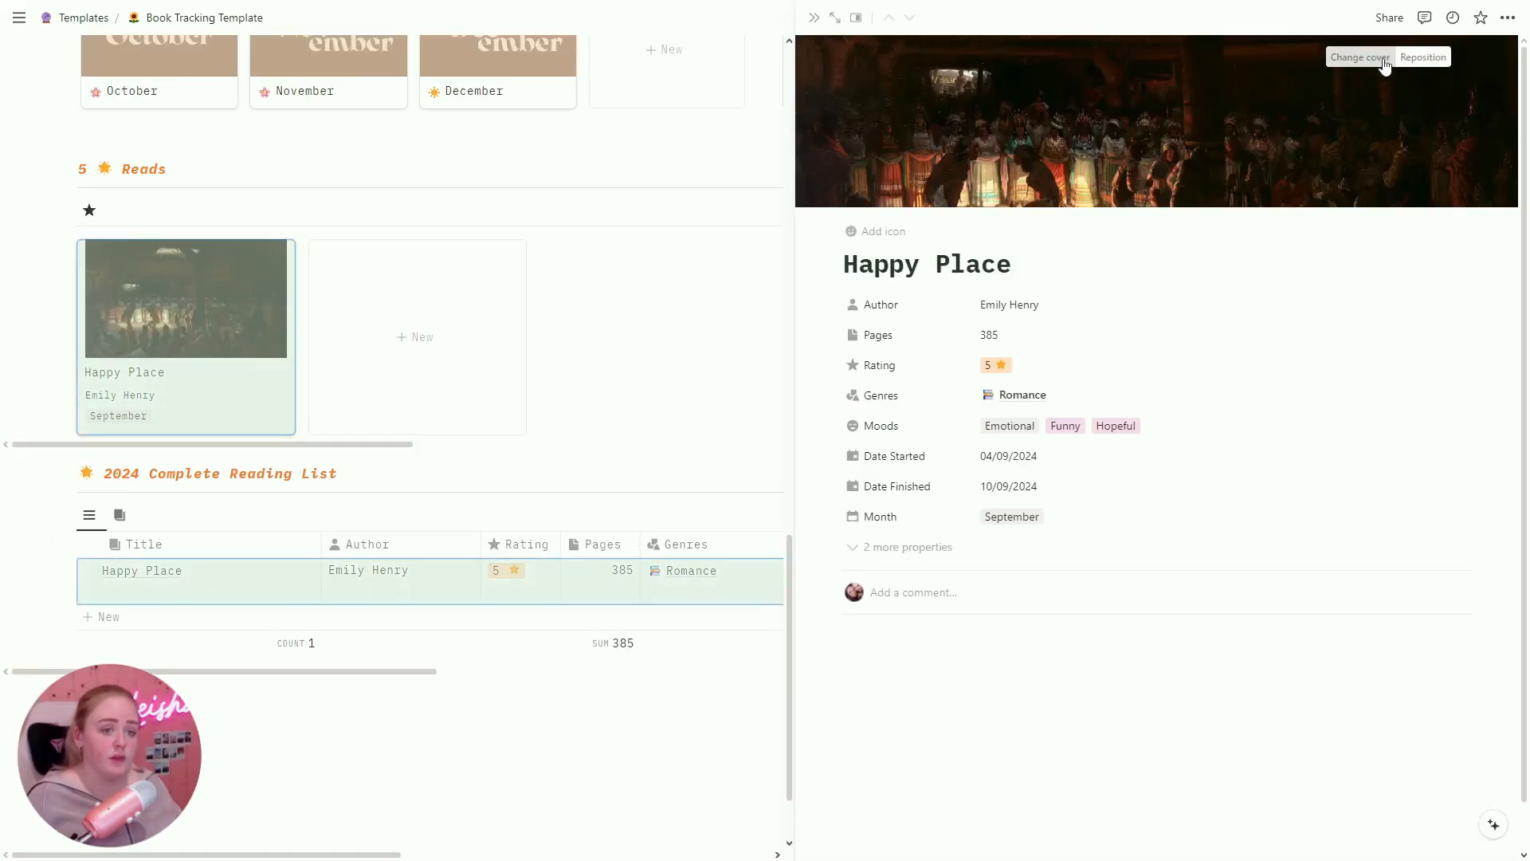
left_click(1370, 58)
left_click(1208, 85)
key("ctrl+v")
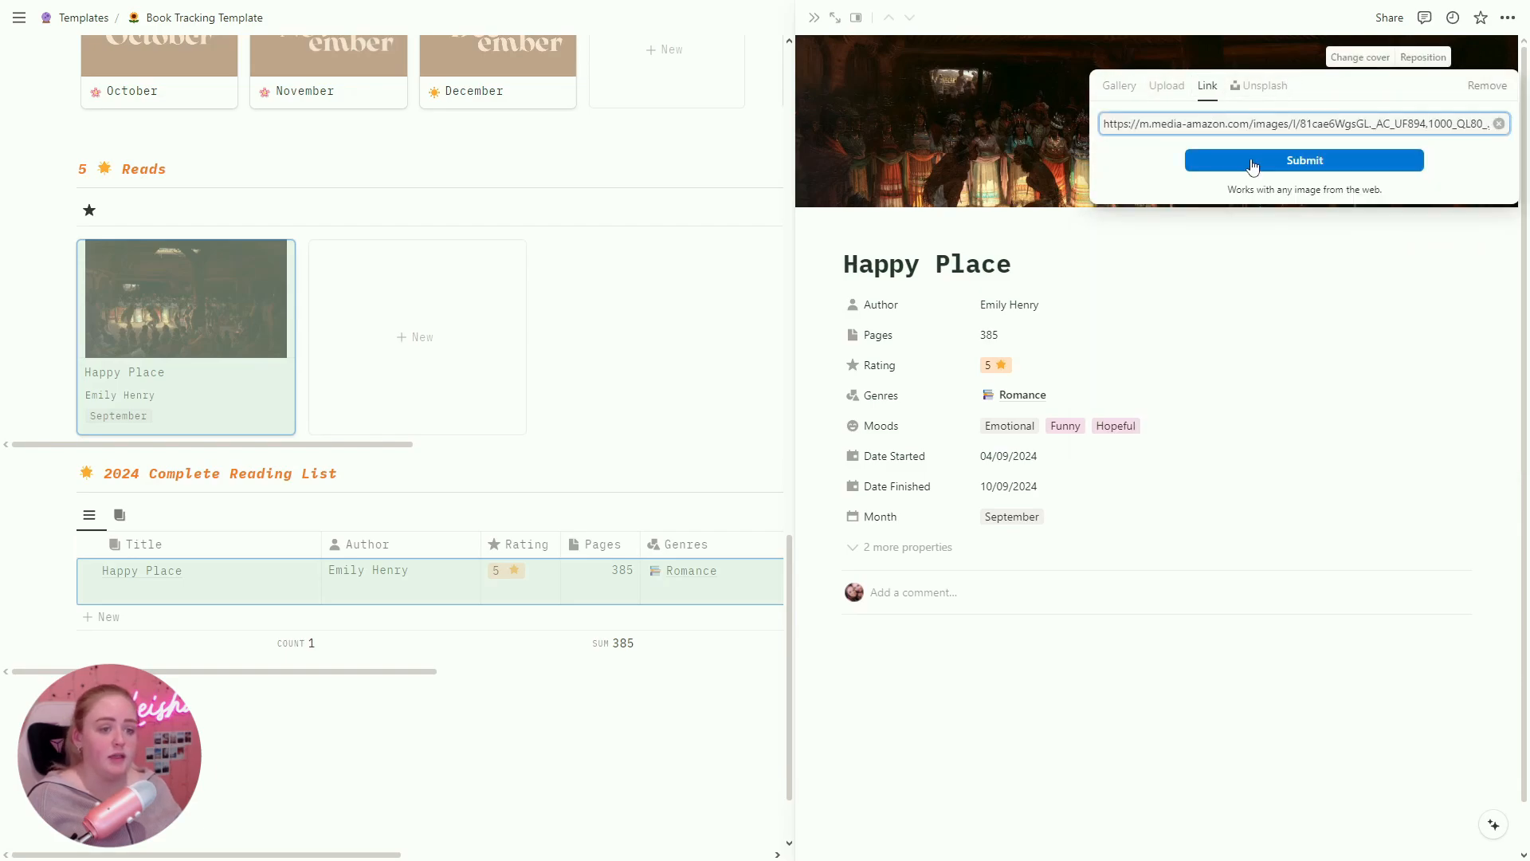
left_click(1305, 160)
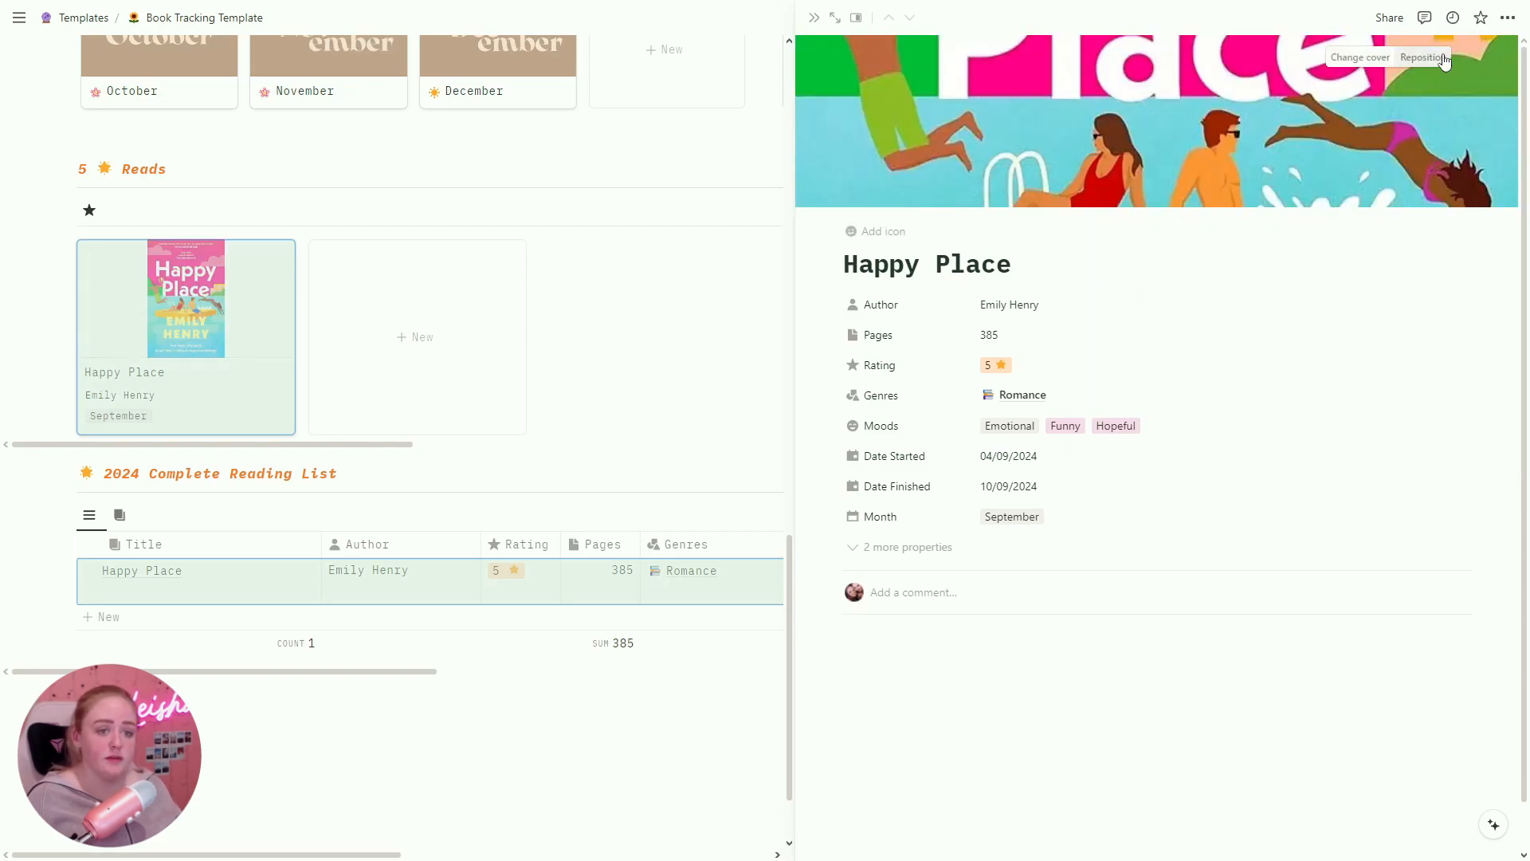
left_click(1444, 60)
left_click_drag(1203, 112, 1215, 403)
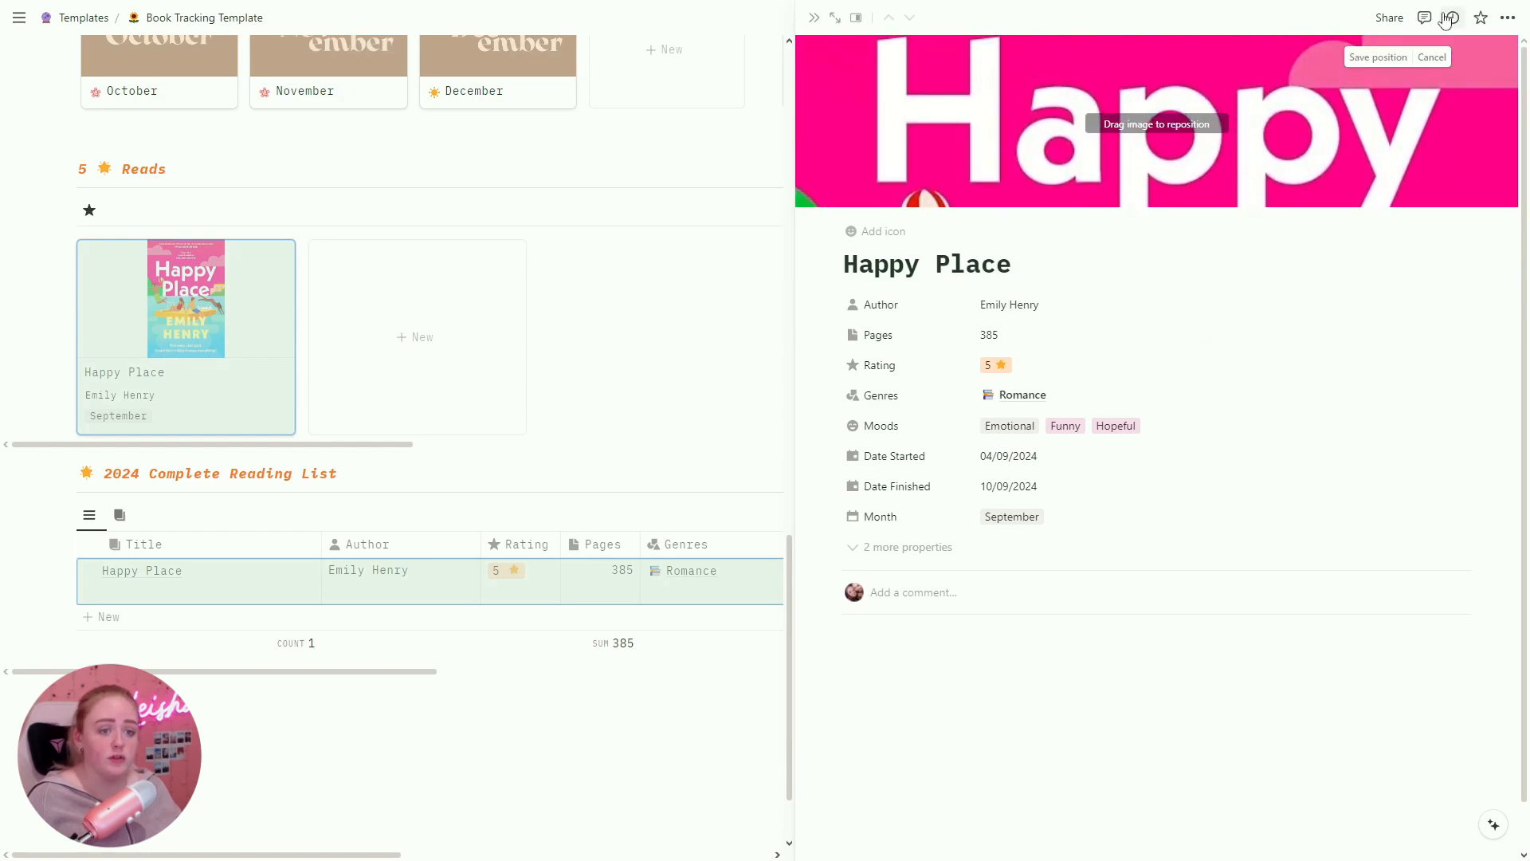
left_click(1378, 58)
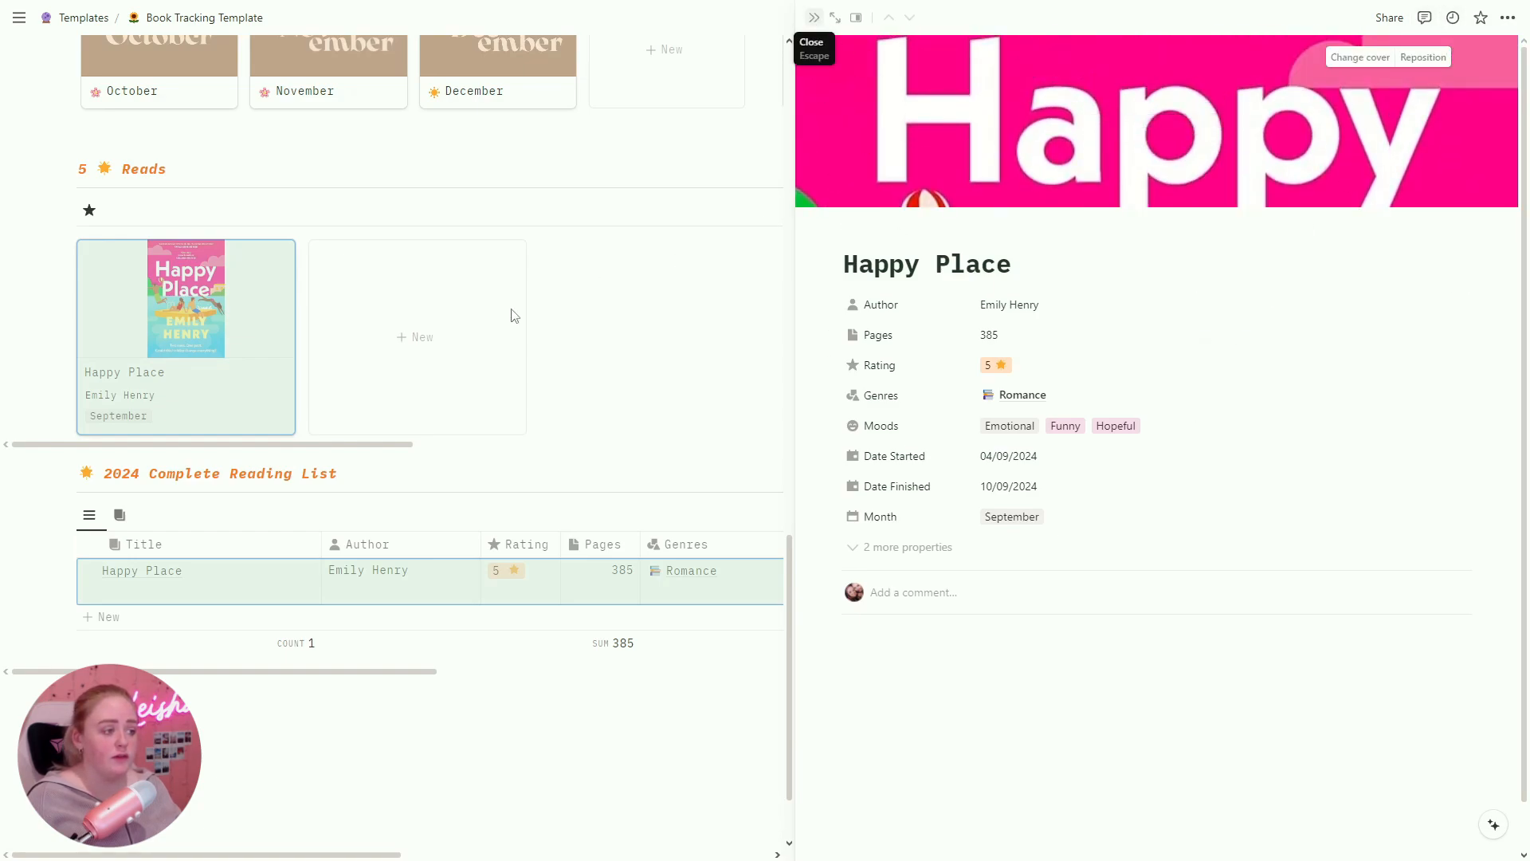
Step: Close the Happy Place page and switch the reading list to the gallery view
left_click(482, 294)
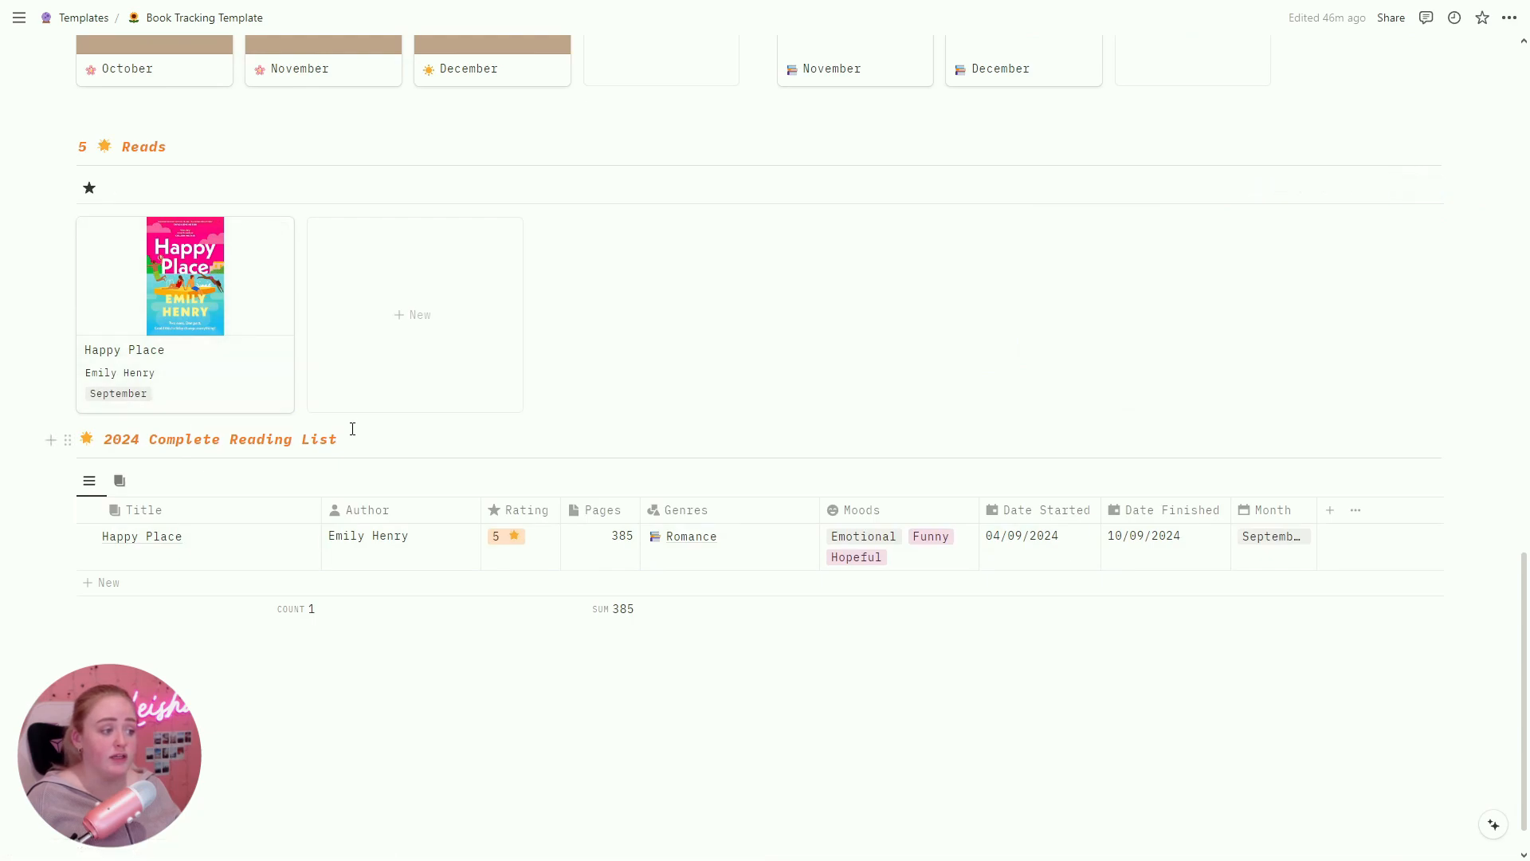
left_click(120, 479)
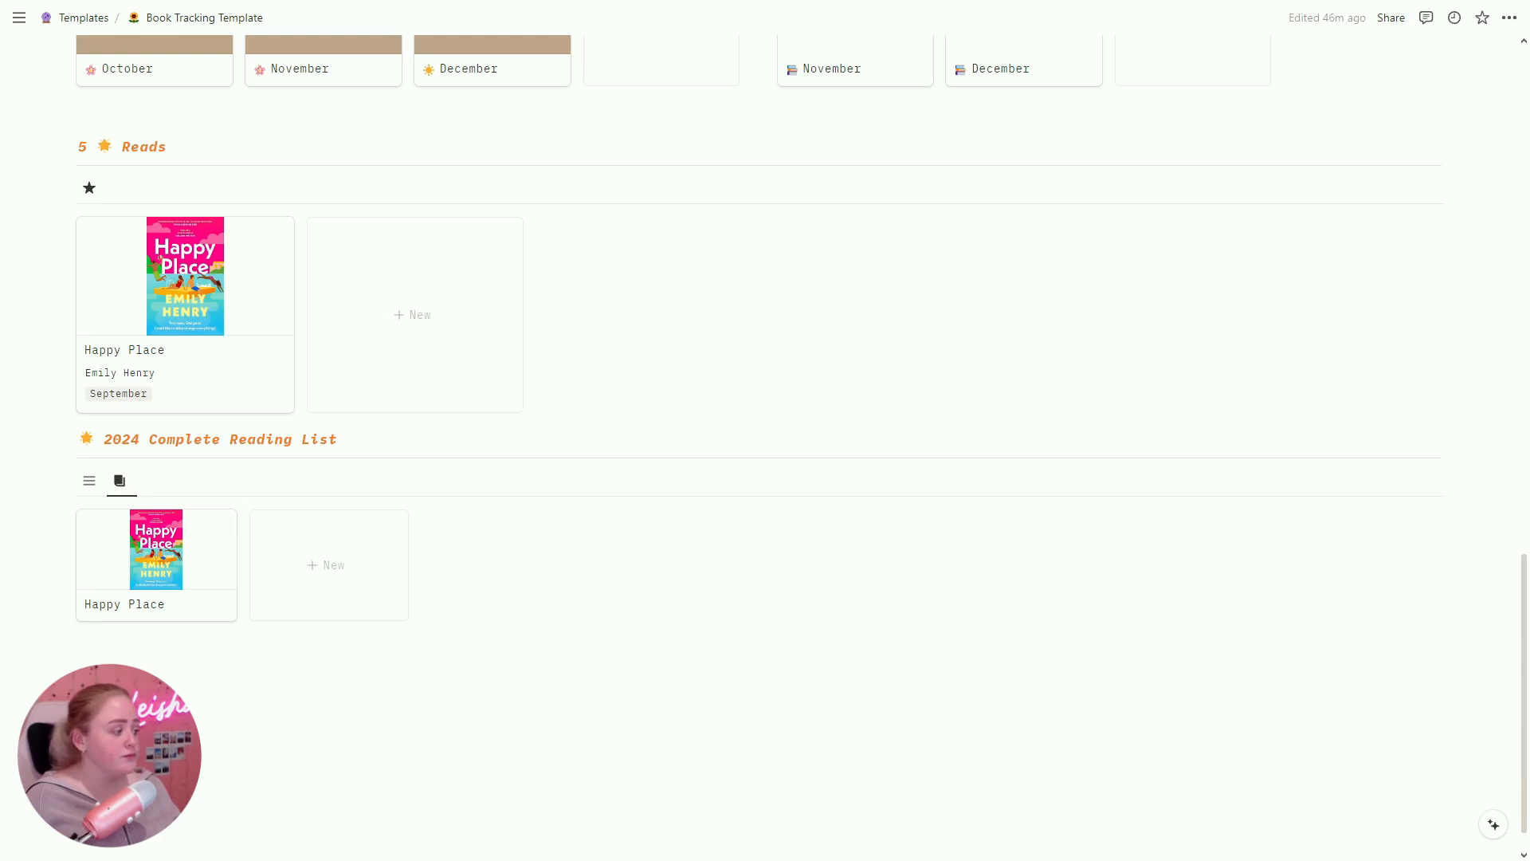
scroll(748, 594, "up", 7)
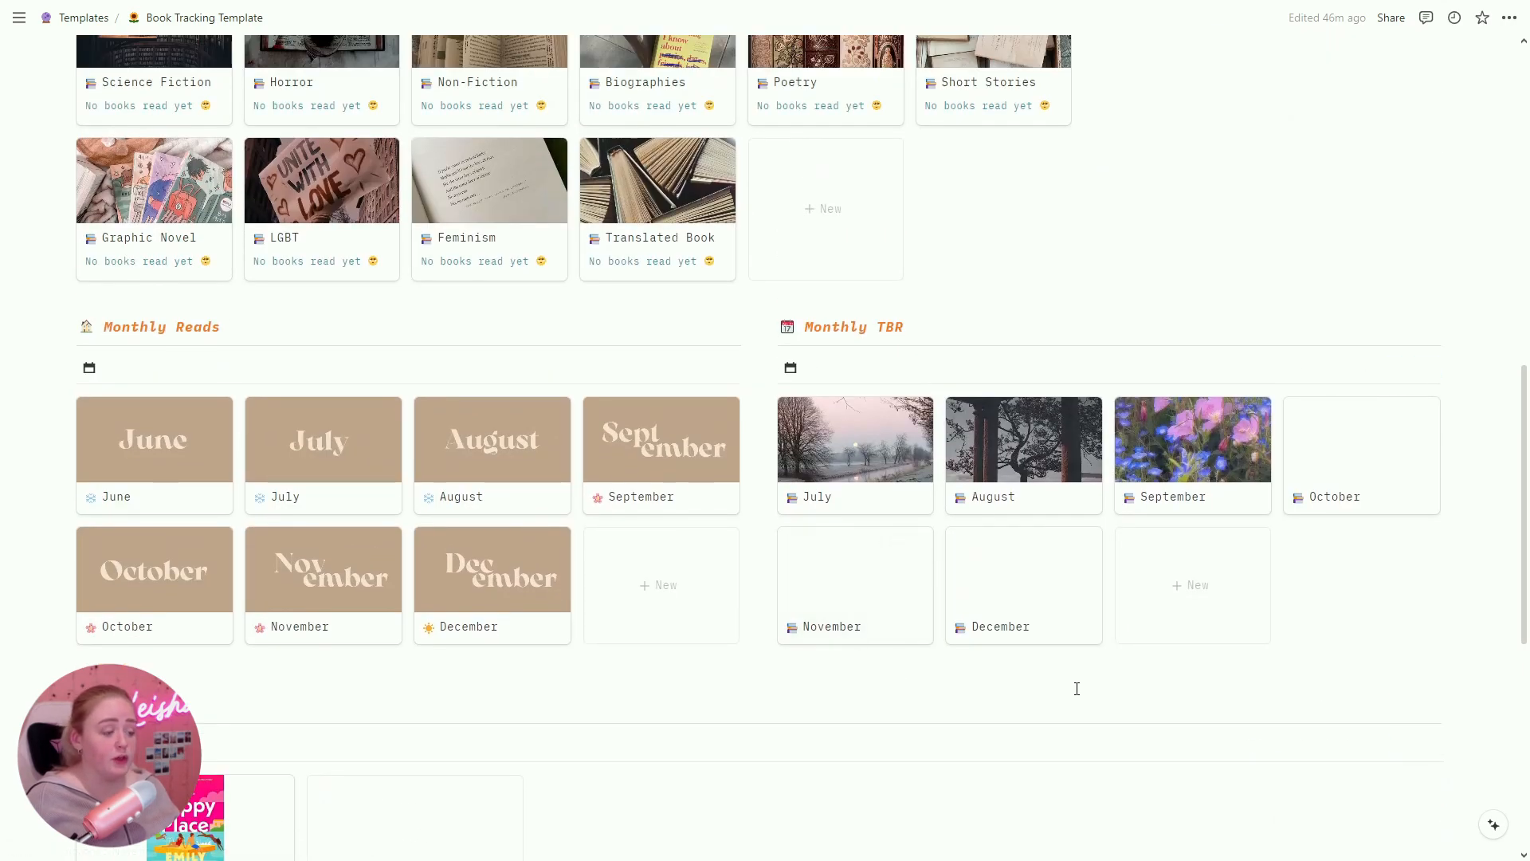
Step: Tick off Happy Place on the September TBR list
left_click(1223, 462)
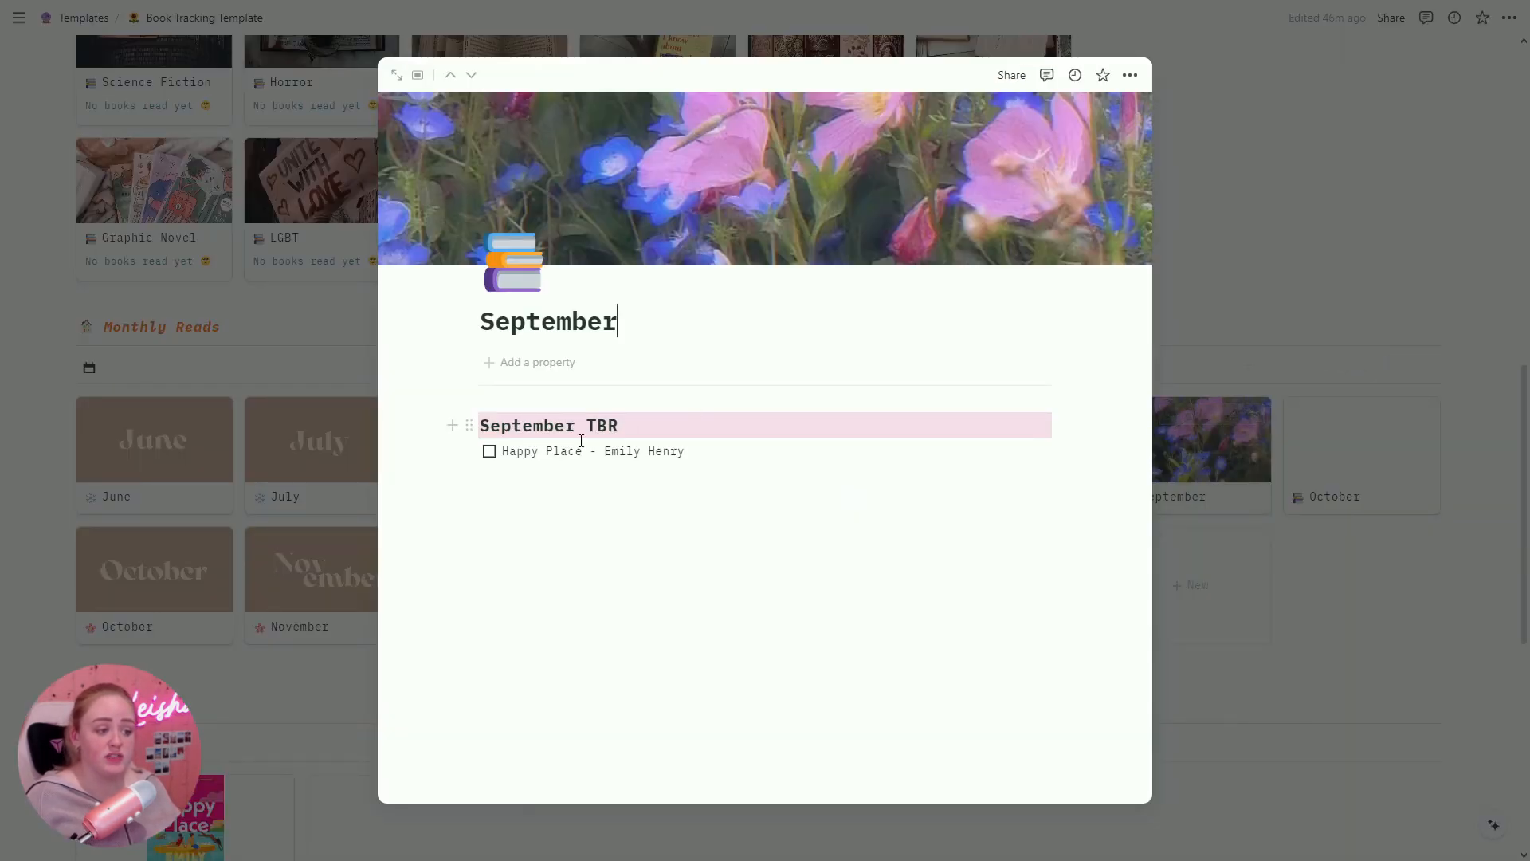
left_click(489, 451)
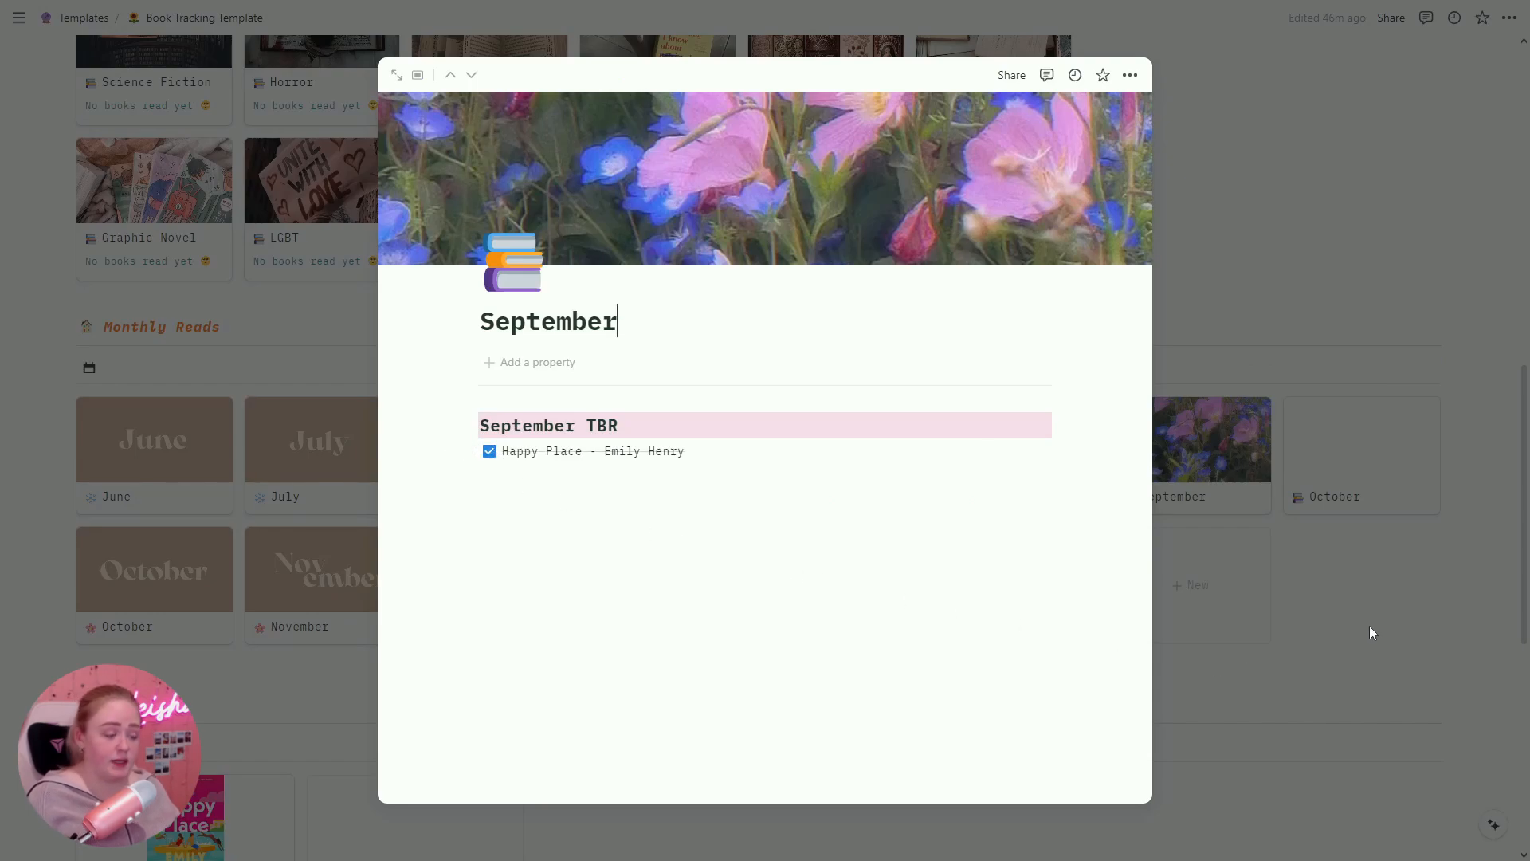
left_click(1375, 607)
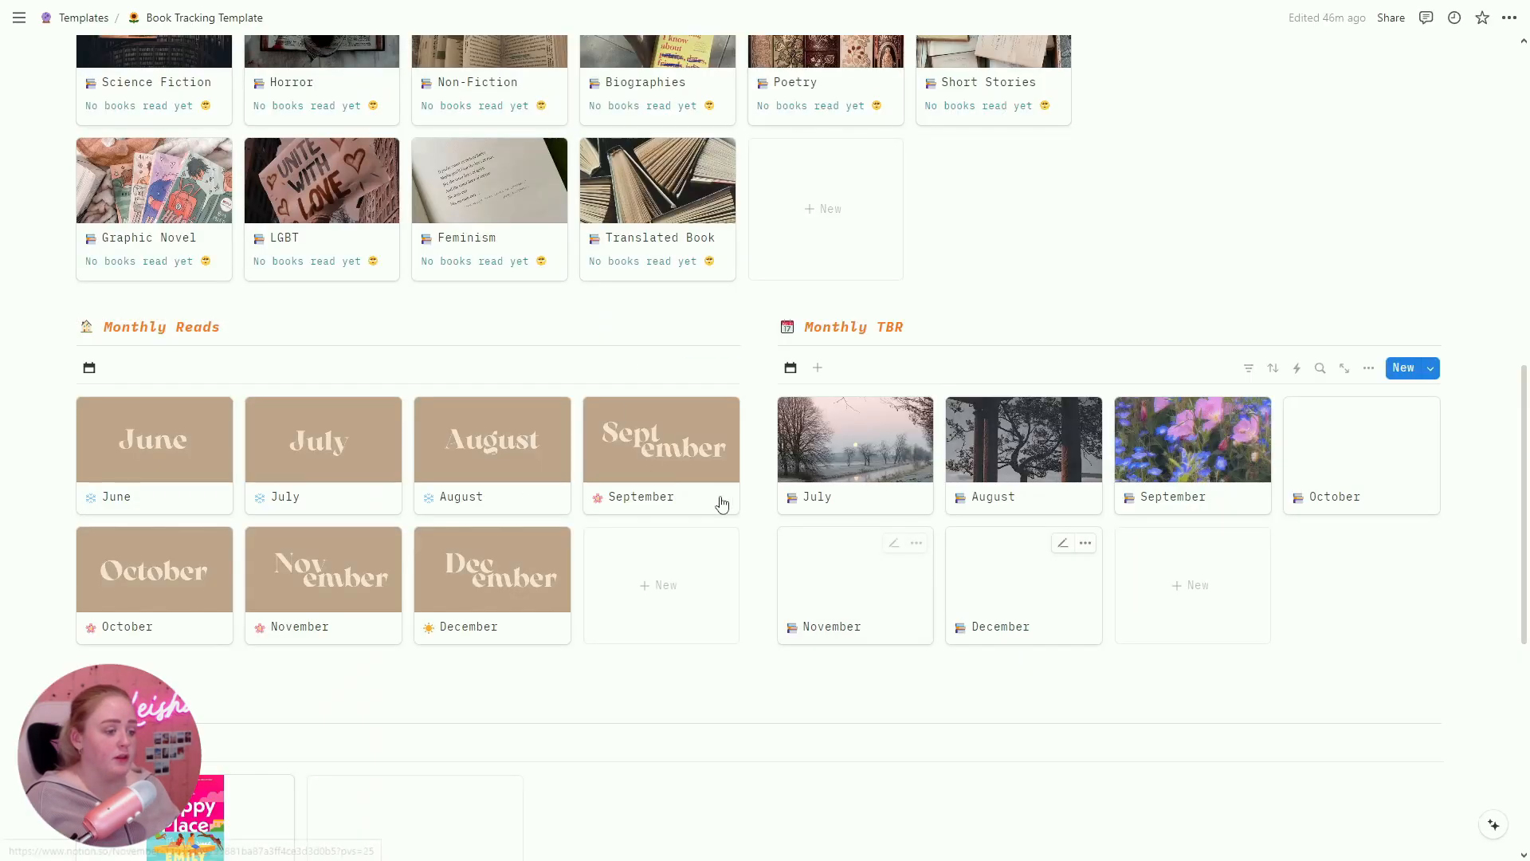
Step: On the September monthly page, show September Reads as a gallery
left_click(675, 476)
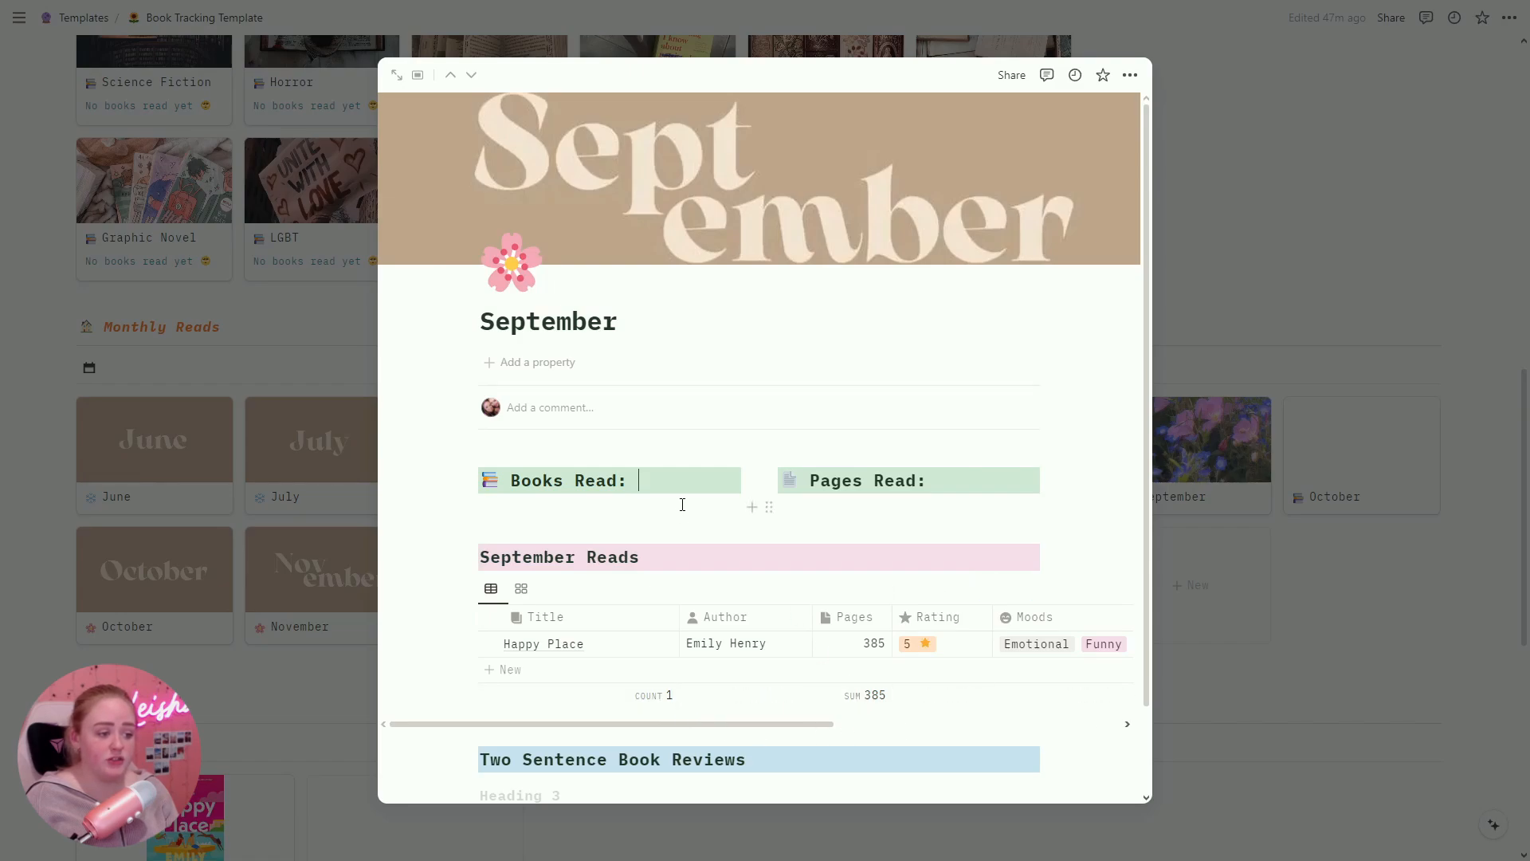
type("1")
type("385")
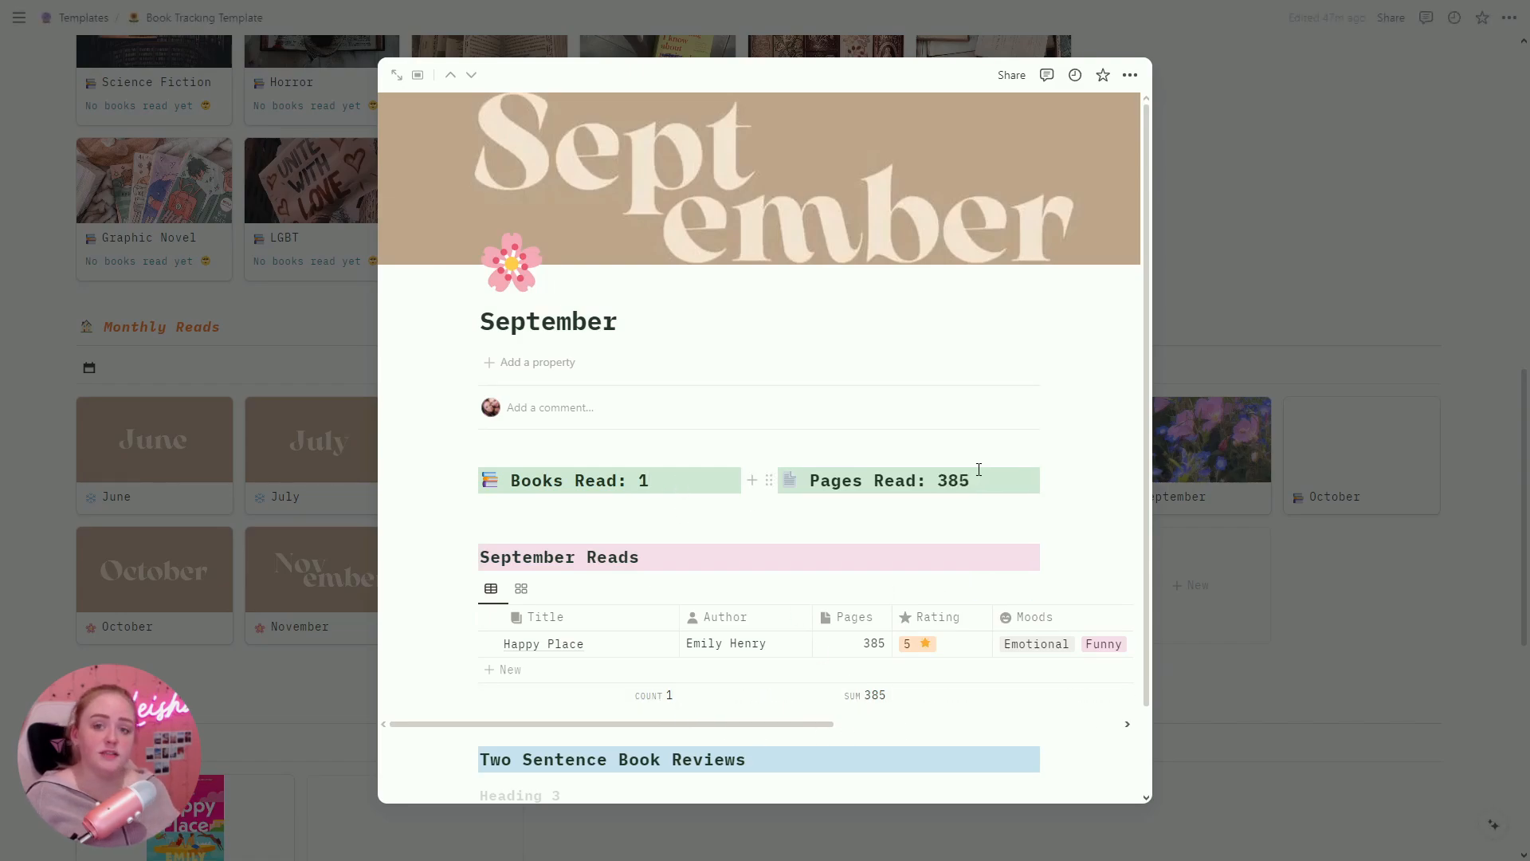
scroll(540, 489, "down", 1)
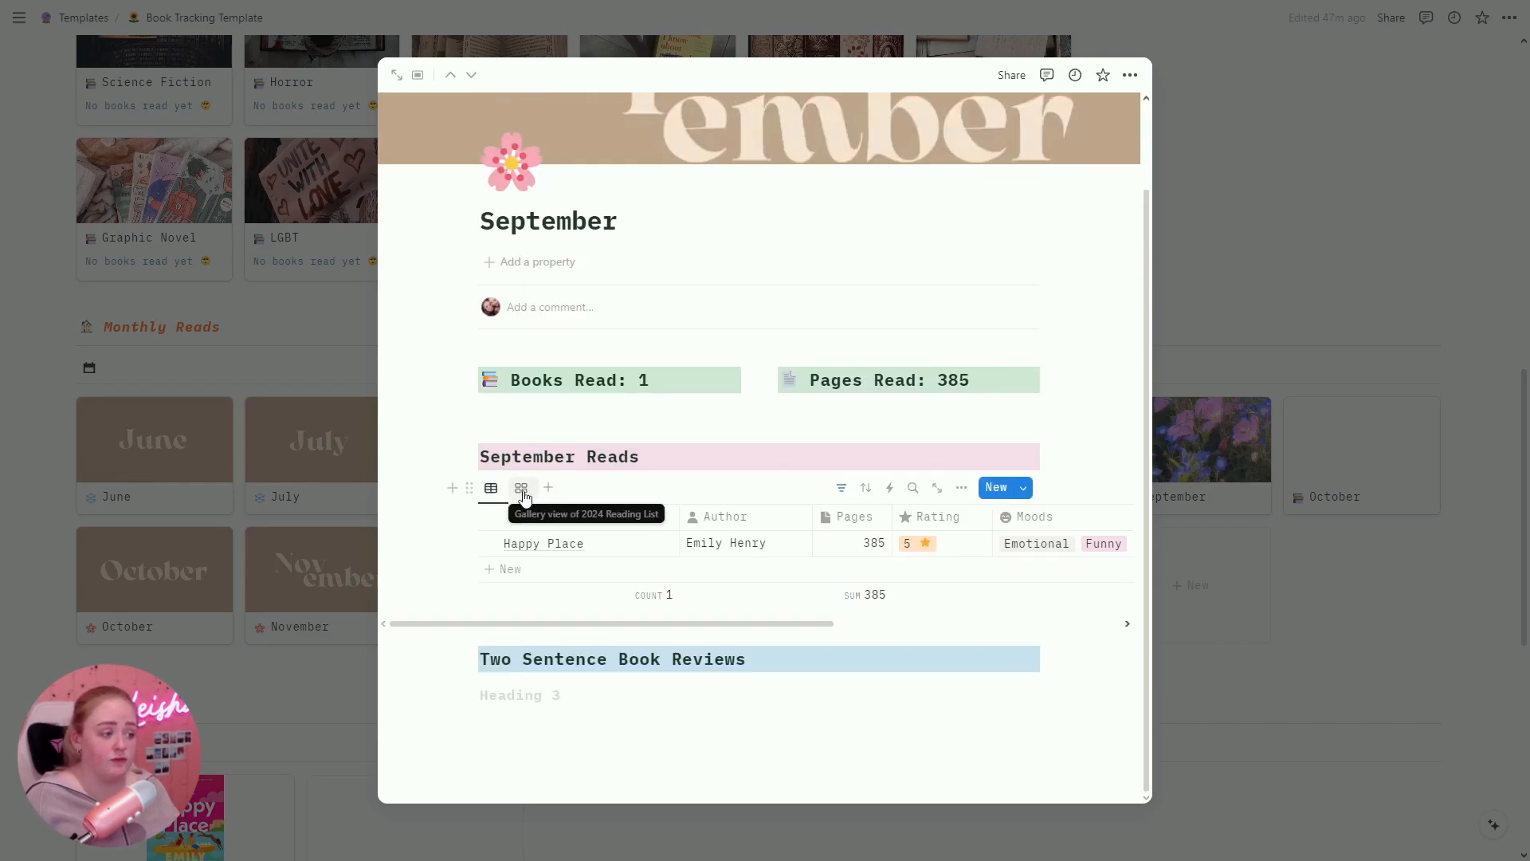
left_click(522, 489)
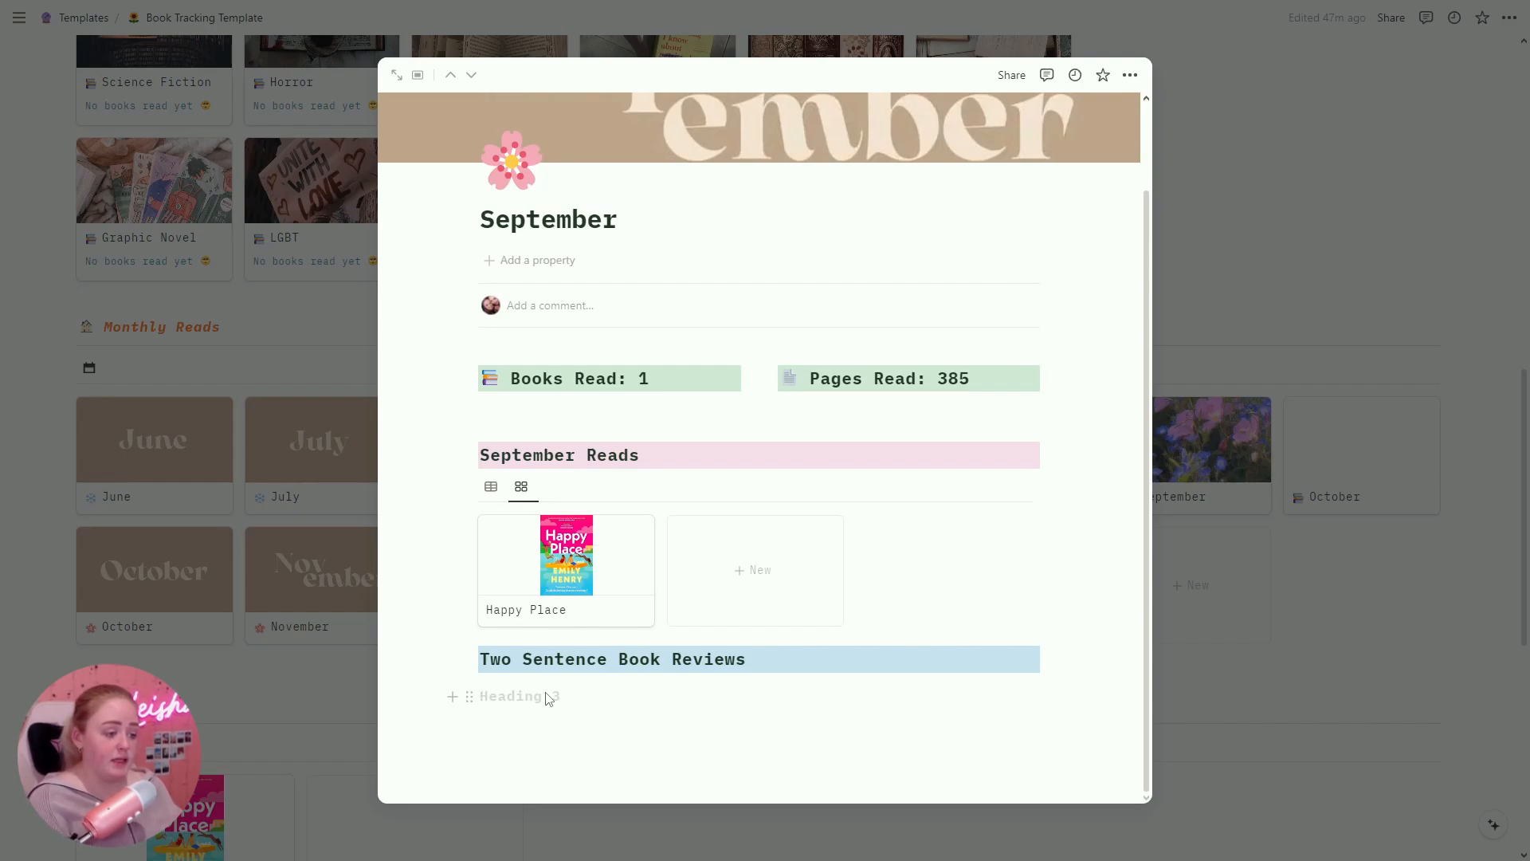
Step: Write the 'Happy Place - Emily Henry' heading, a 5-star rating and the two-sentence review
type("Happy Place - Emily Henry")
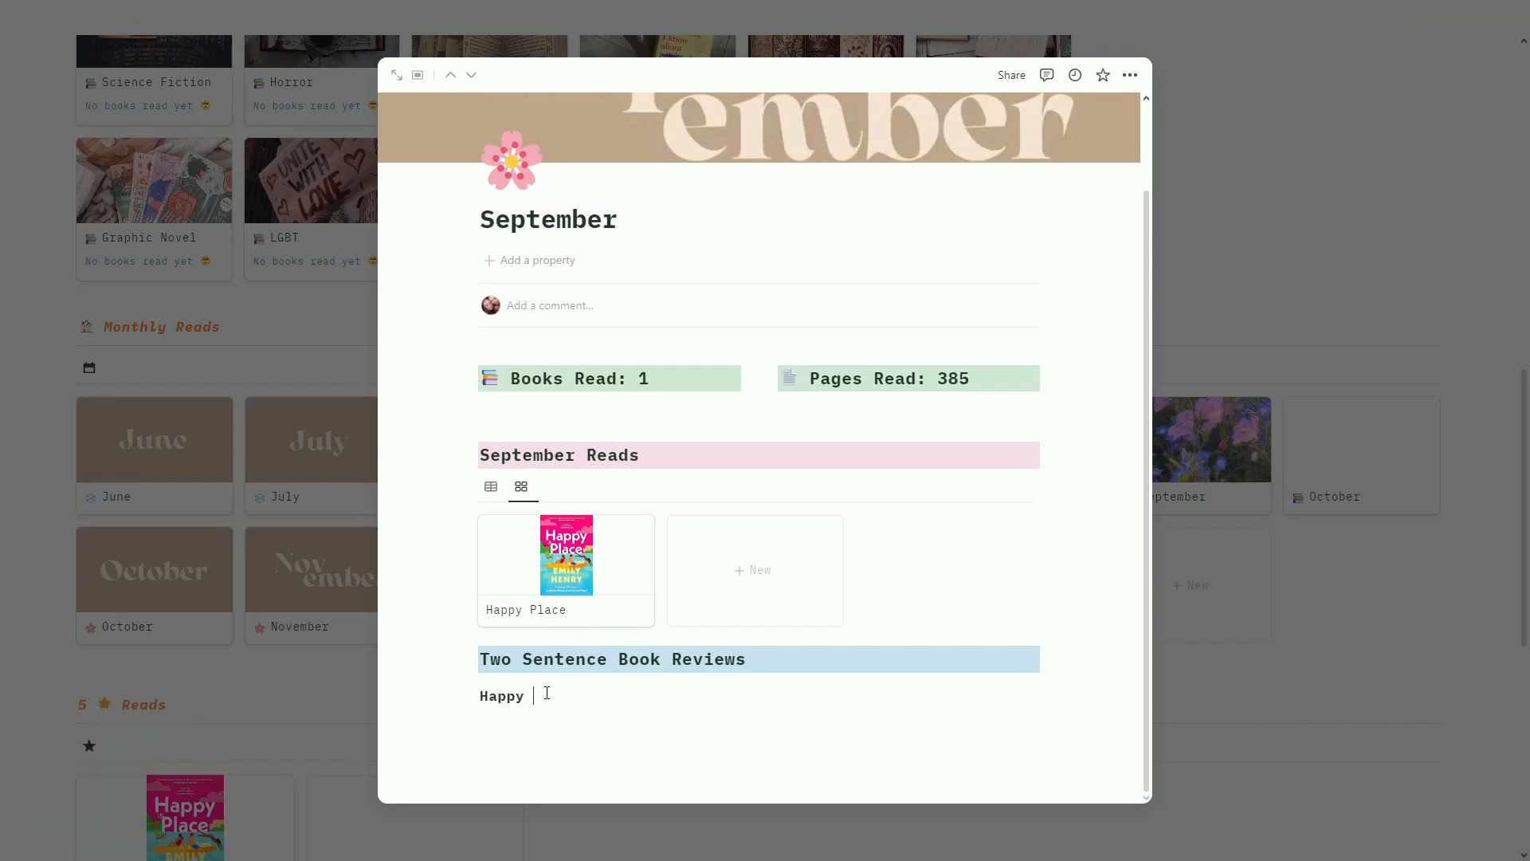
key("Return")
type("5 :star")
key("Return")
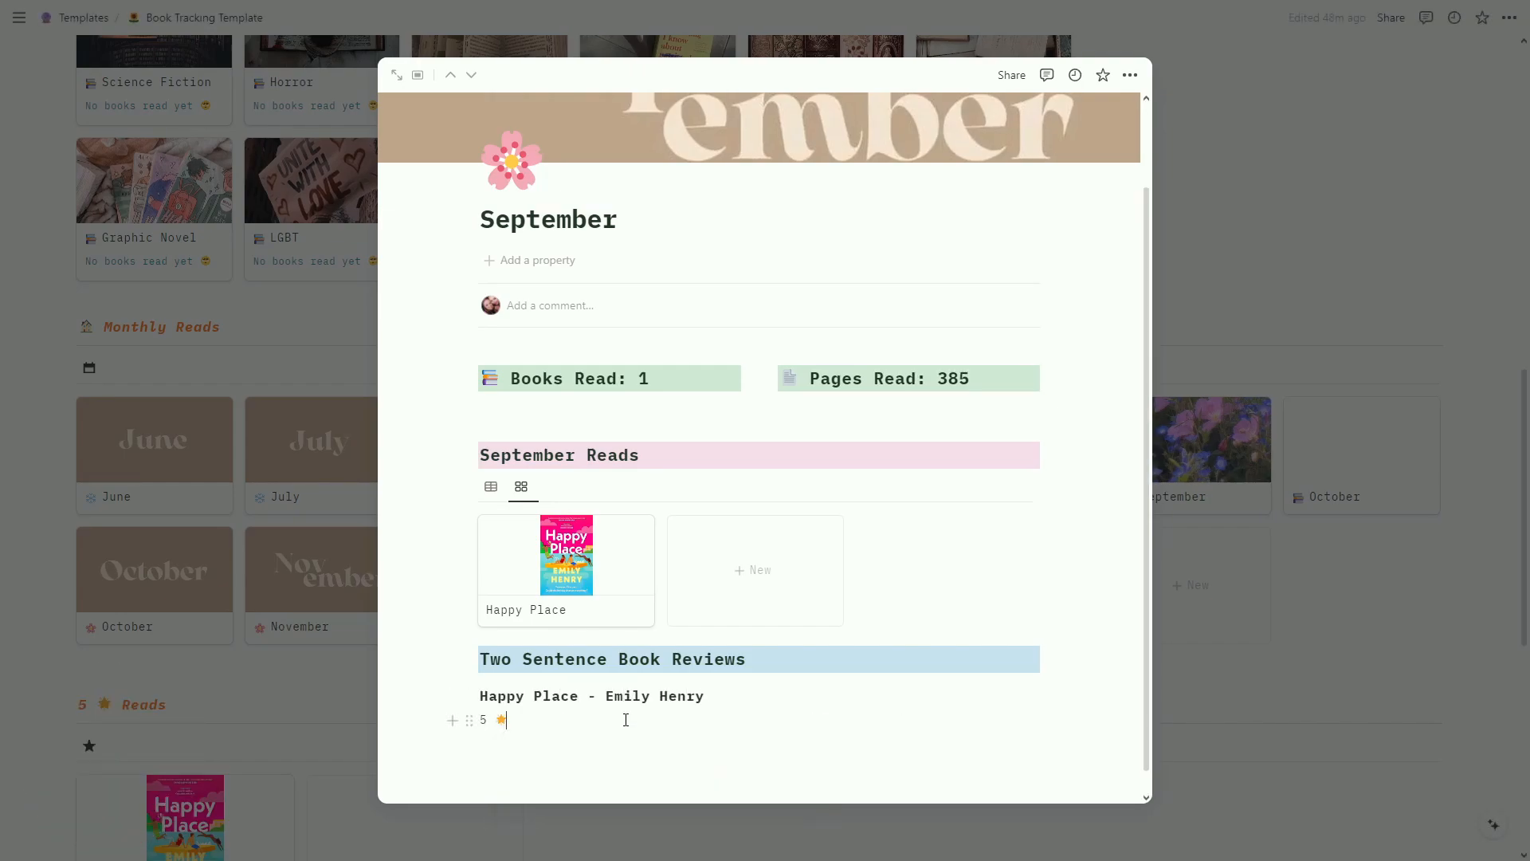
key("Return")
type("What feels like a very realistic second chance lo")
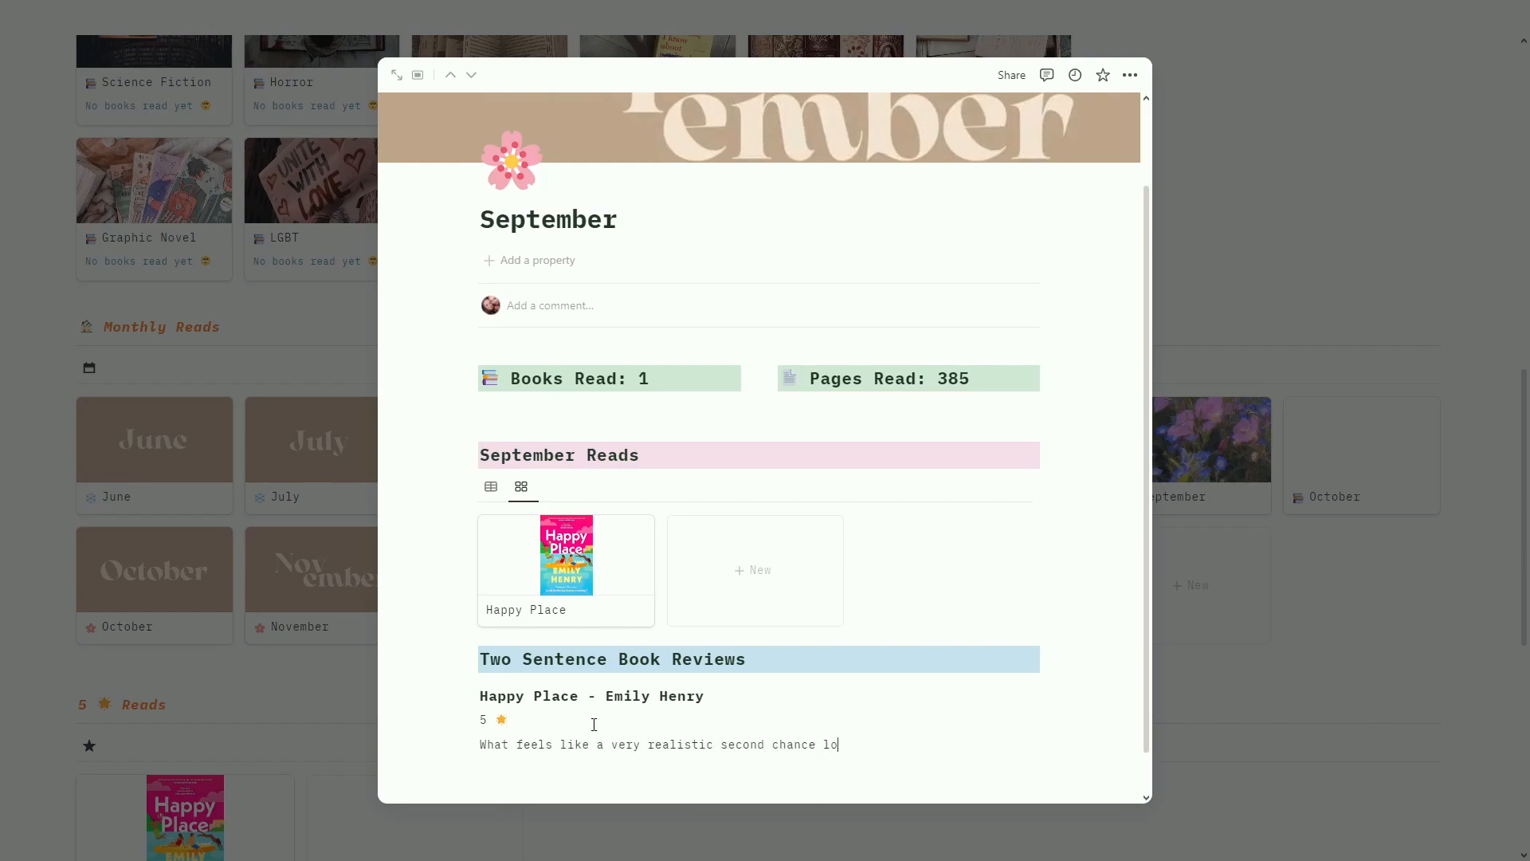
type("ve. A heartwarming and soul crushing book at the same time.")
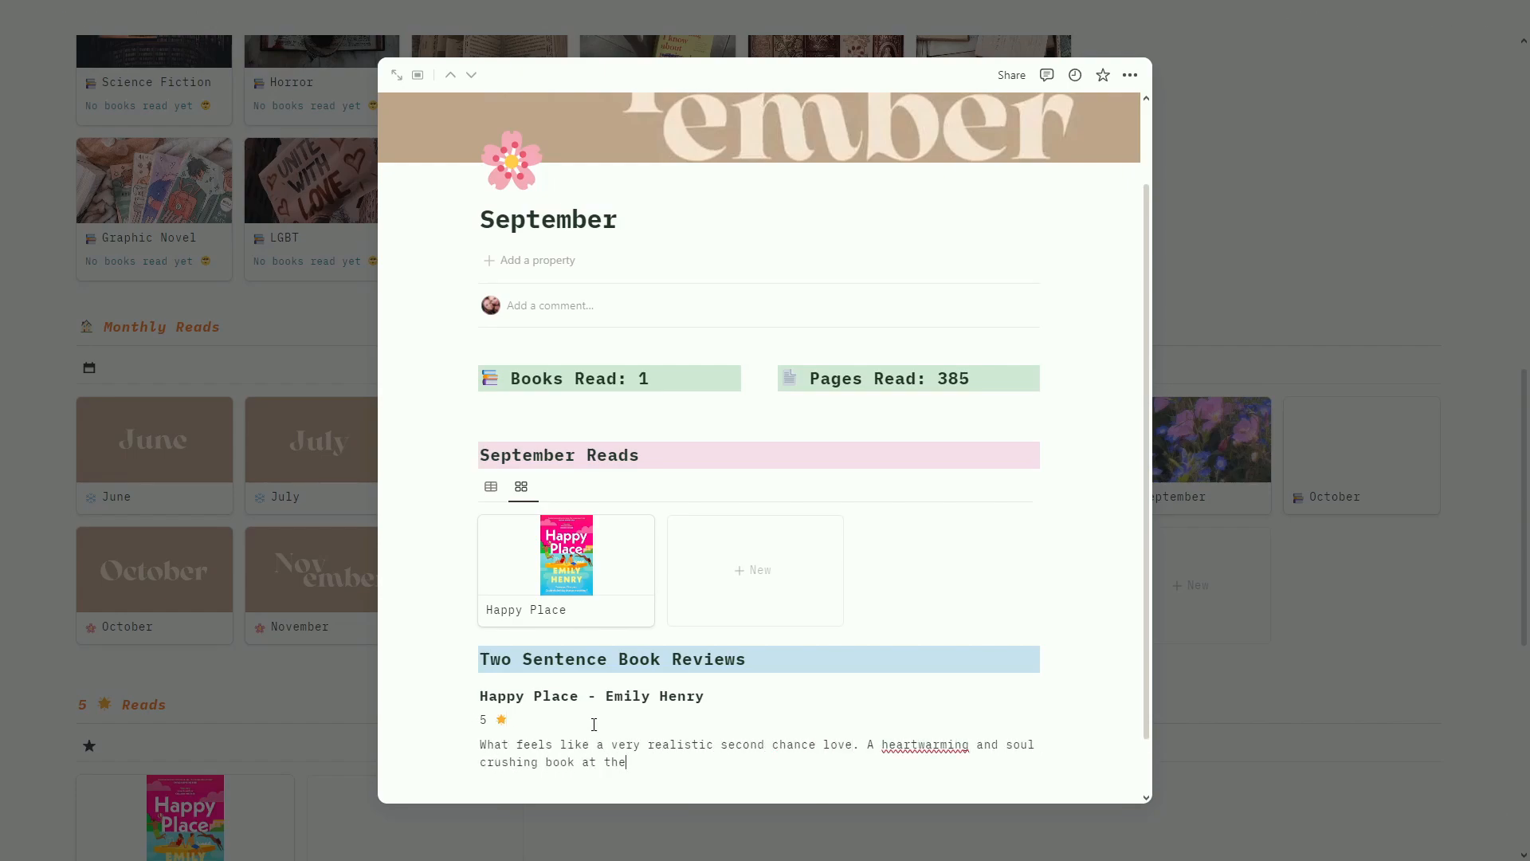
left_click(914, 745)
type("-")
scroll(797, 694, "down", 1)
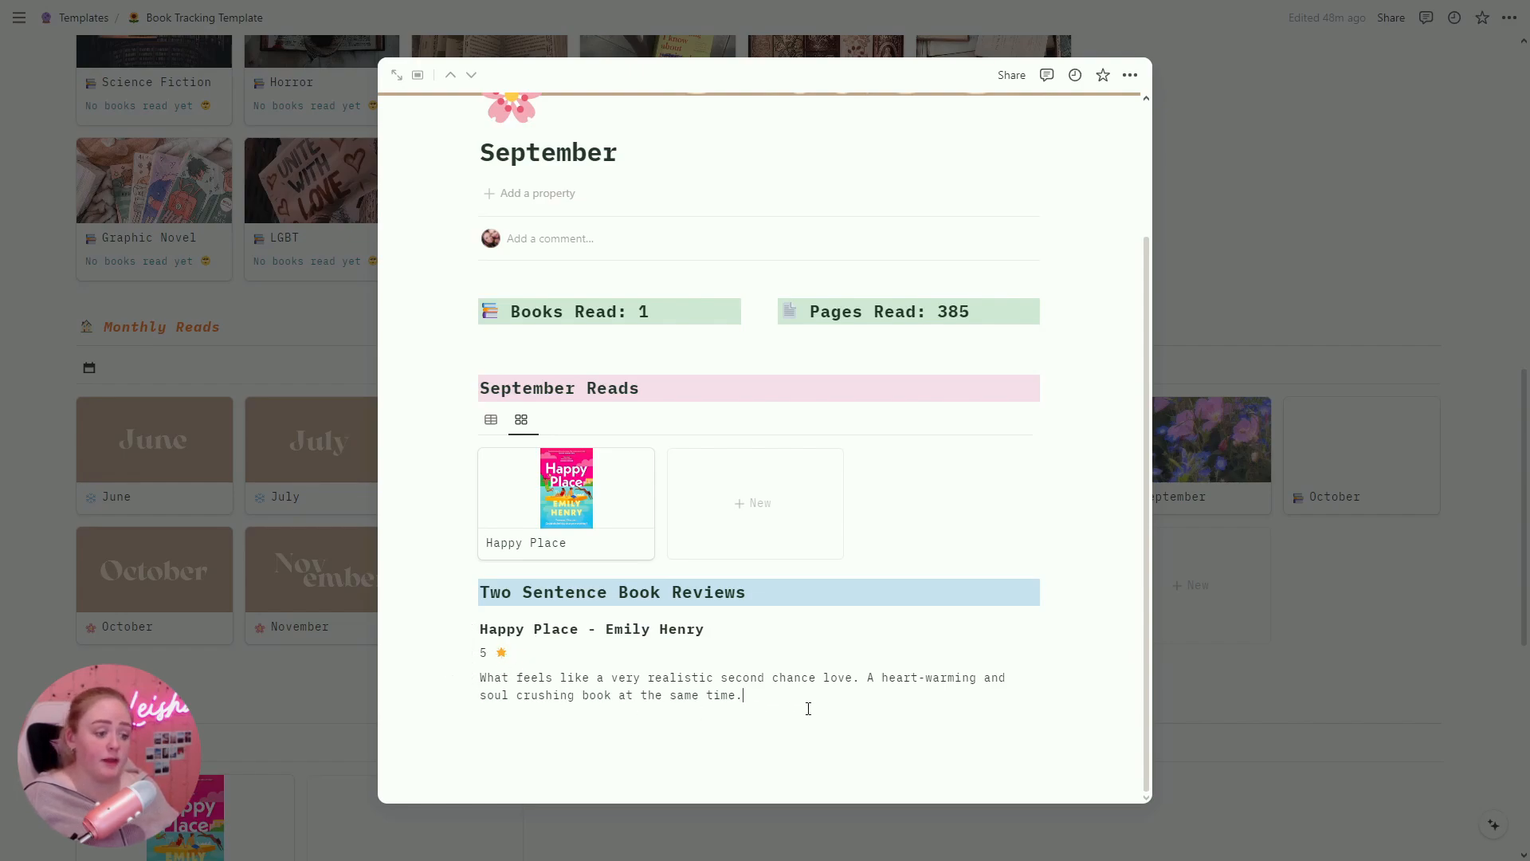
Step: Add a divider below the review and close the September page
key("Return")
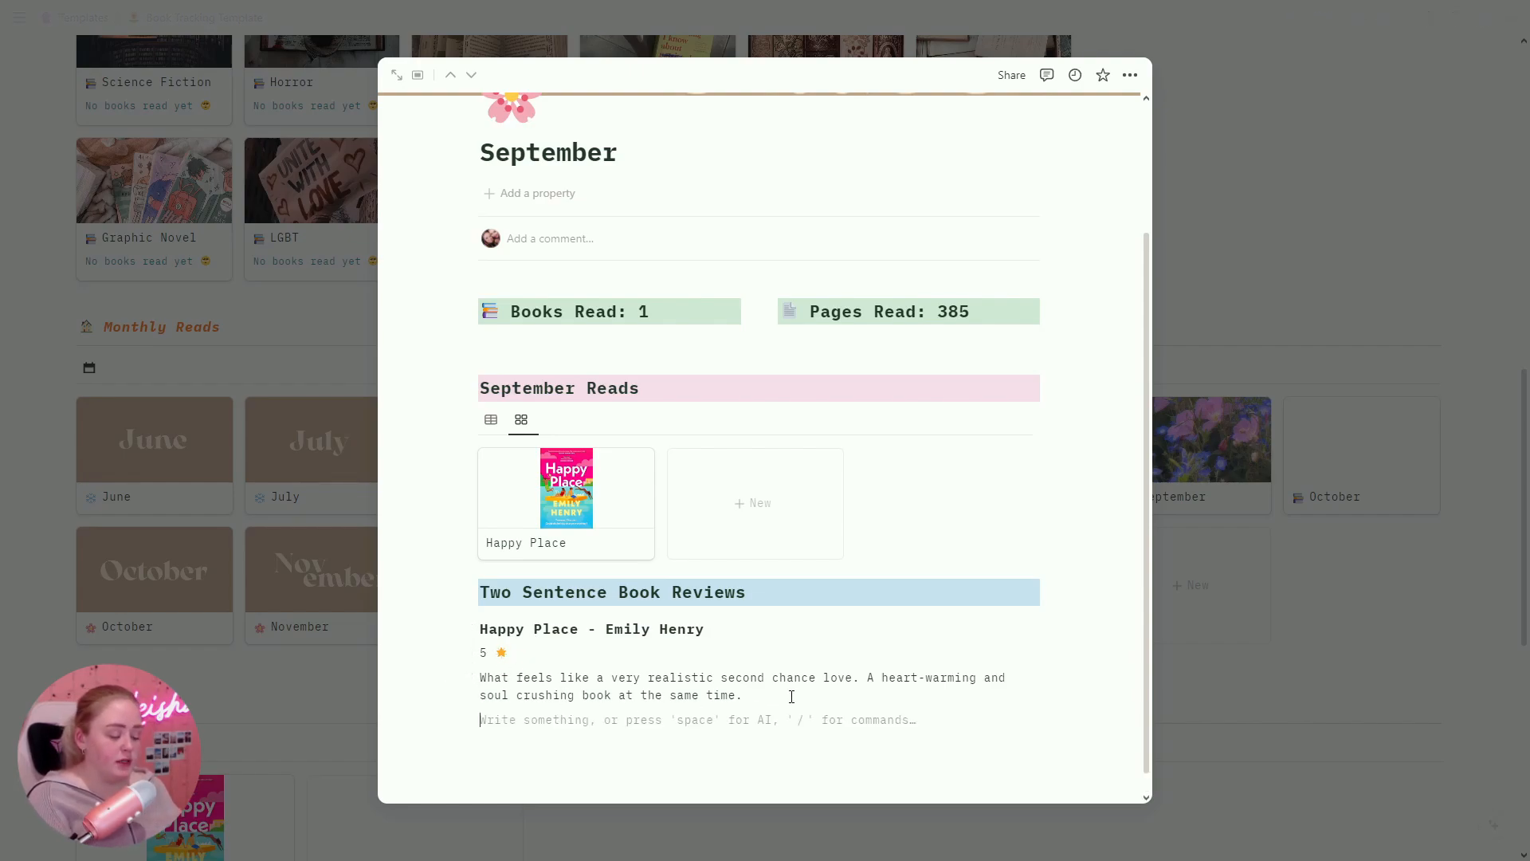
type("/div")
key("Return")
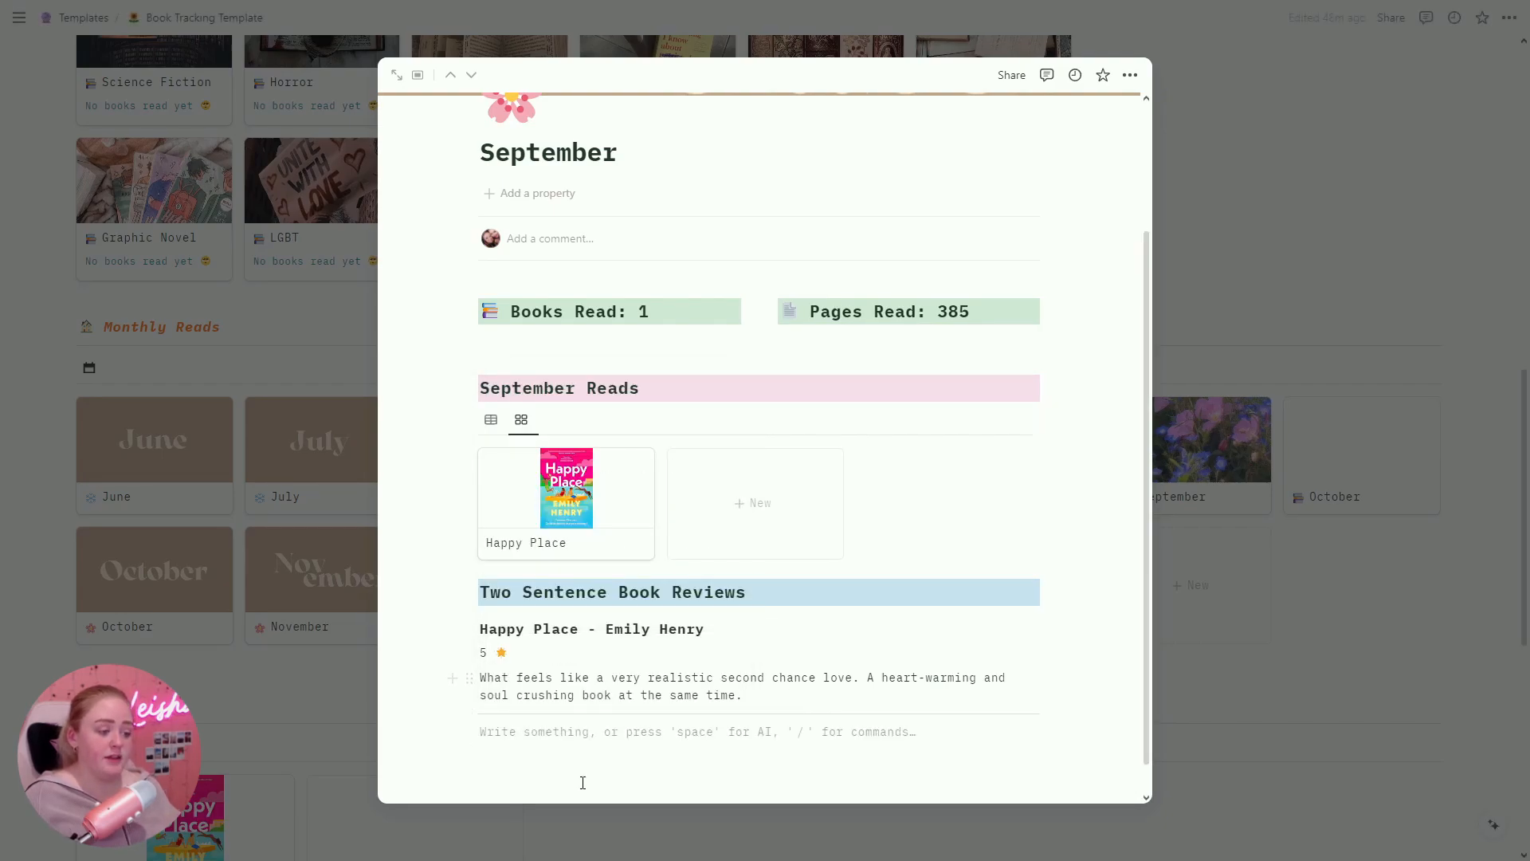
scroll(663, 714, "down", 1)
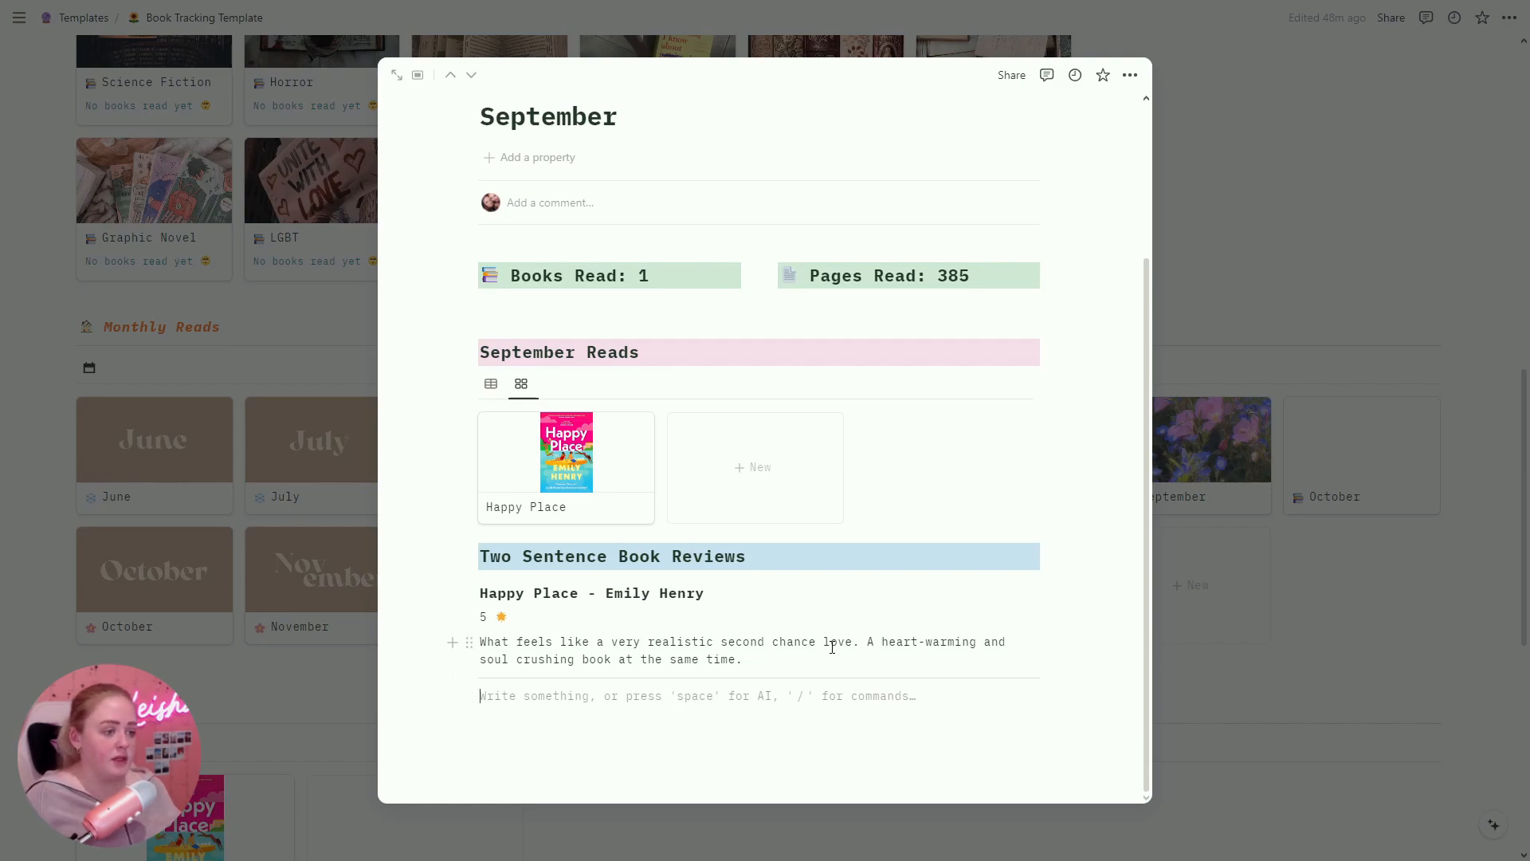
left_click(1329, 632)
scroll(1347, 661, "up", 6)
scroll(1361, 692, "up", 2)
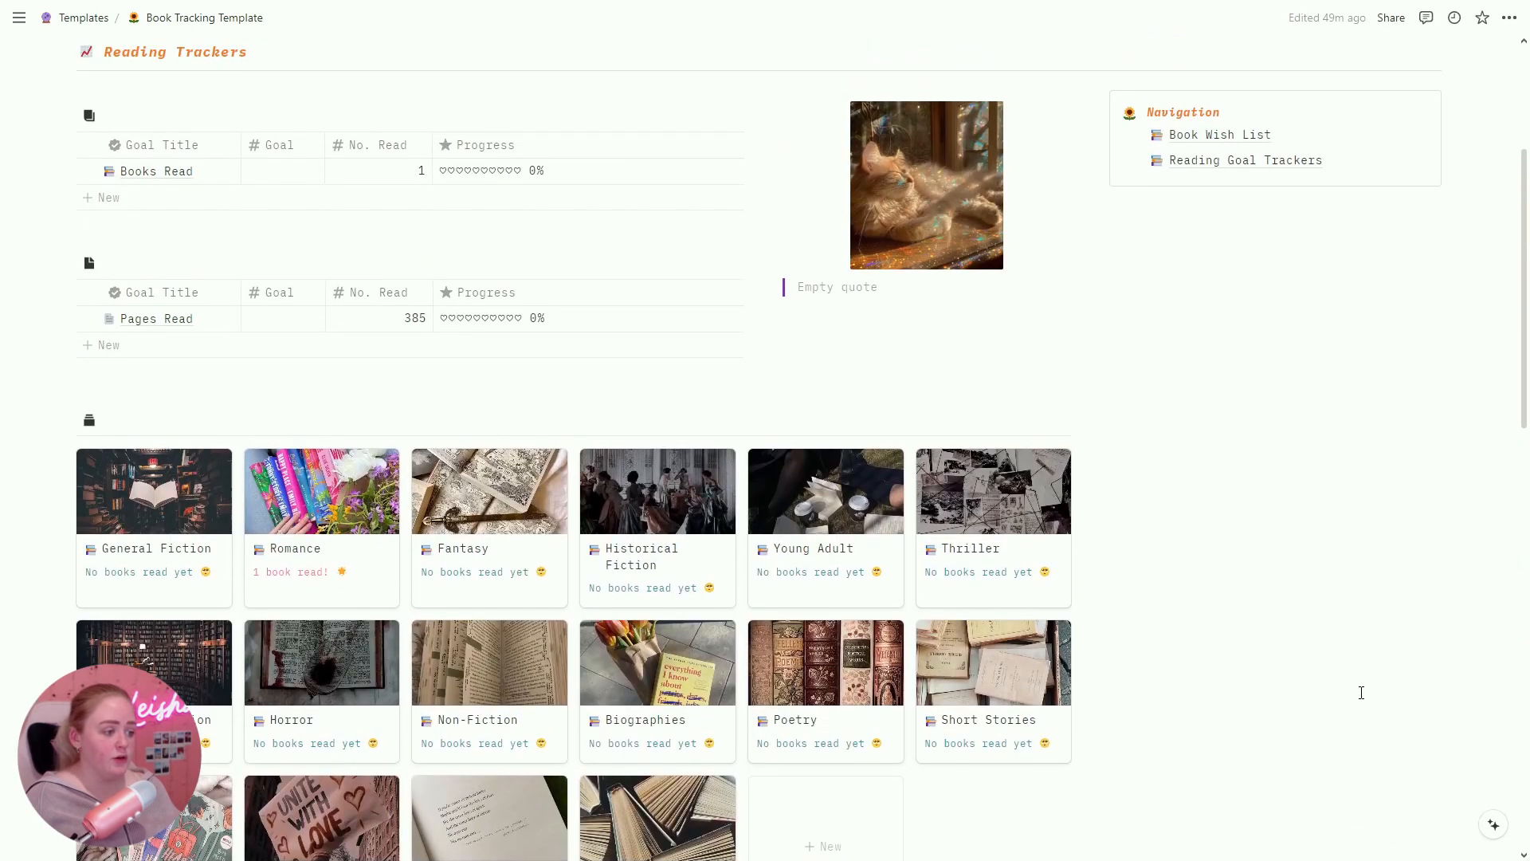
scroll(1361, 693, "down", 1)
scroll(1361, 692, "up", 1)
scroll(1361, 692, "up", 1)
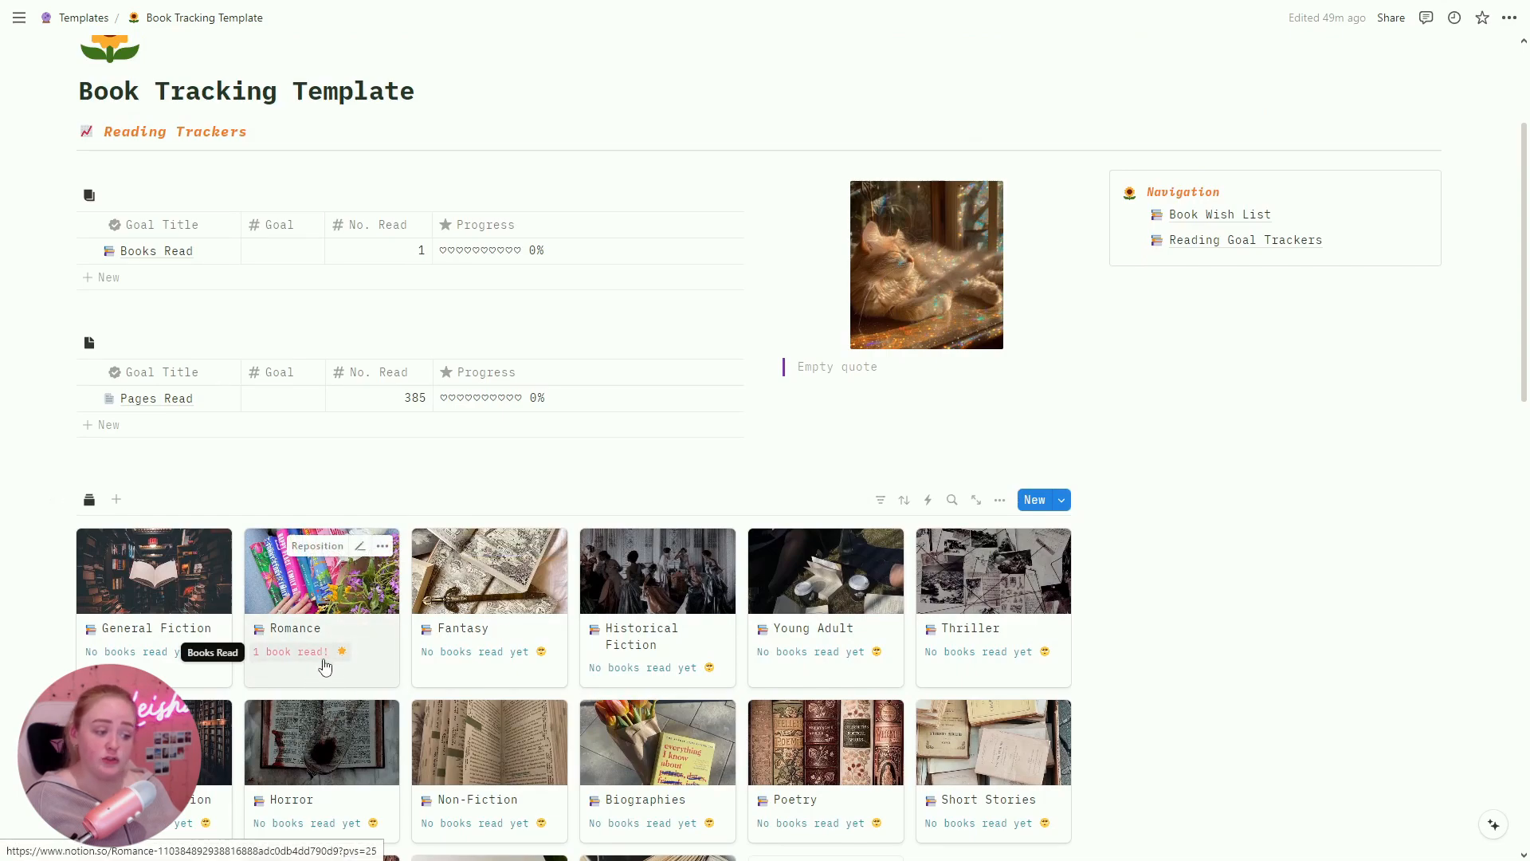
left_click(378, 606)
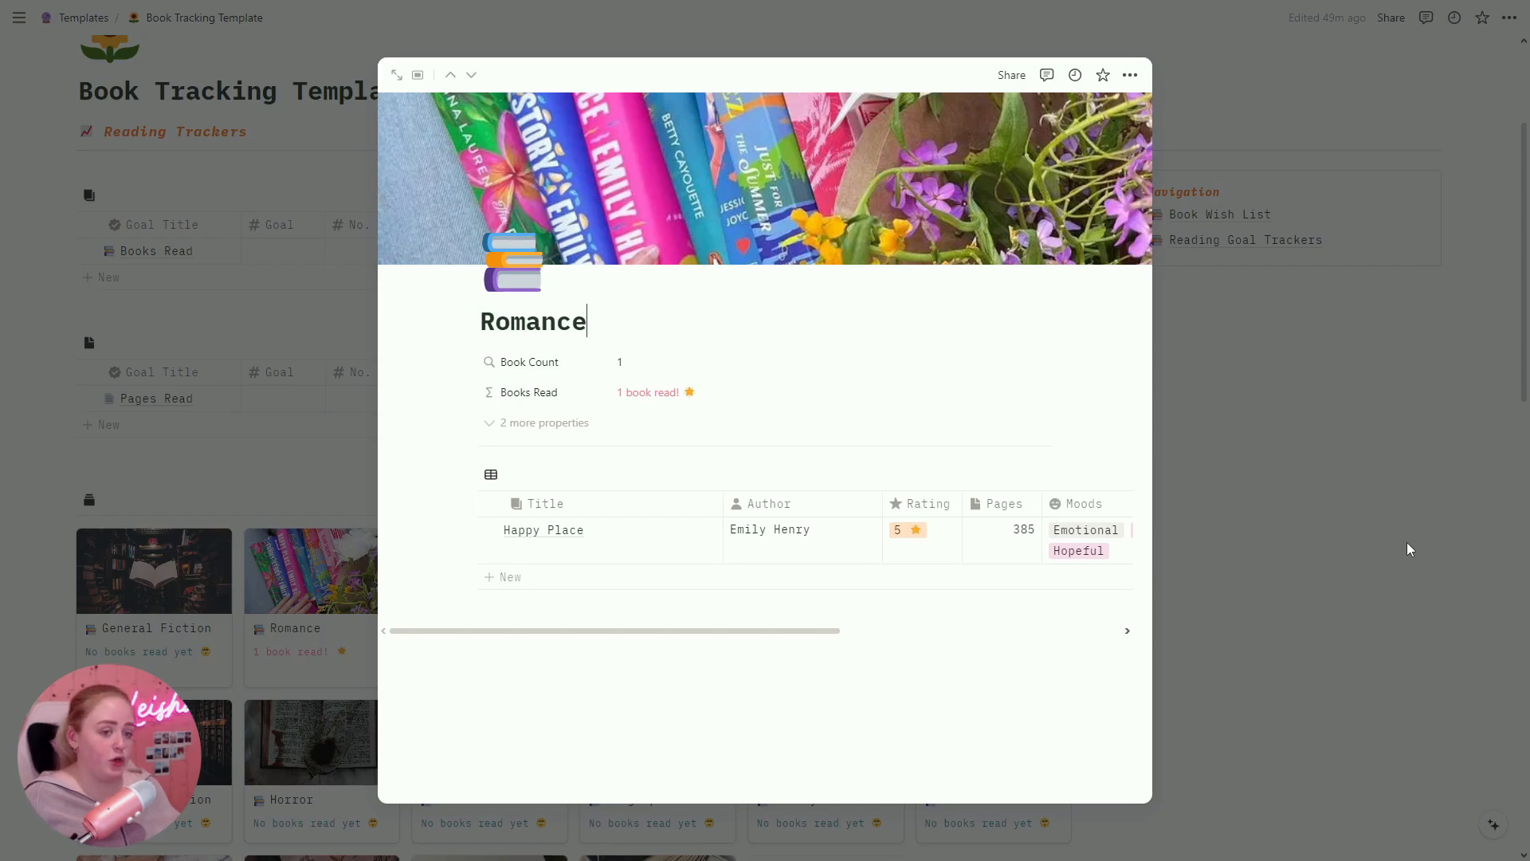
left_click(1444, 583)
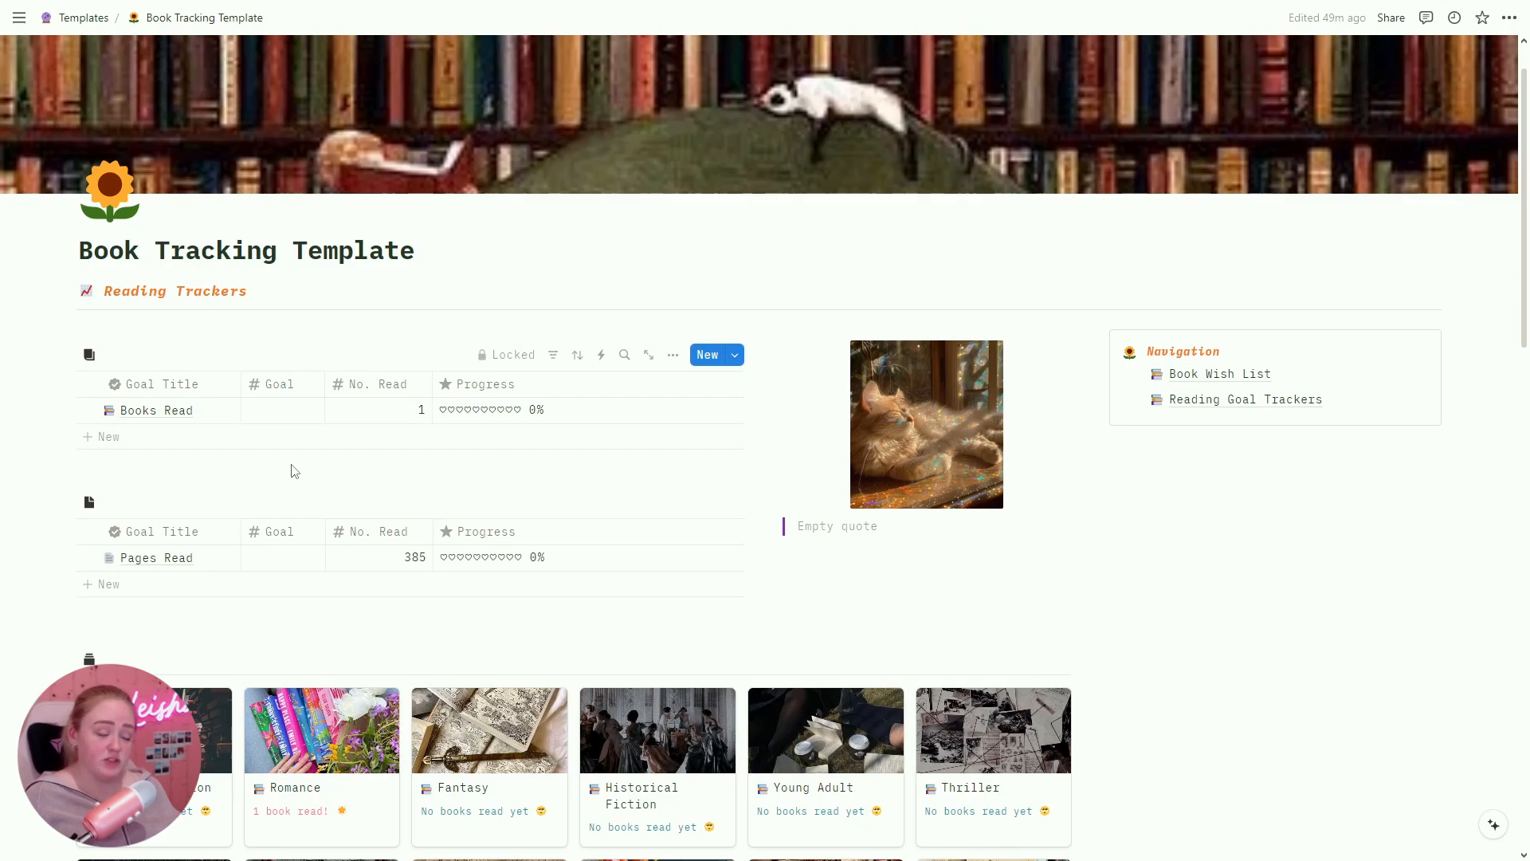
Step: Enter a Books Read goal of 10 and a Pages Read goal of 1000
left_click(273, 411)
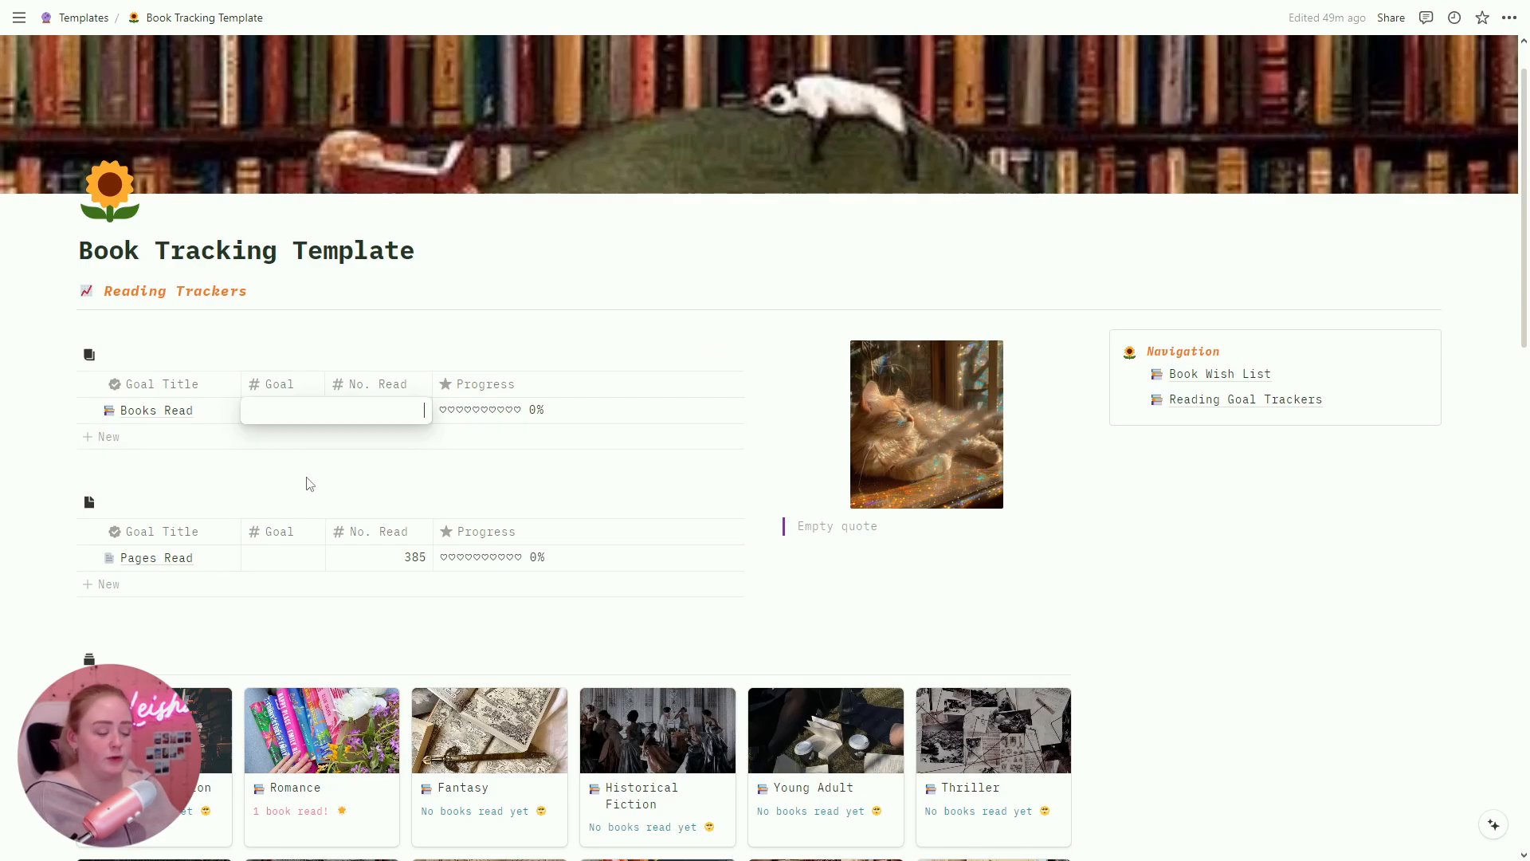
type("10")
key("Return")
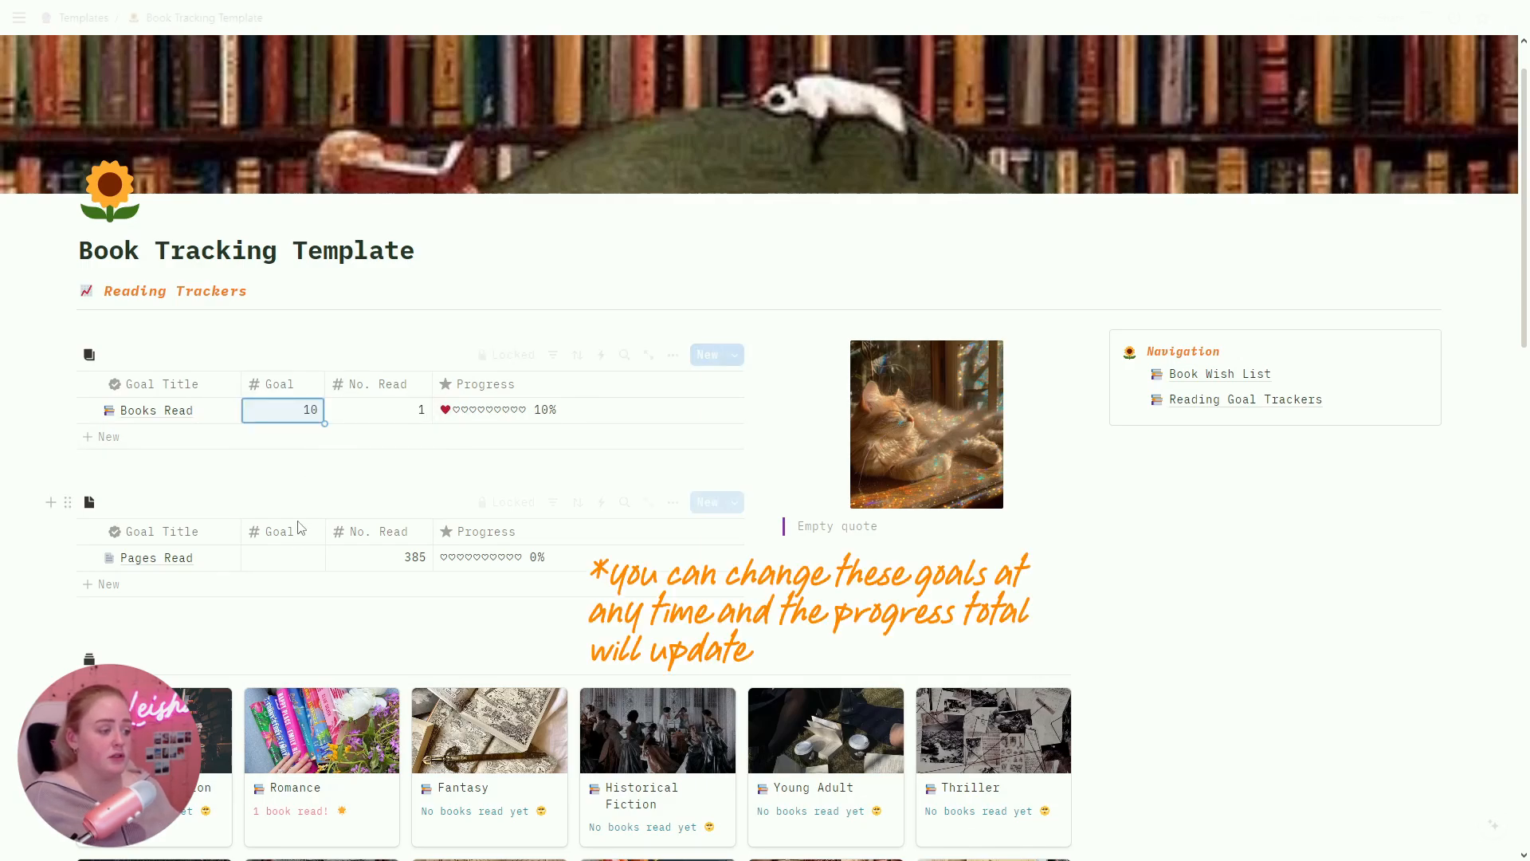
left_click(293, 560)
type("1000")
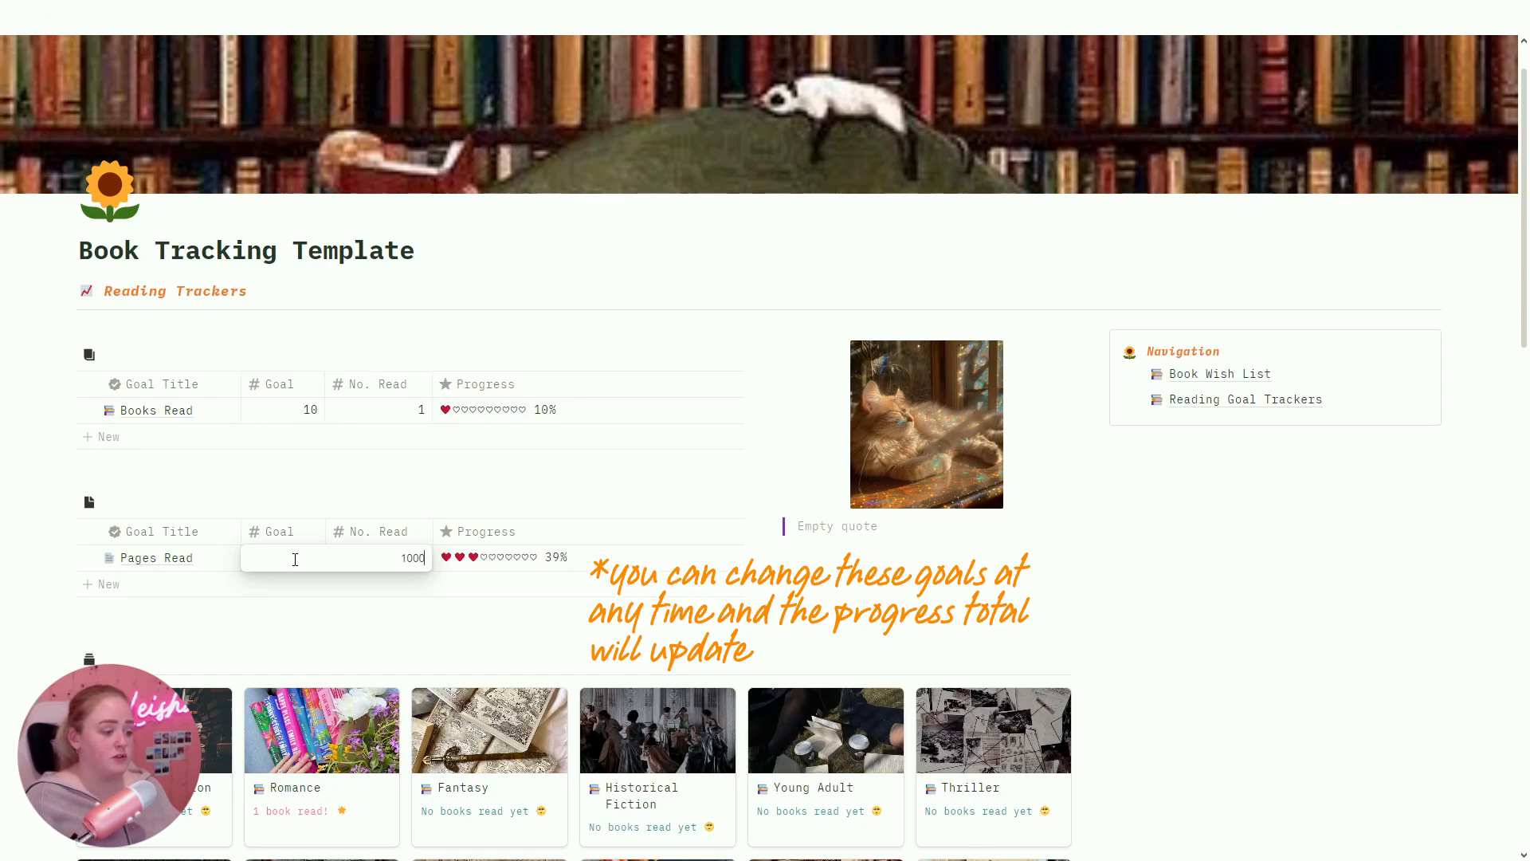
key("Return")
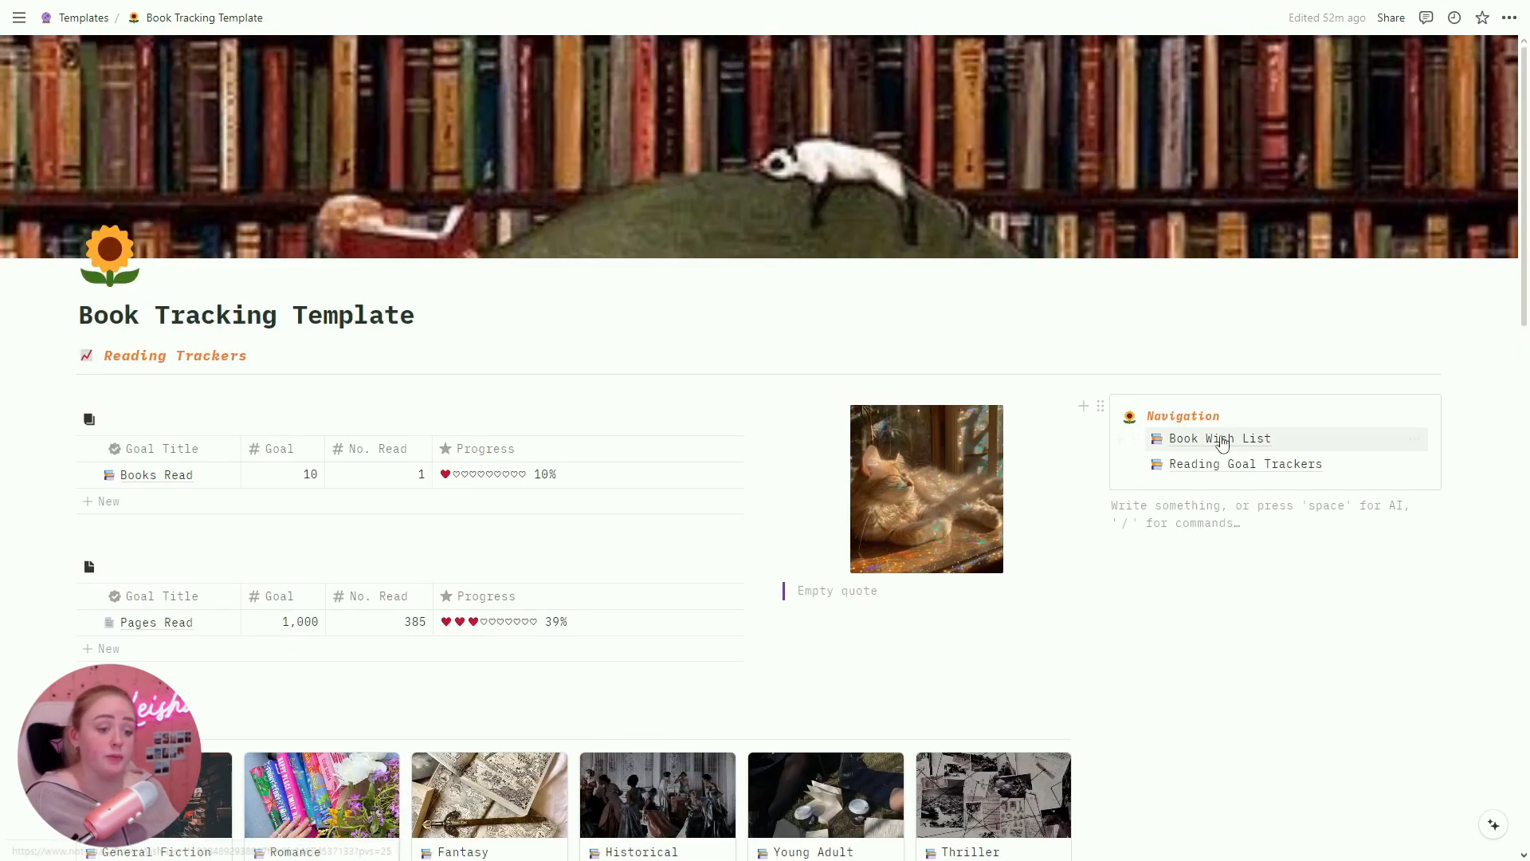
Step: In the Book Wish List, add Beach Read by Emily Henry as Romance from Example Store
left_click(1220, 438)
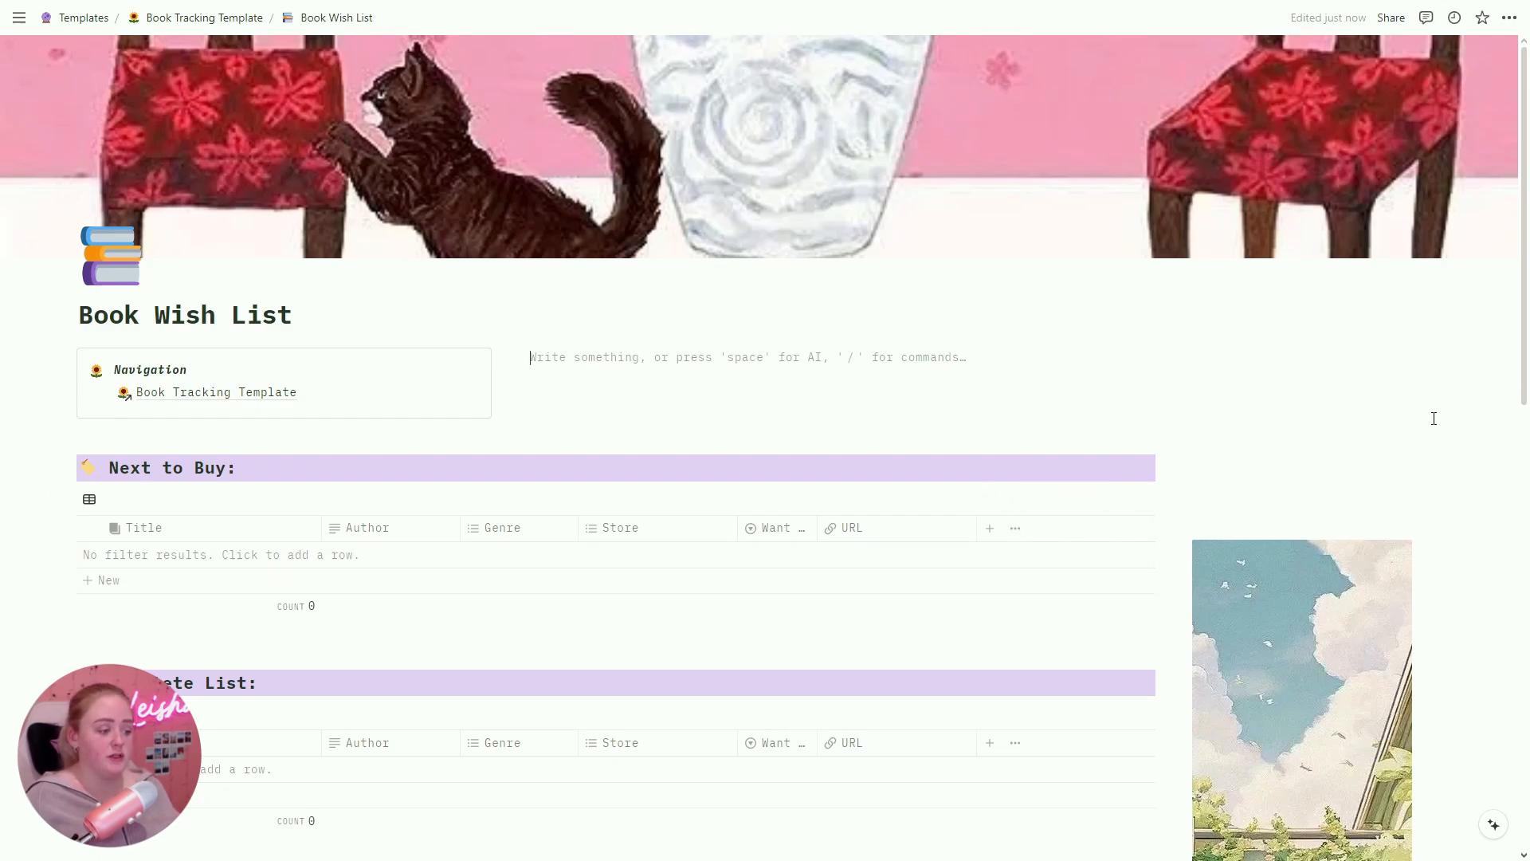
scroll(280, 755, "down", 1)
left_click(120, 715)
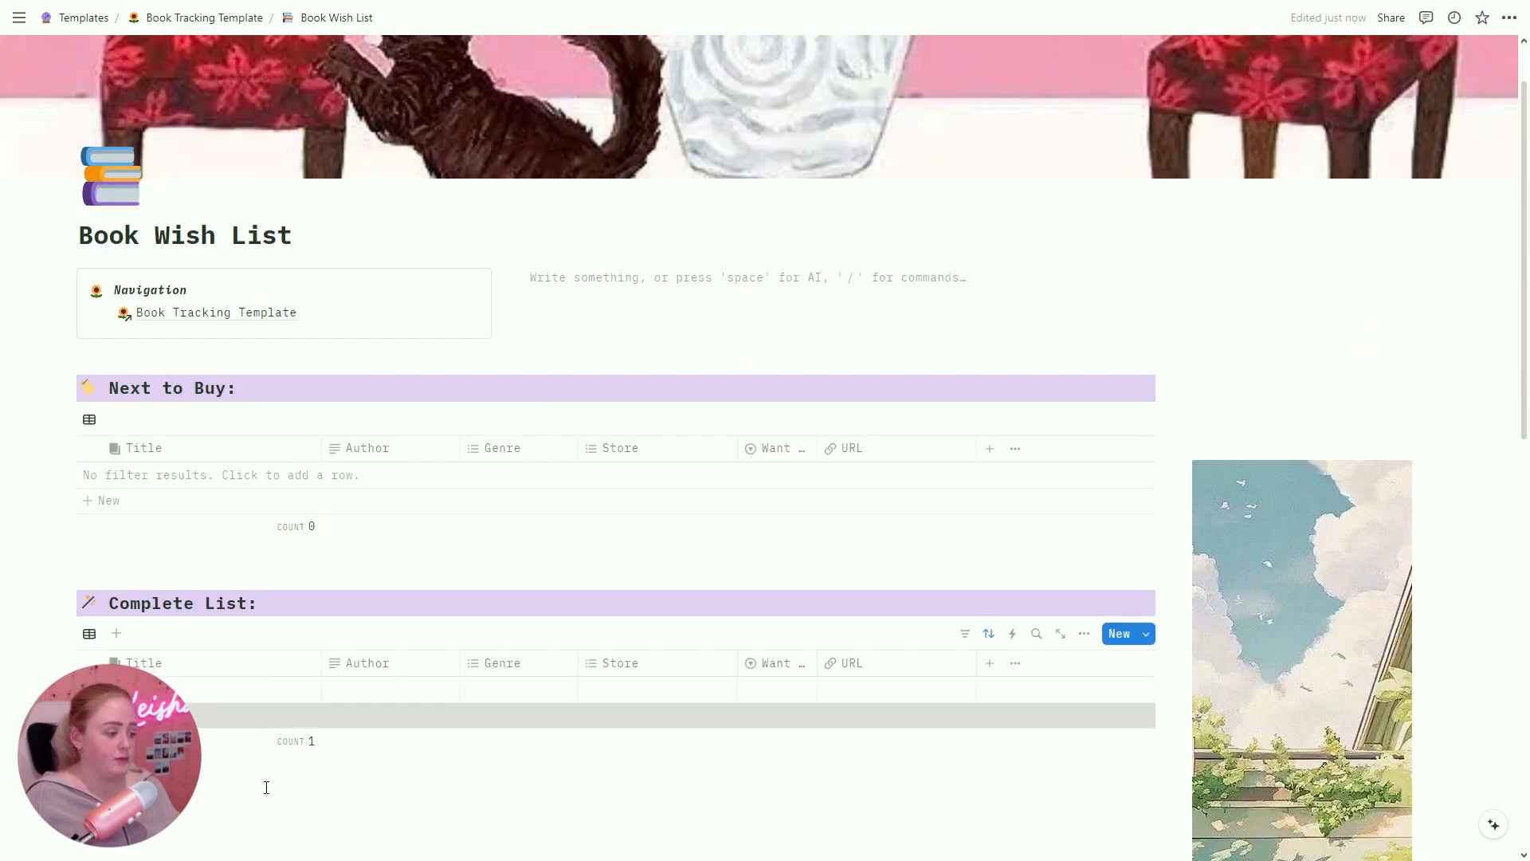
type("Beach Read")
key("Tab")
type("Emily Henry")
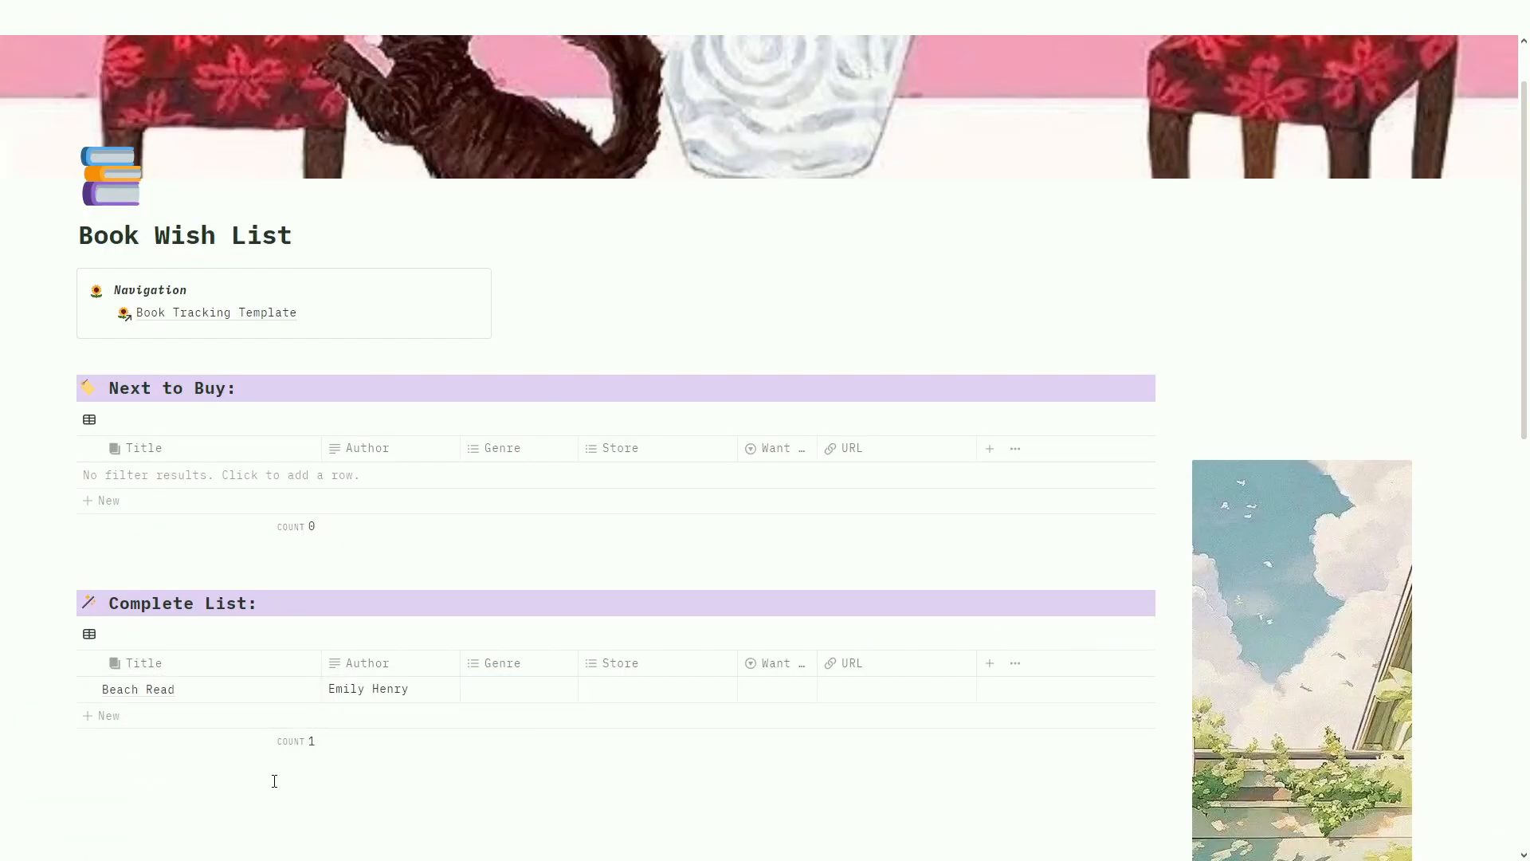
left_click(518, 689)
left_click(510, 638)
left_click(648, 691)
left_click(647, 741)
left_click(712, 640)
left_click(777, 689)
left_click(793, 734)
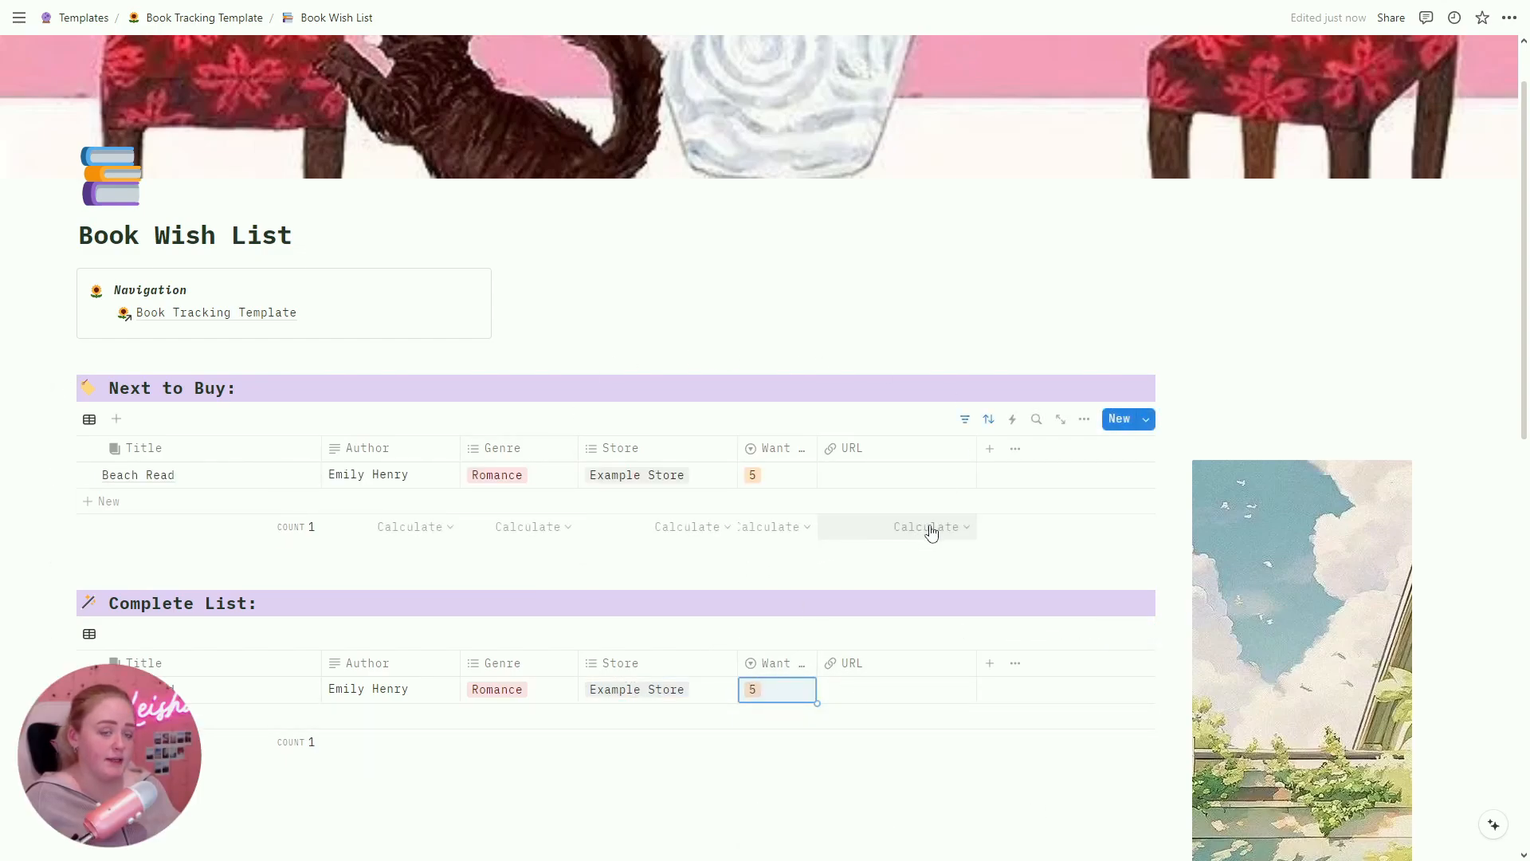
Step: Add Book Lovers as Romance from Example Store, with want 5 and Beach Read's want 4
left_click(168, 716)
type("Book Lovers")
left_click(518, 716)
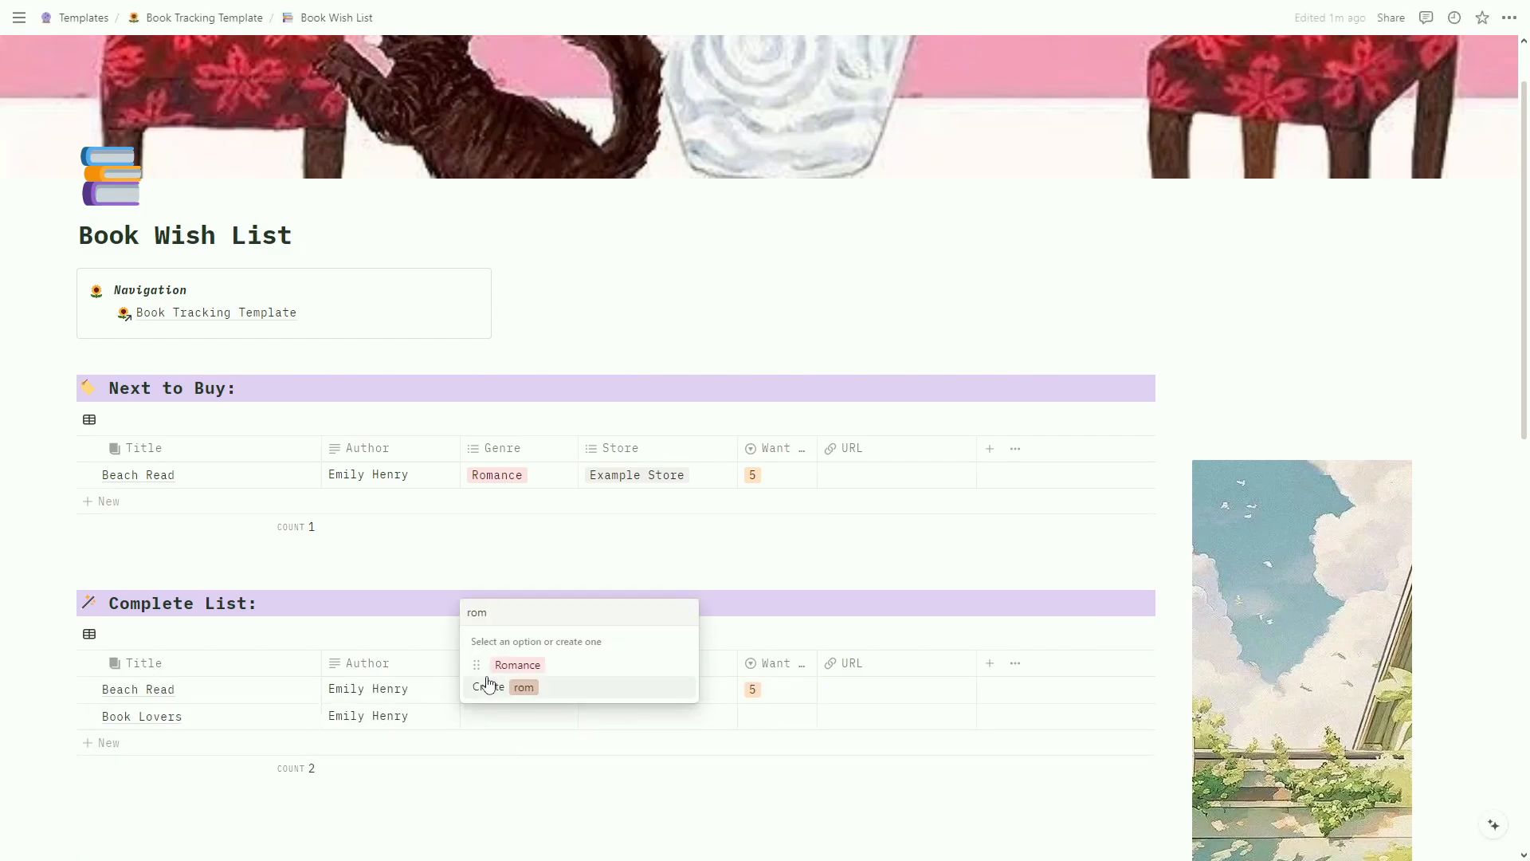
left_click(510, 663)
left_click(637, 716)
left_click(638, 768)
left_click(779, 719)
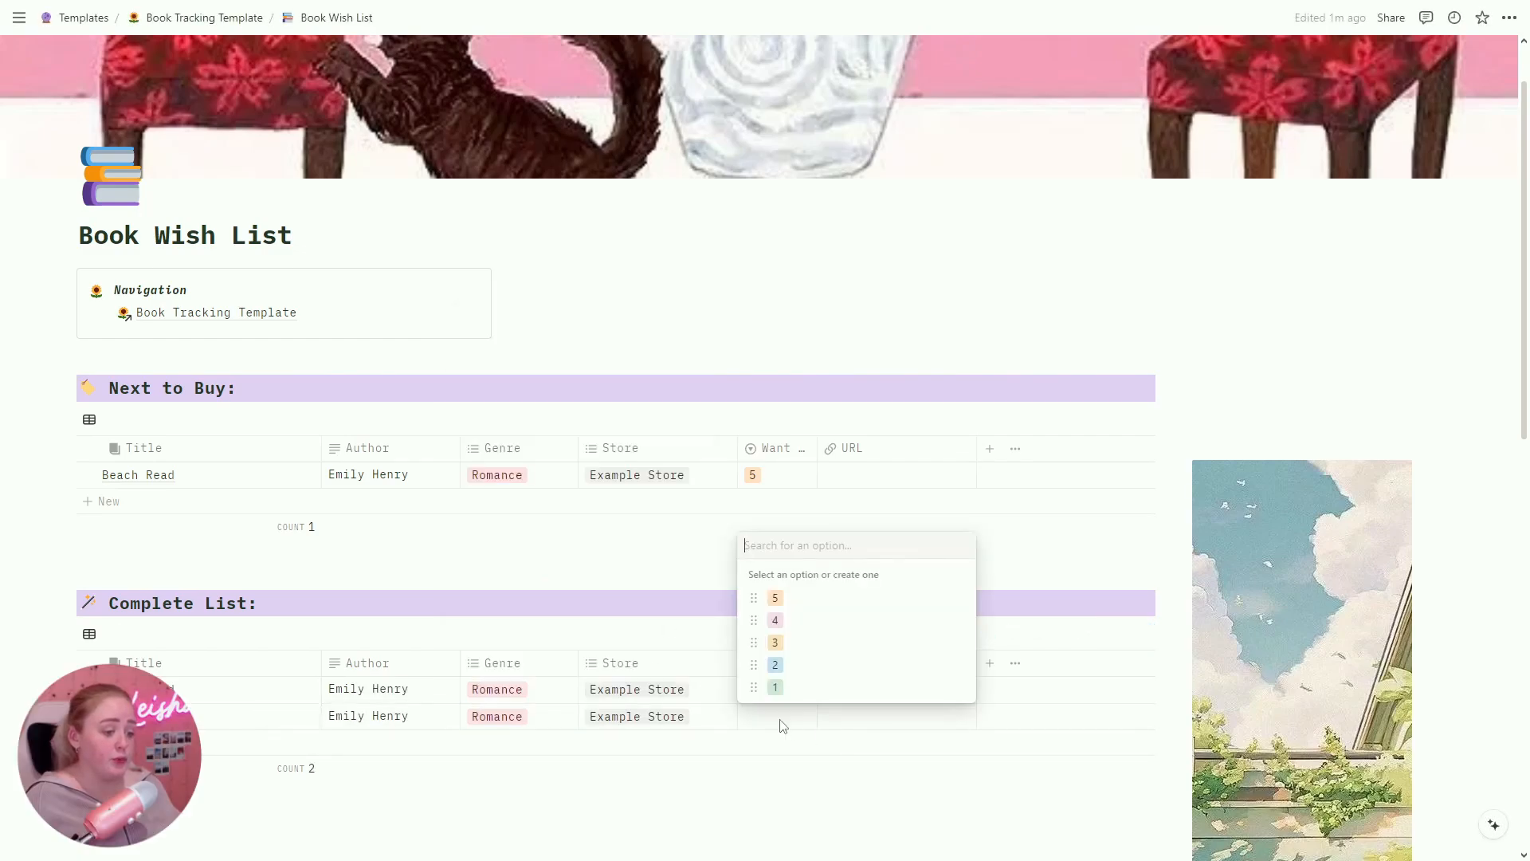
left_click(793, 620)
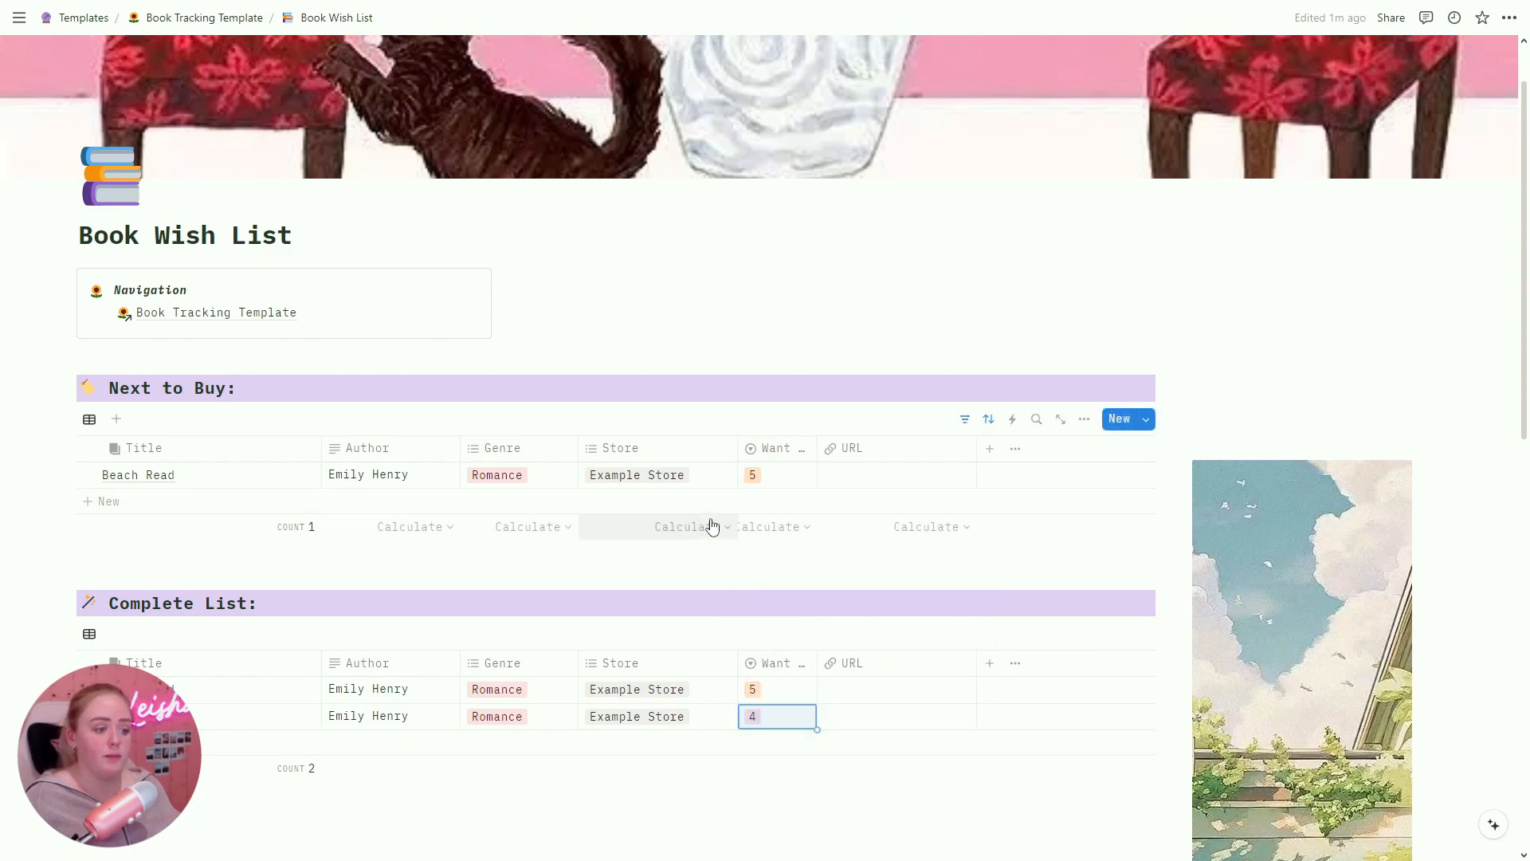
left_click(781, 724)
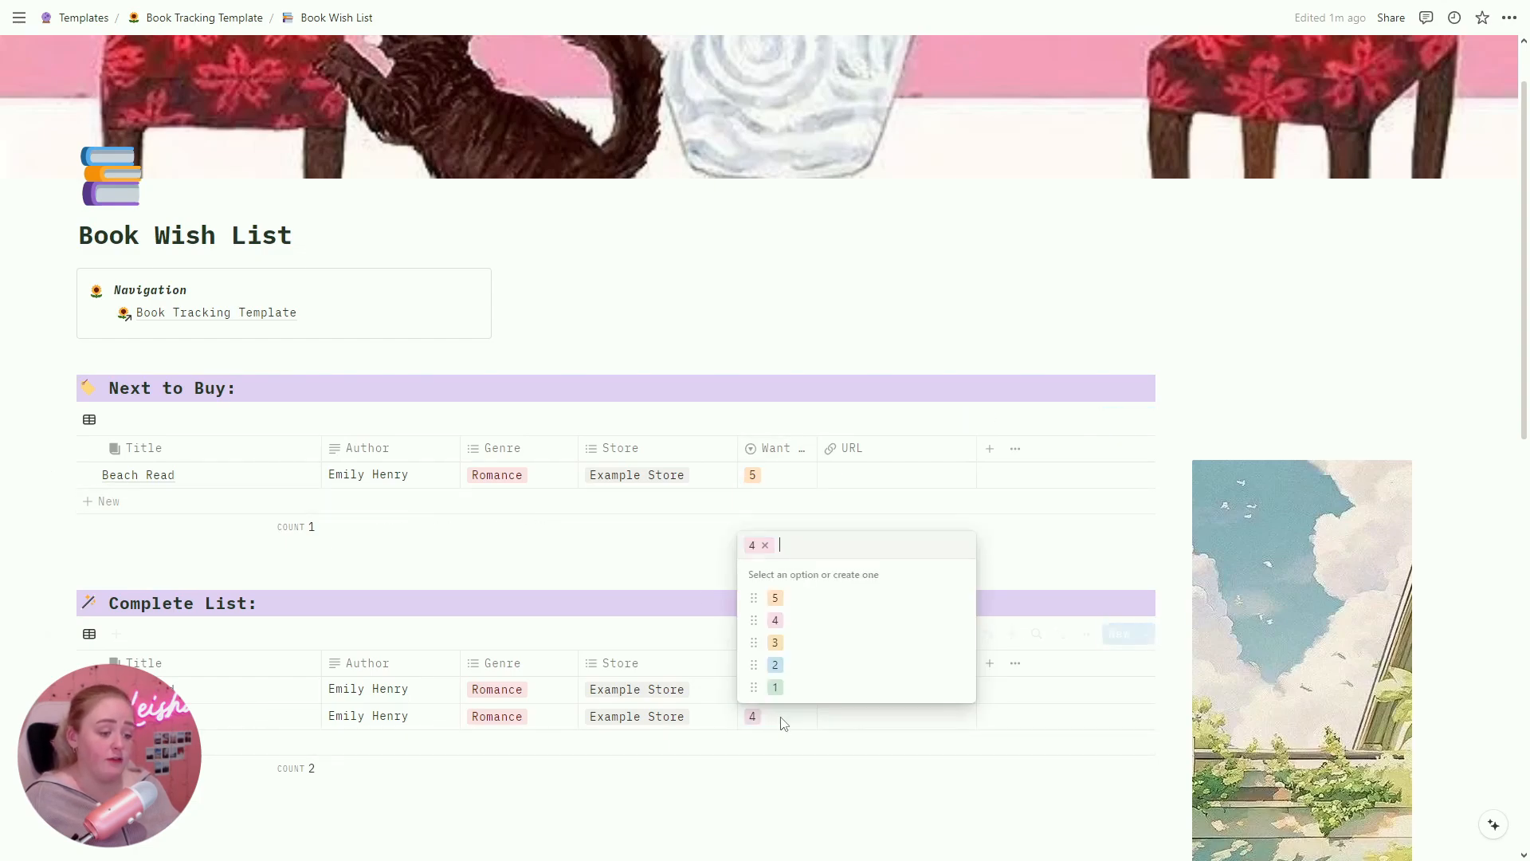
left_click(777, 598)
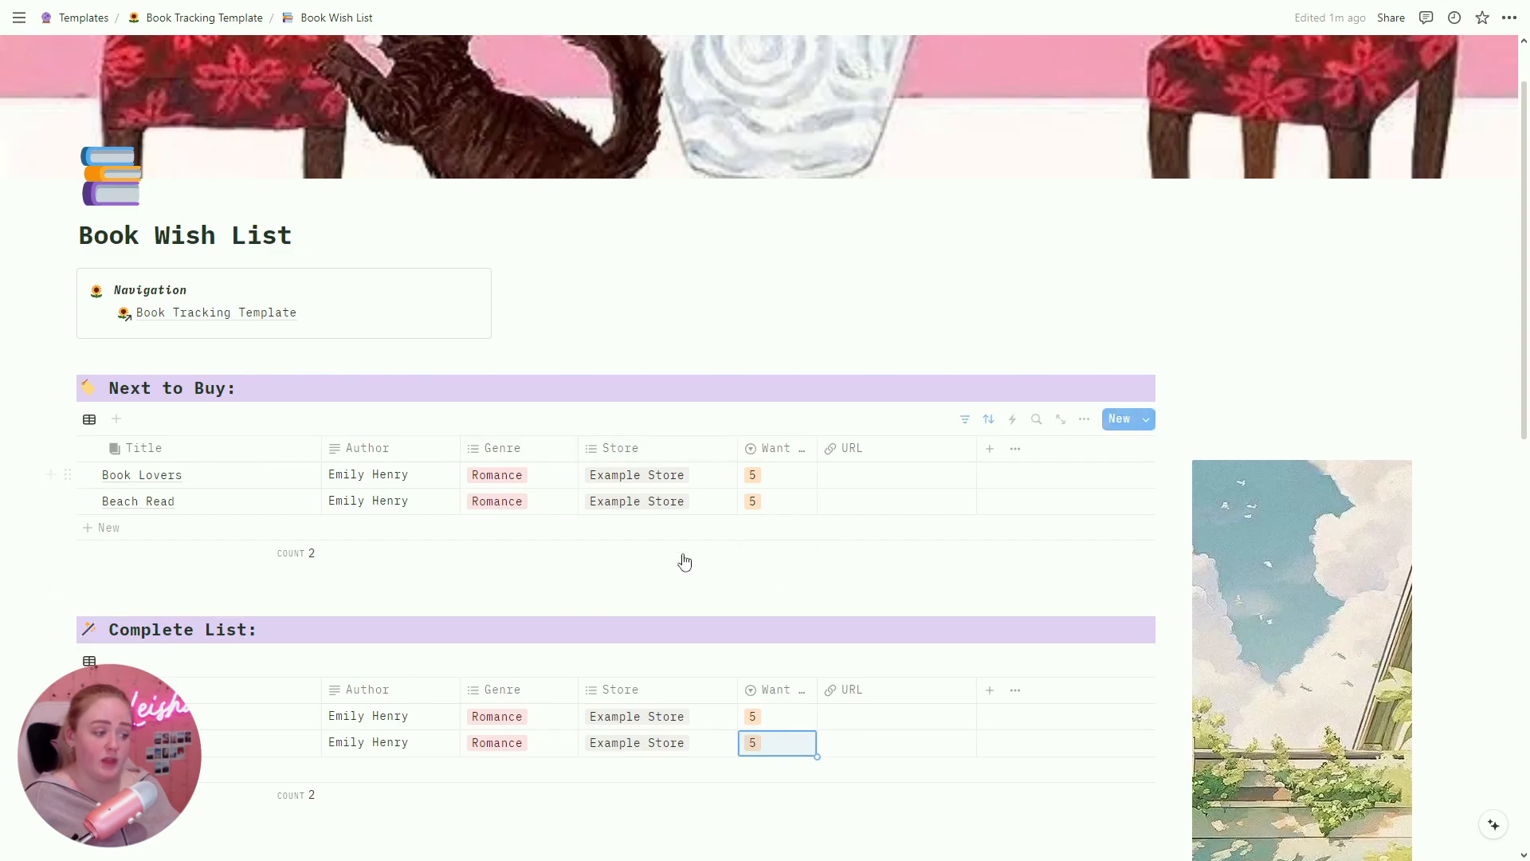
left_click(781, 721)
left_click(807, 623)
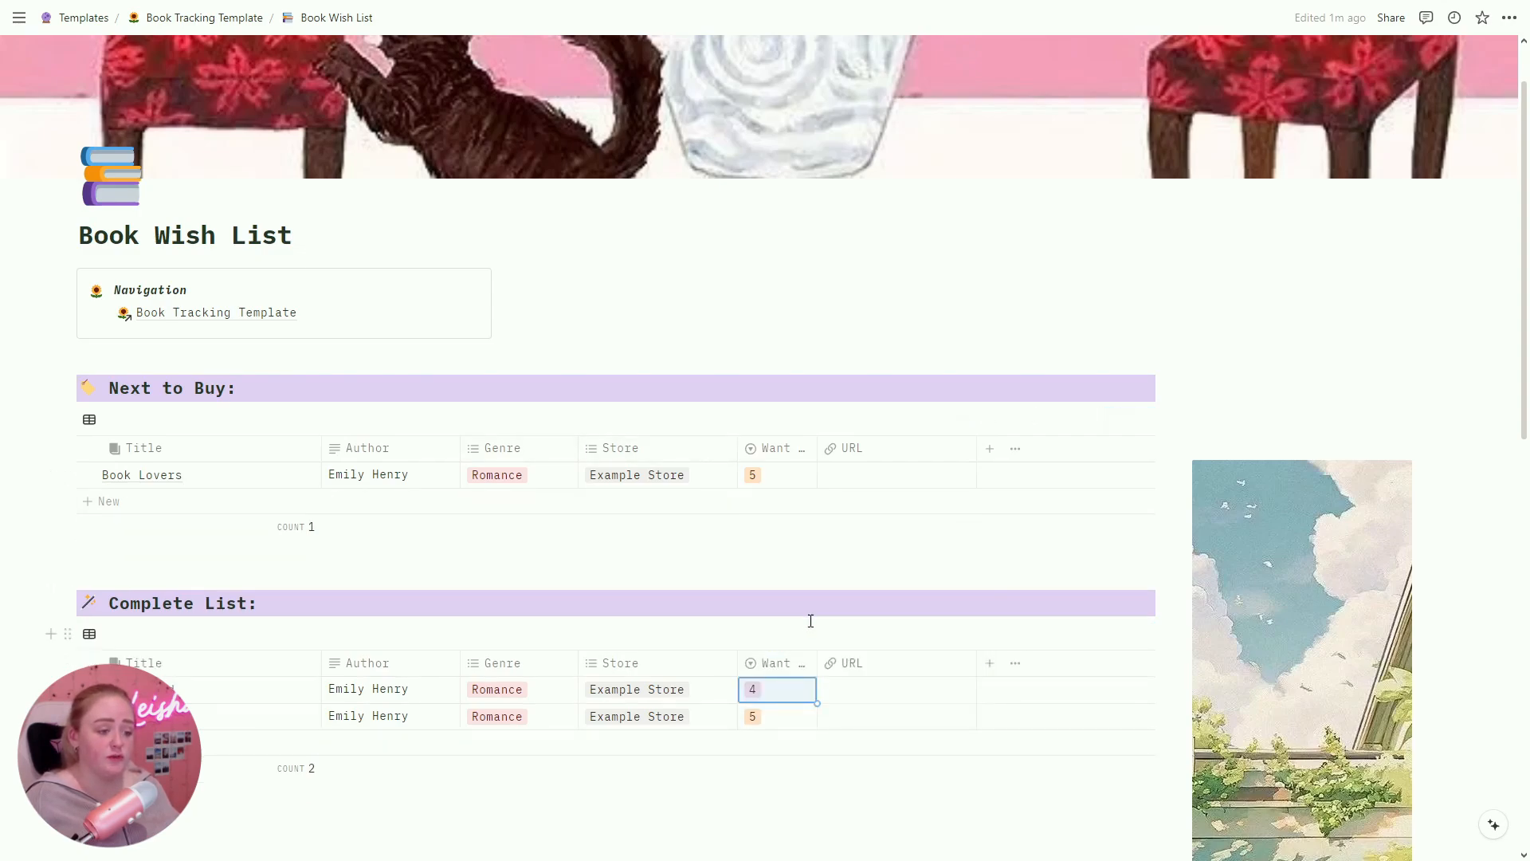